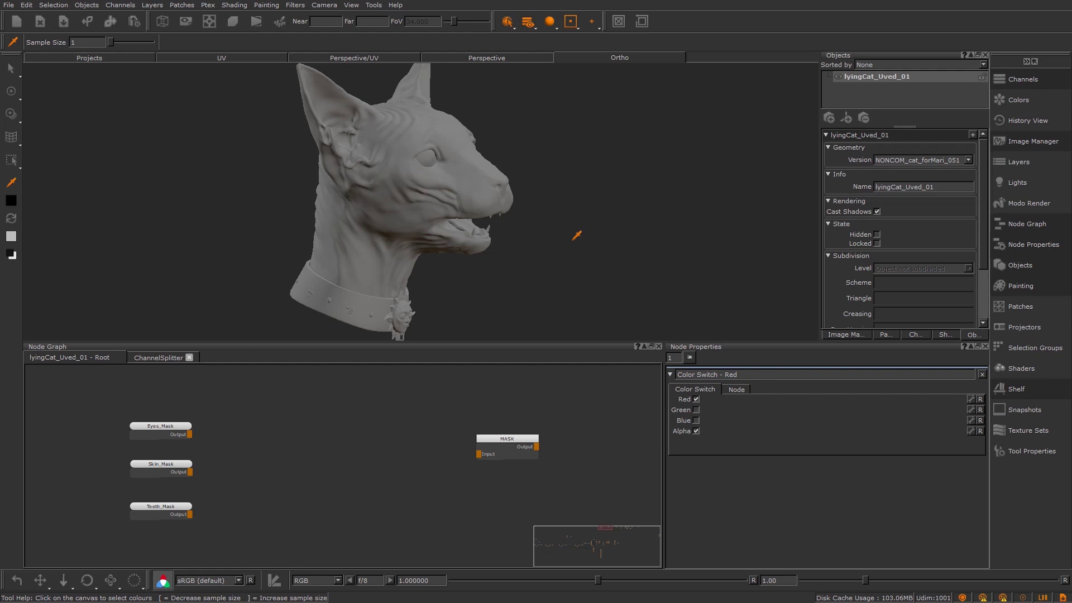
Preview the Eyes_Mask, Skin_Mask and Teeth_Mask nodes one after another on the cat head model.
alt+drag(575, 238, 385, 231)
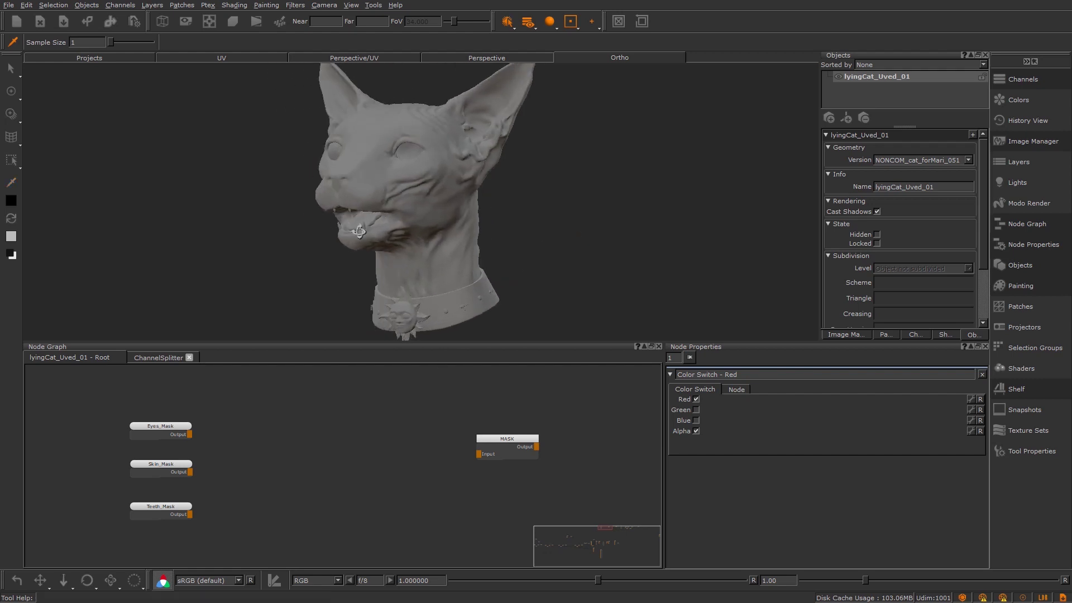
click(146, 427)
key(1)
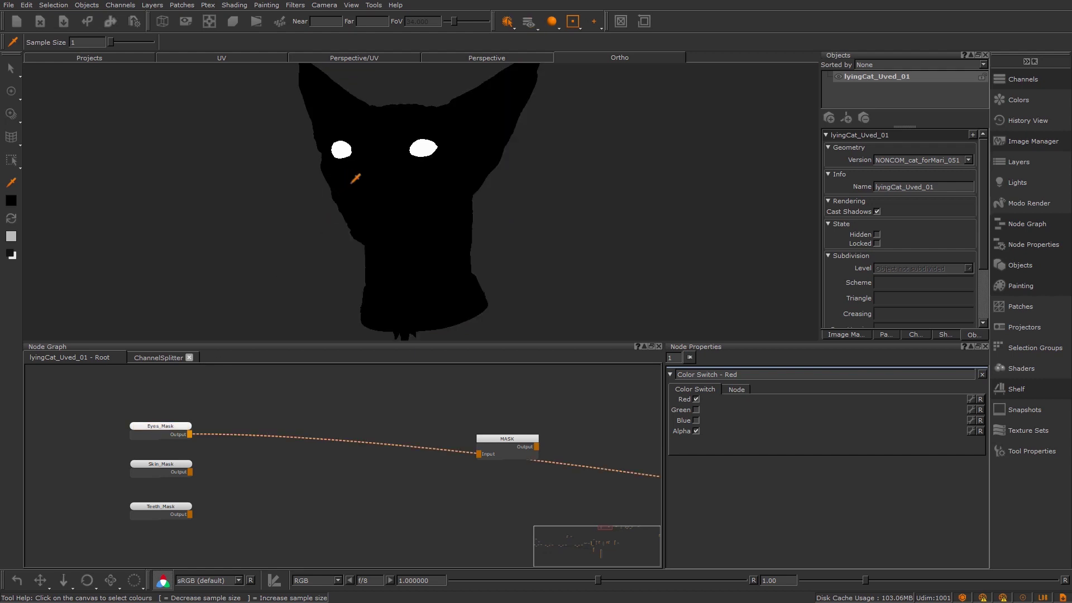
click(156, 472)
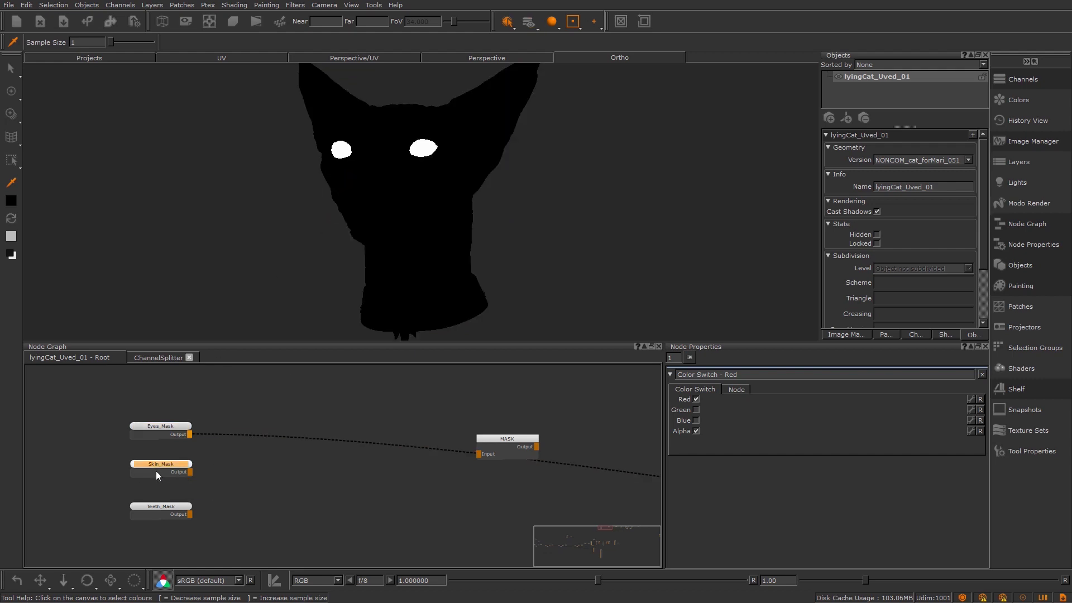
key(1)
alt+drag(358, 299, 417, 290)
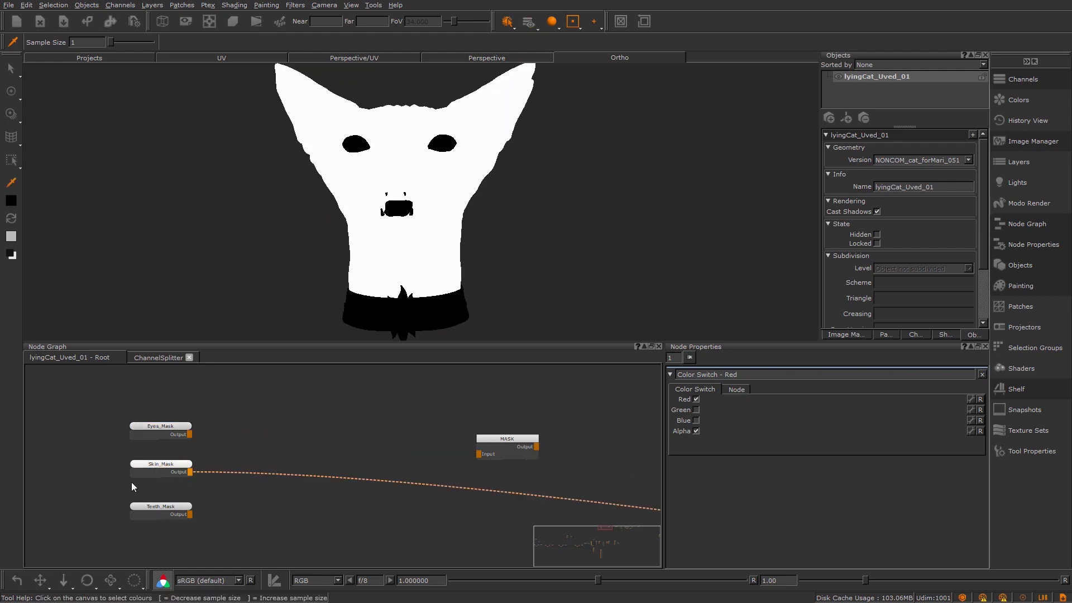
click(162, 509)
key(v)
alt+drag(335, 211, 385, 217)
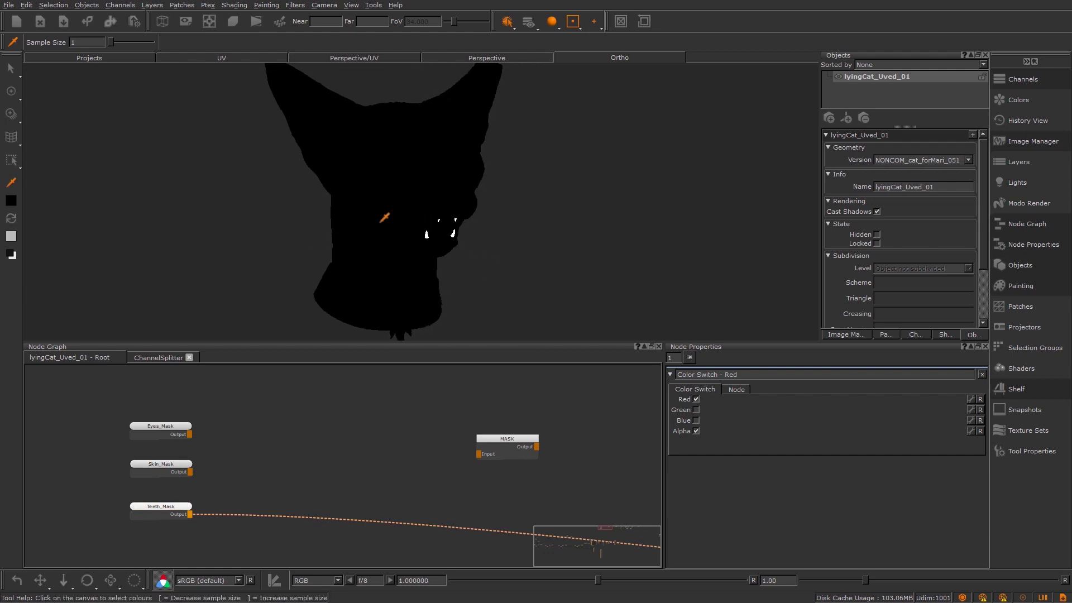
alt+drag(453, 217, 290, 215)
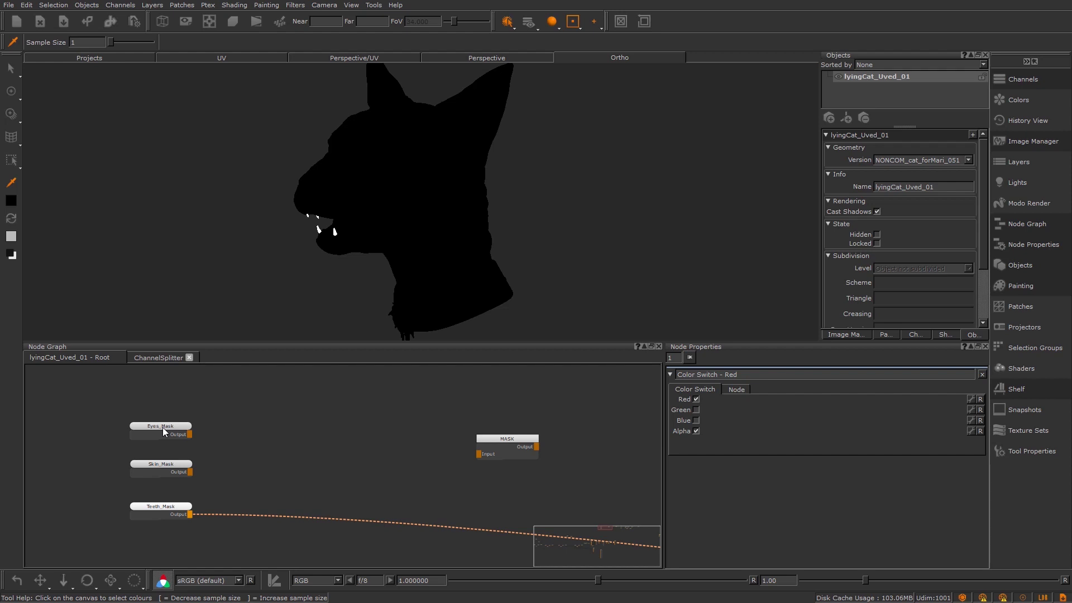
Create an empty Group node in the root node graph between the mask nodes and the MASK node.
mouse_move(268, 437)
middle_down()
mouse_move(310, 434)
mouse_move(270, 434)
middle_up()
scroll(310, 434, up, 2)
key(Tab)
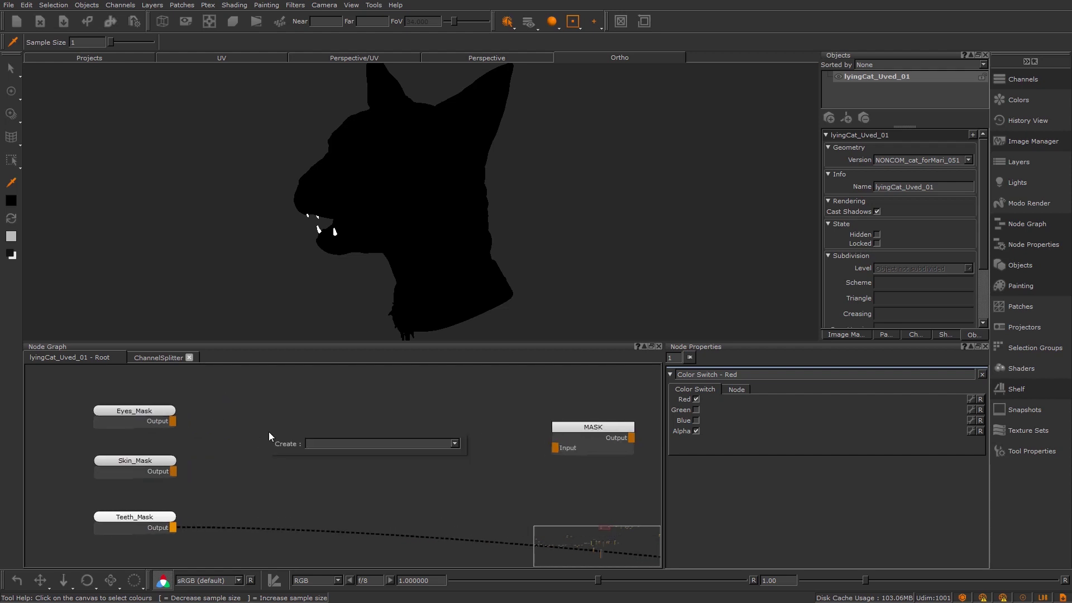
text(gr)
key(Down)
key(Down)
key(Return)
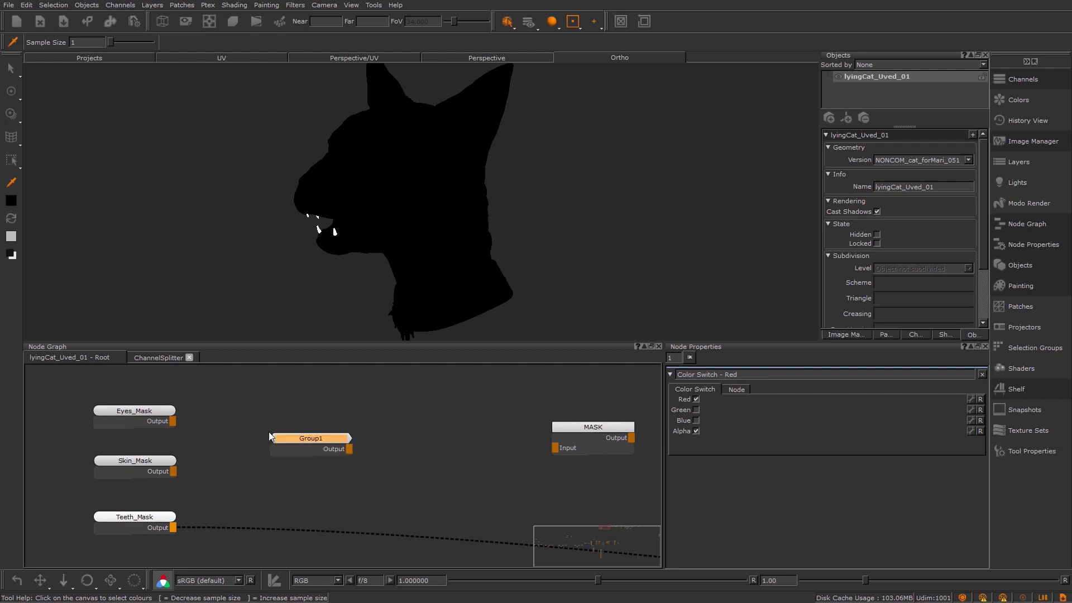
Close the ChannelSplitter graph, open the new group's internal graph and compare it with the root graph.
click(187, 359)
double_click(303, 437)
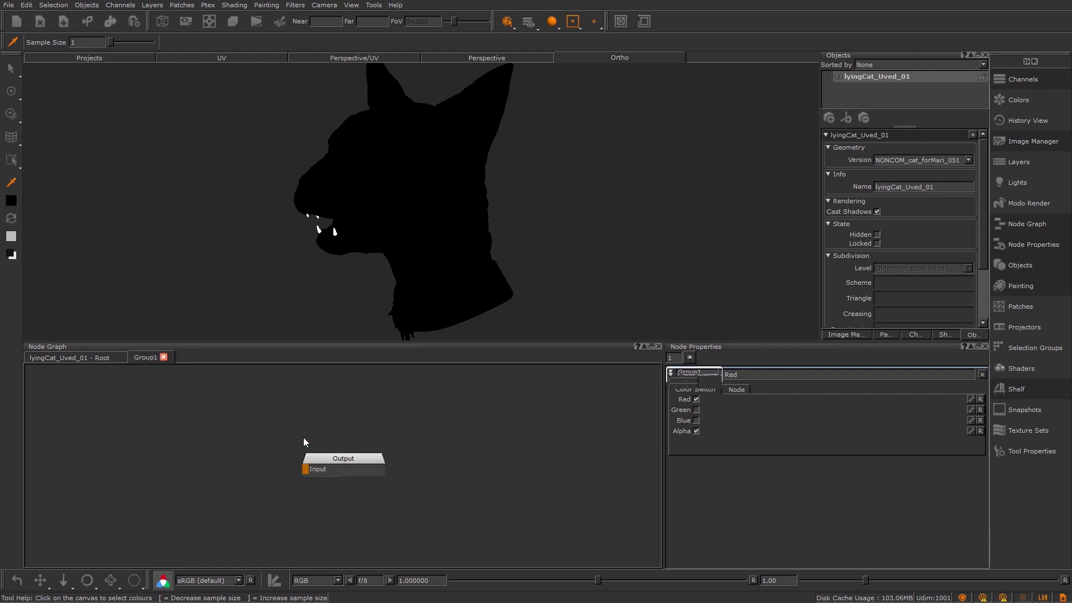
click(92, 360)
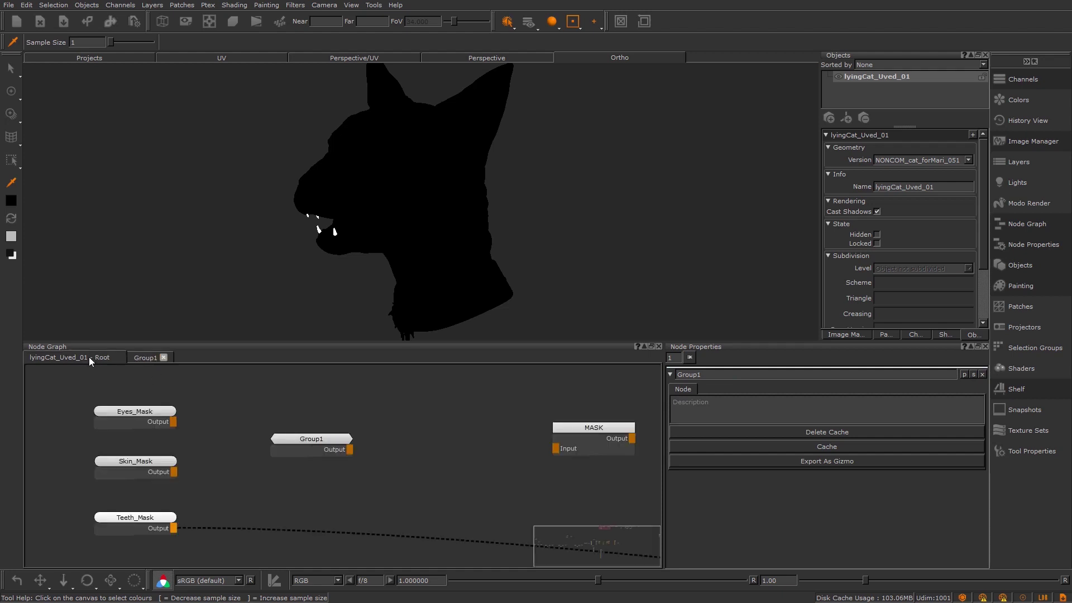
click(146, 359)
click(113, 360)
click(146, 357)
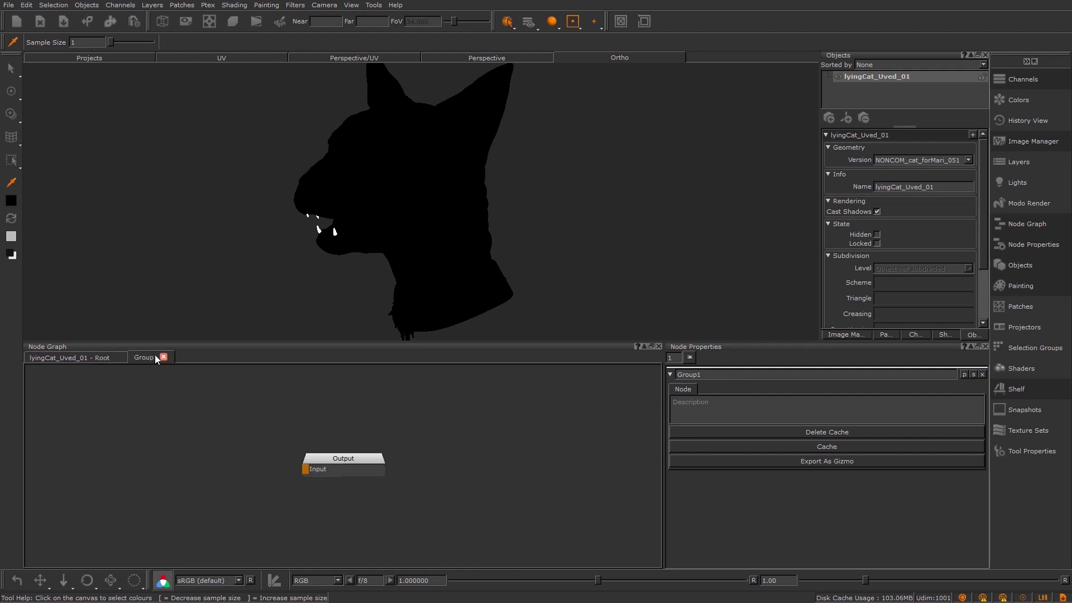
click(103, 360)
Rename the new group node as Channel Packer.
click(317, 439)
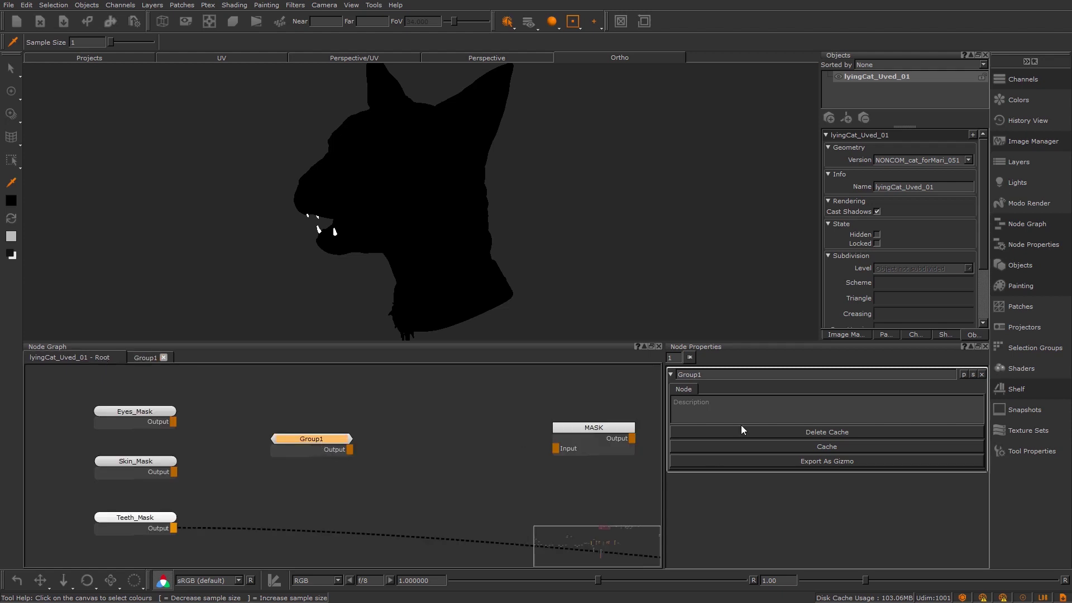
double_click(736, 374)
text(Channel Packer)
key(Return)
Examine the Output node inside the Channel Packer group and the matching output port on its root-level node.
click(151, 357)
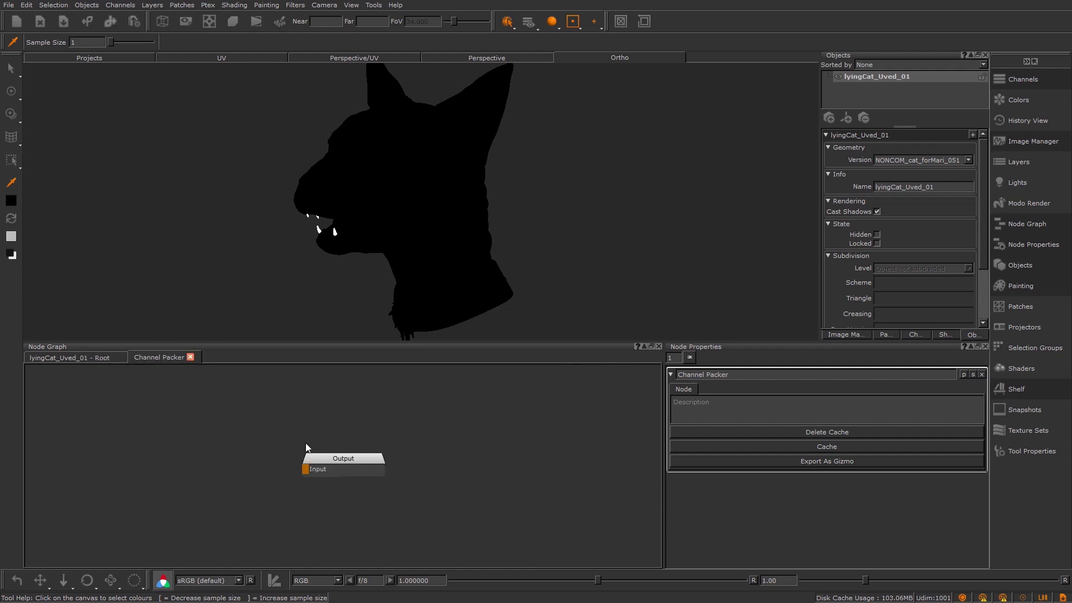
middle_drag(314, 427, 334, 410)
scroll(338, 414, up, 3)
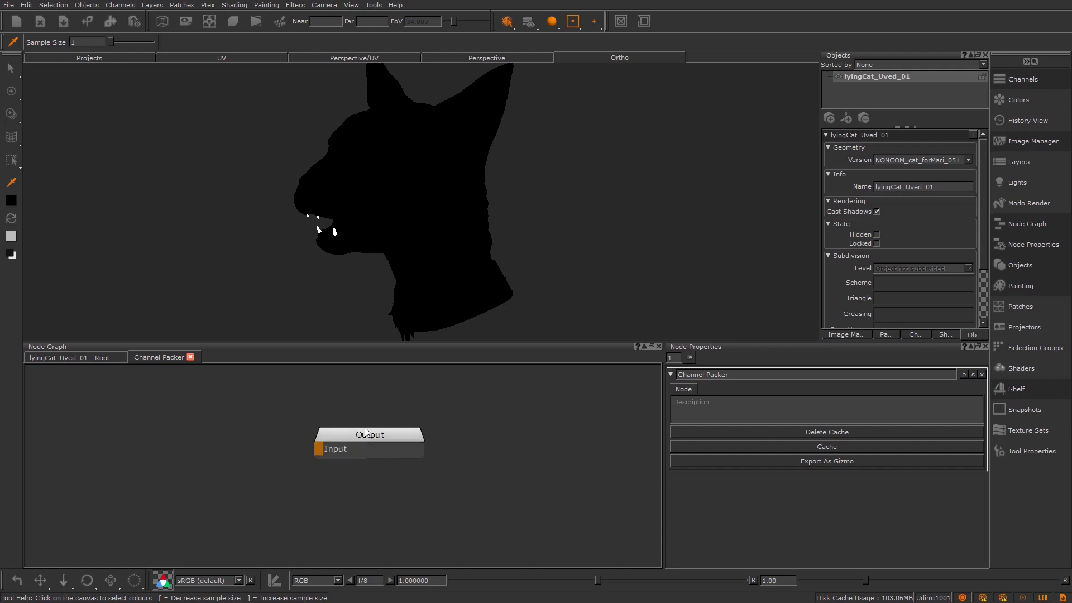
scroll(339, 468, down, 5)
scroll(364, 445, up, 4)
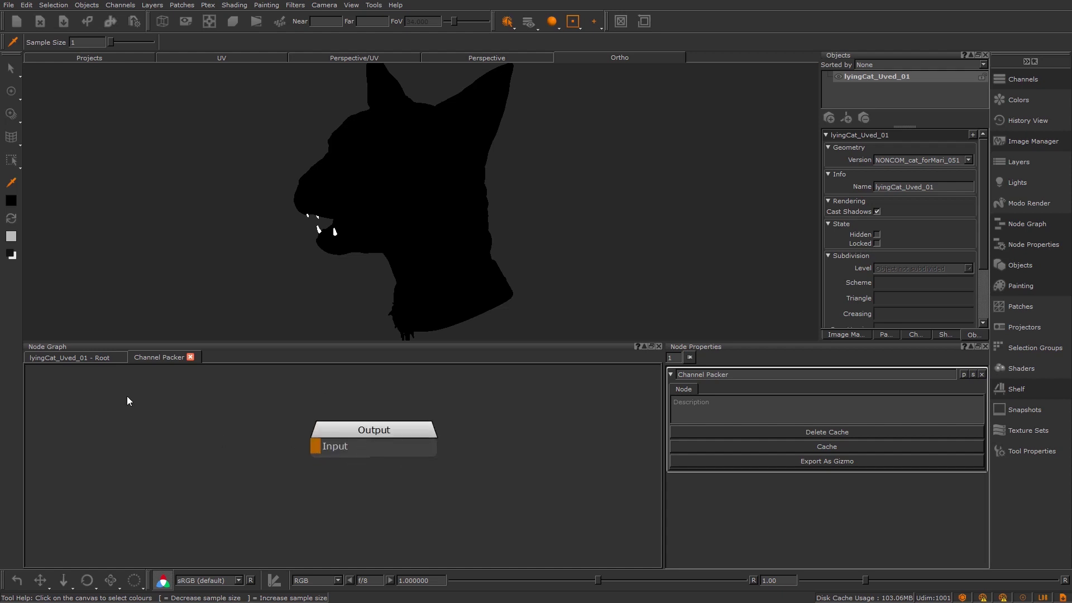
click(106, 358)
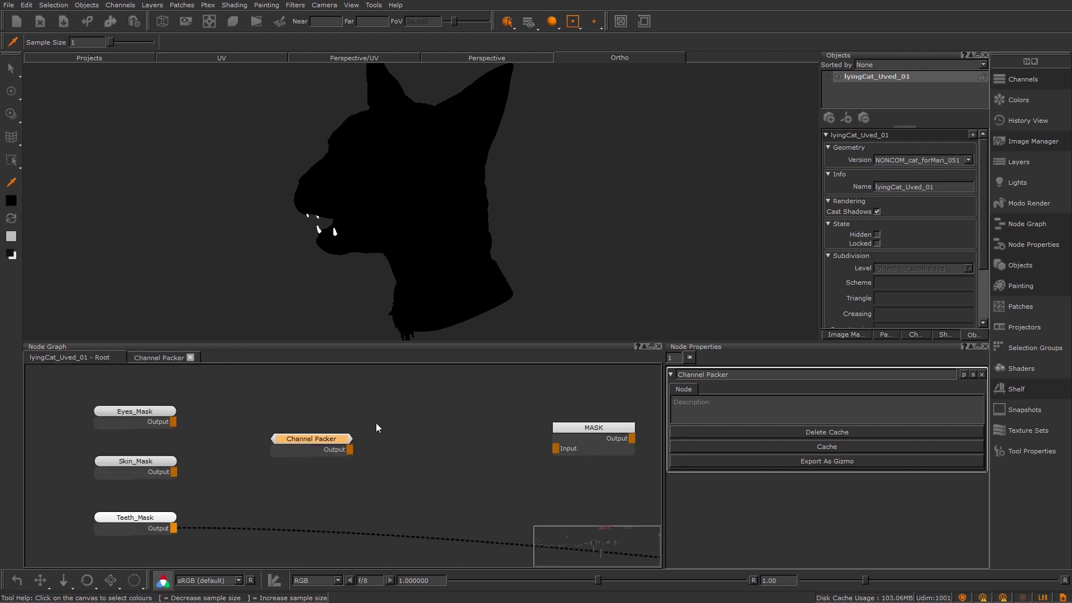
scroll(343, 450, up, 3)
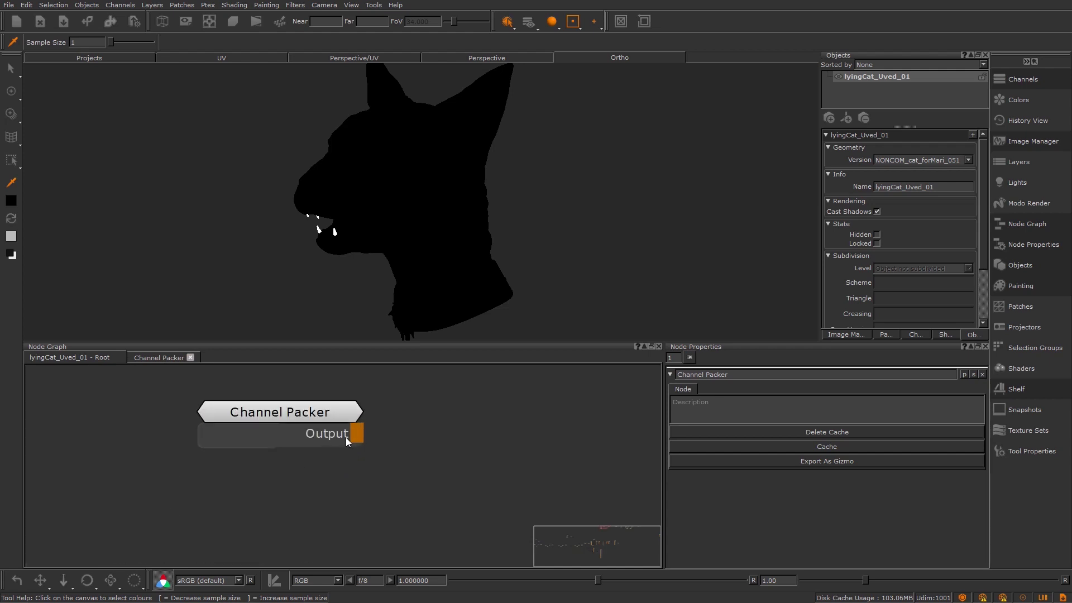
click(167, 358)
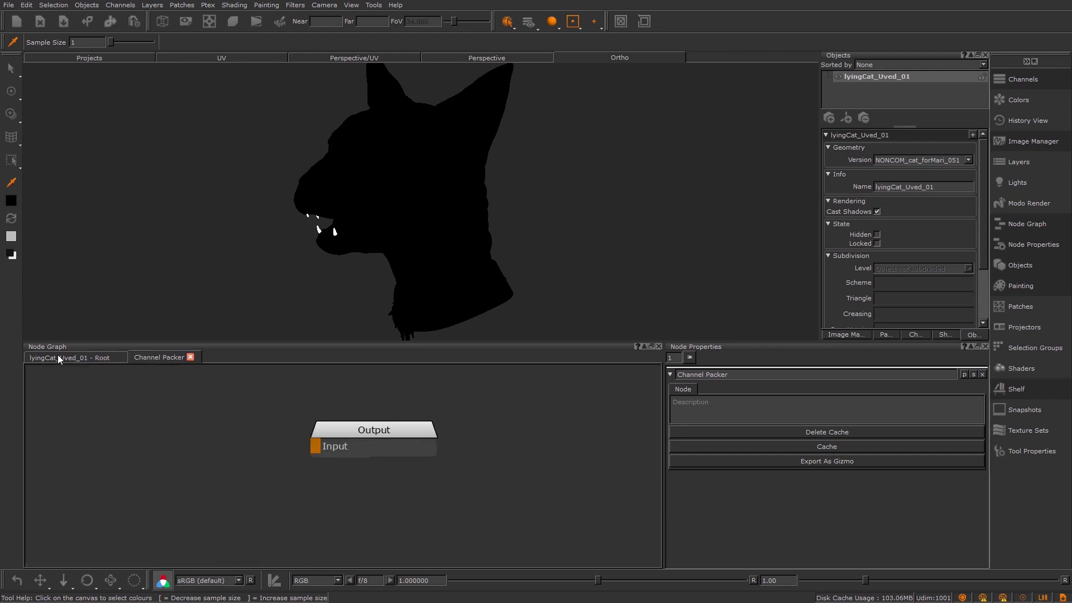
click(79, 357)
Move the Channel Packer node further away from the three mask nodes in the root graph.
middle_drag(235, 479, 324, 497)
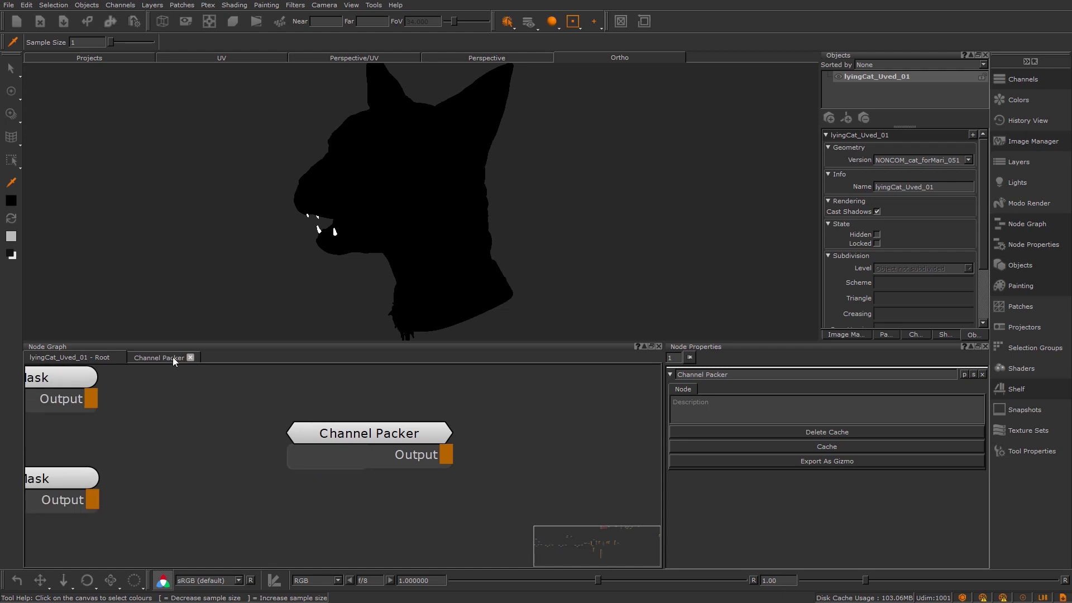
scroll(338, 472, down, 2)
middle_drag(205, 440, 264, 424)
drag(412, 434, 447, 434)
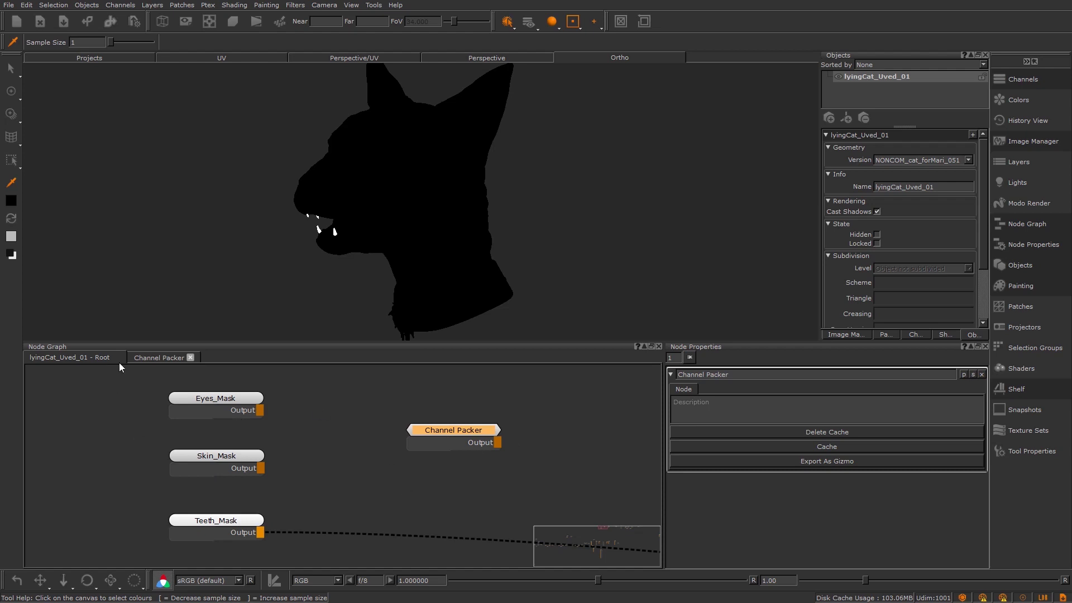
Add an Input node inside the Channel Packer group and check the group's ports in the root graph.
click(154, 358)
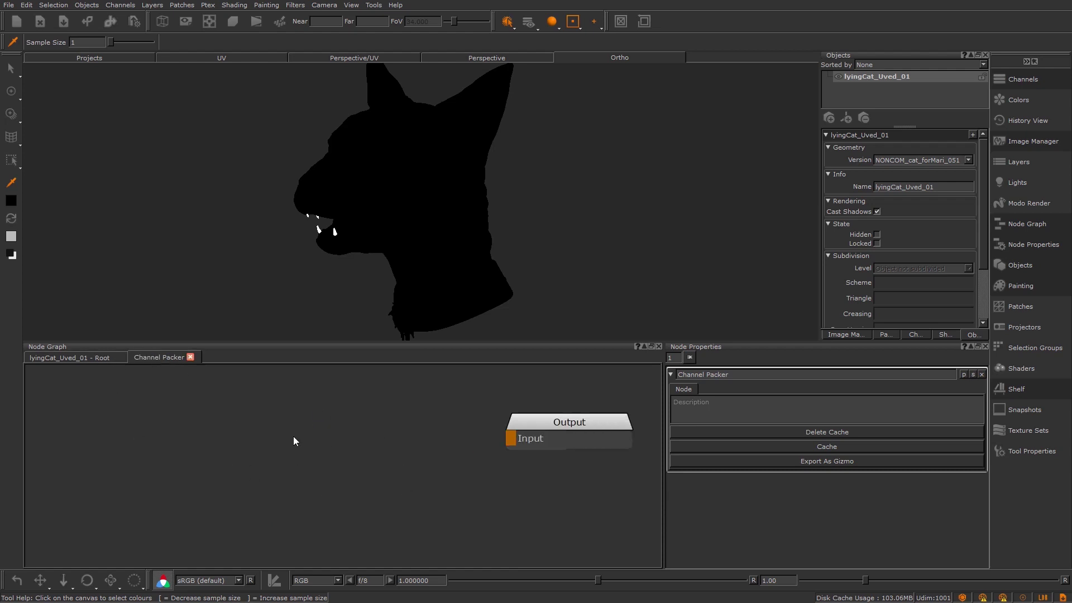
key(Tab)
text(in)
key(Down)
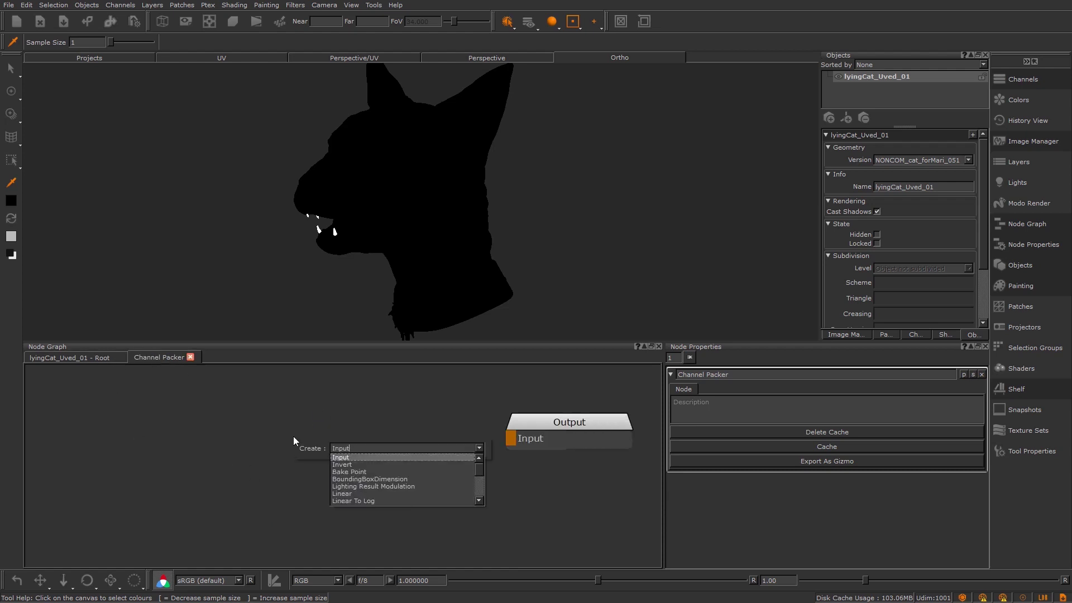
key(Return)
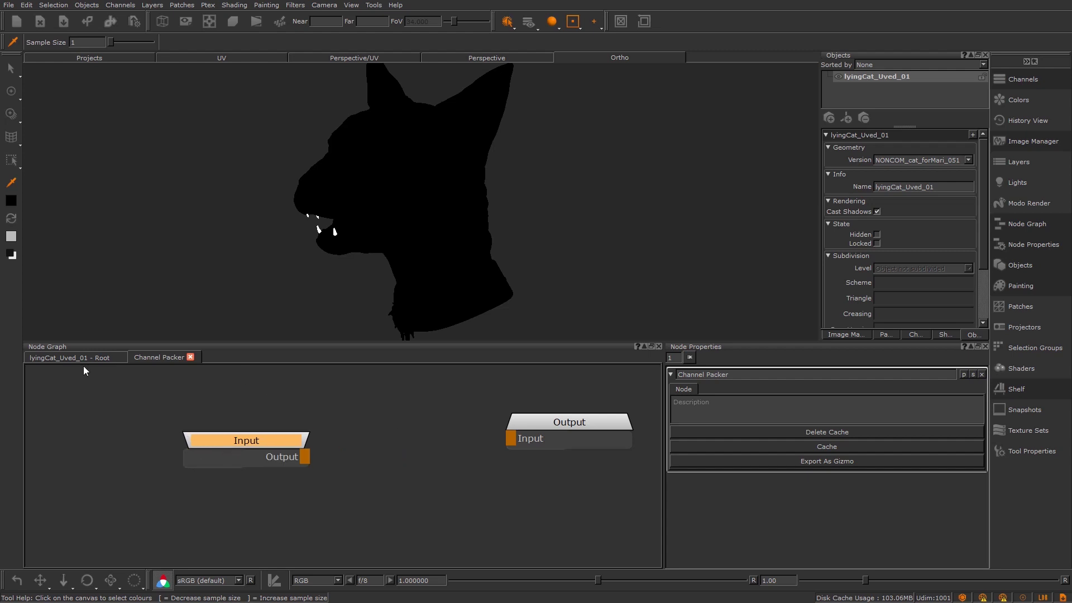
click(87, 359)
click(419, 479)
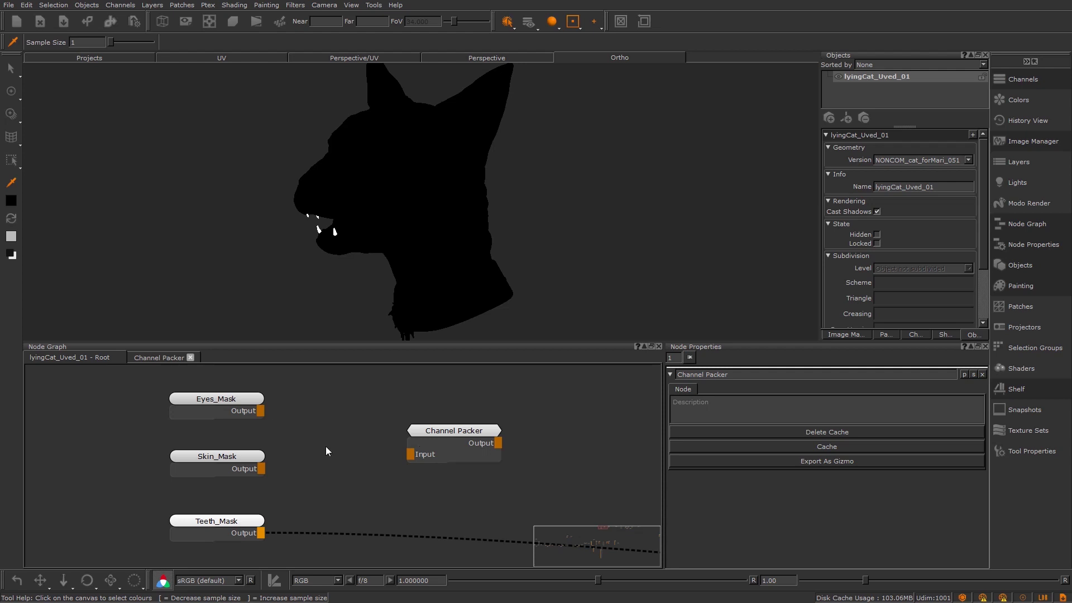
Reposition the Input node inside the Channel Packer group, slightly up and further away from the Output node.
click(147, 357)
middle_drag(333, 466, 465, 455)
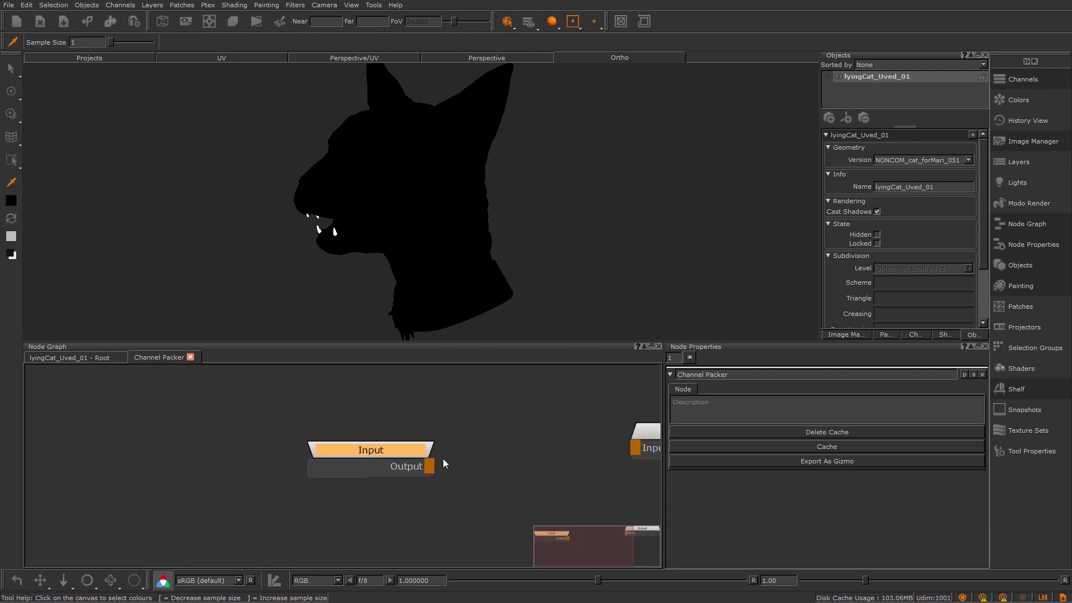
drag(367, 445, 325, 429)
scroll(433, 472, down, 3)
middle_drag(429, 471, 384, 467)
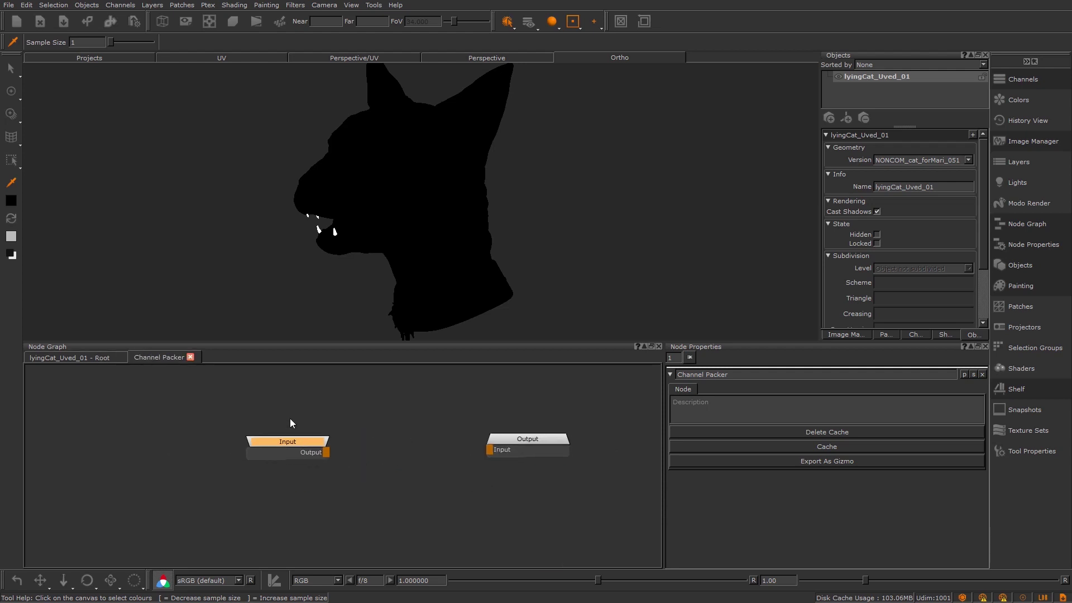
Add two more Input nodes inside the Channel Packer group, stack them below the first and check the group's root-level ports.
click(96, 358)
click(162, 358)
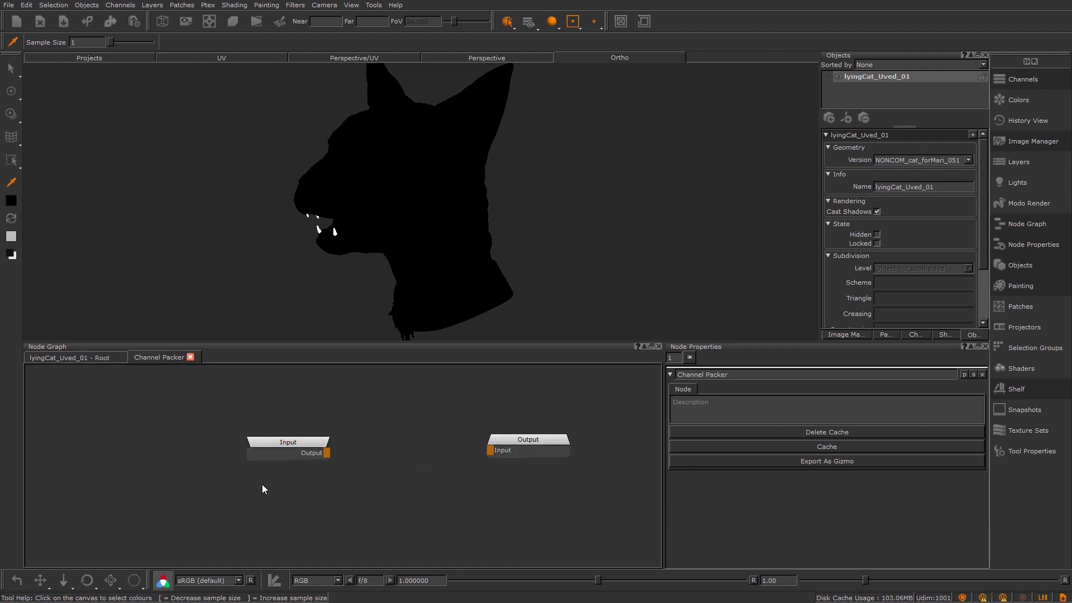
key(Tab)
text(in)
key(Return)
key(Tab)
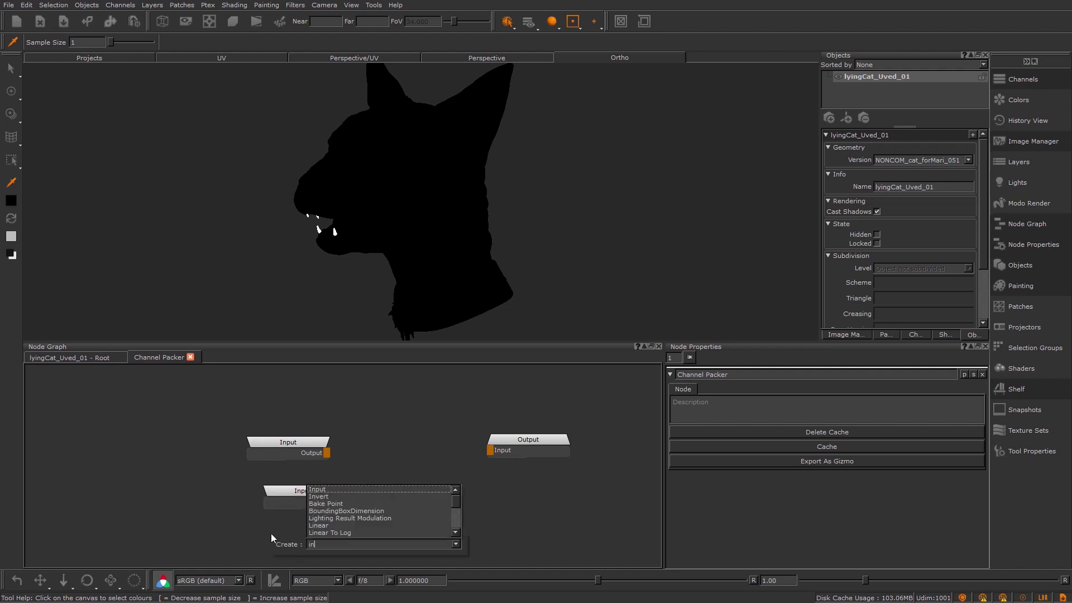
text(in)
key(Return)
drag(383, 521, 352, 530)
drag(349, 476, 329, 474)
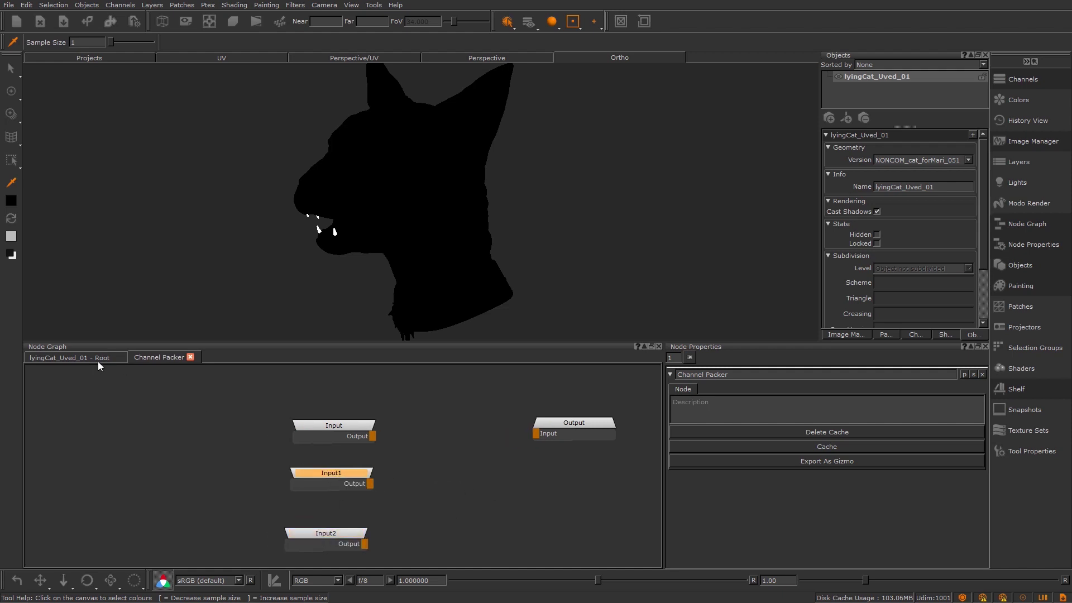
click(98, 359)
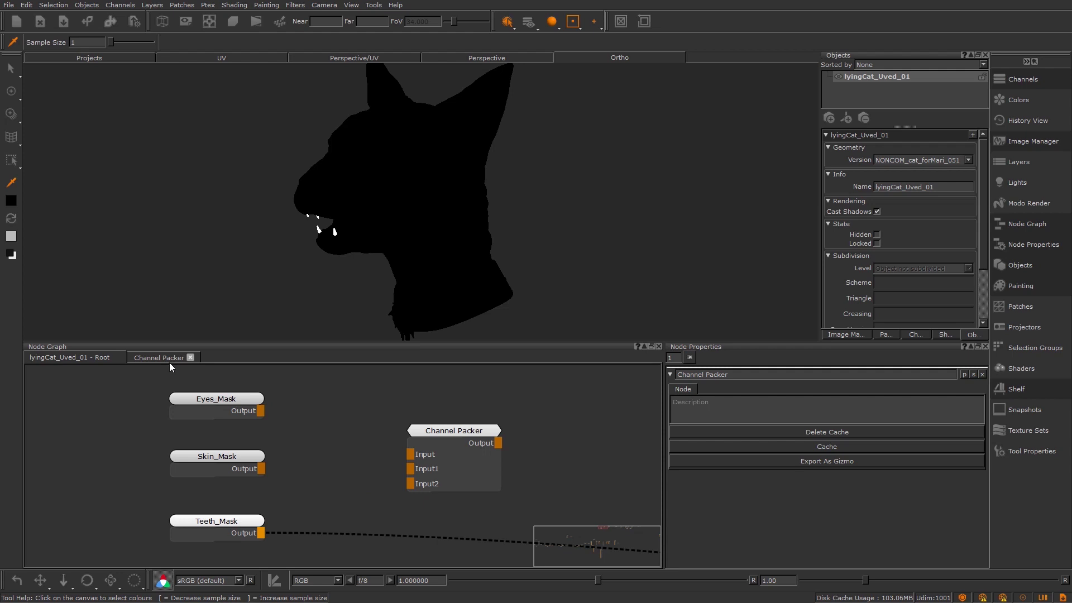
Rename the group's three Input nodes from top to bottom as red, green and blue.
click(162, 358)
click(335, 425)
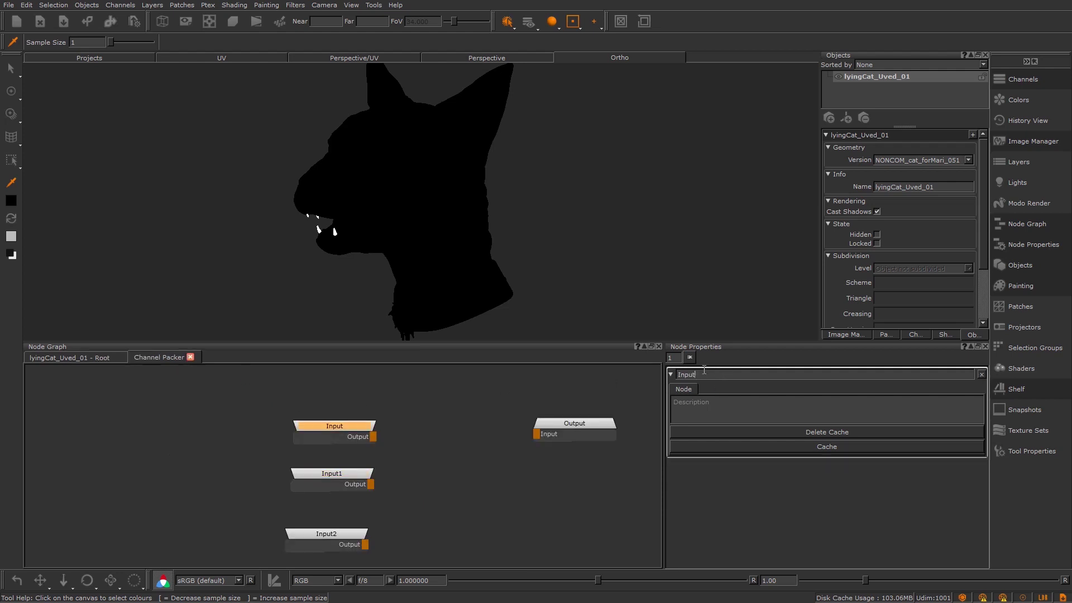
drag(706, 375, 603, 369)
text(red)
click(353, 474)
drag(719, 372, 589, 359)
text(green)
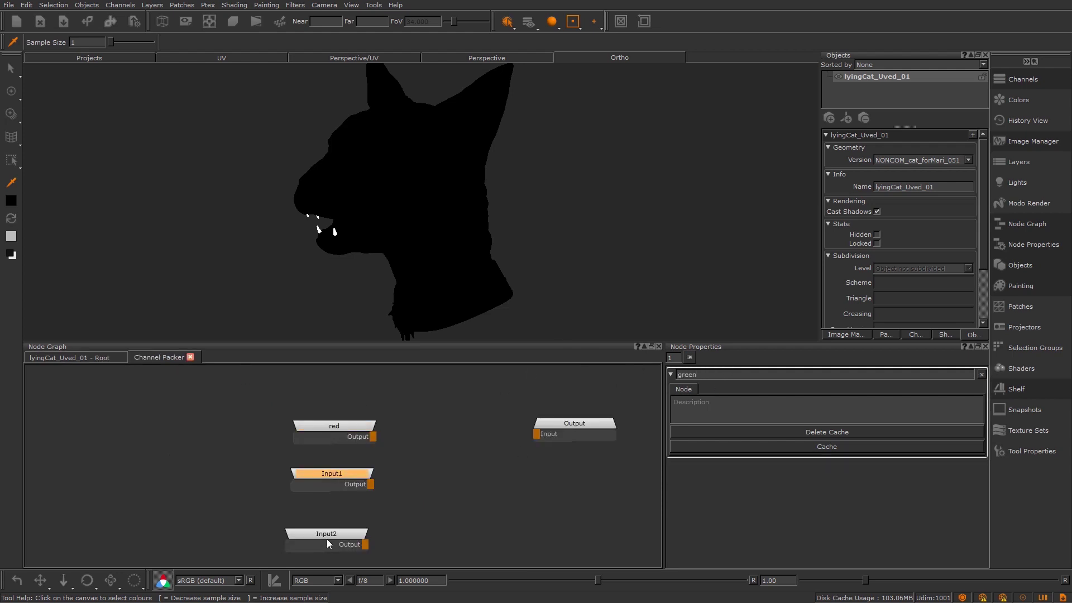
drag(328, 540, 339, 540)
drag(707, 372, 634, 356)
text(blue)
key(Return)
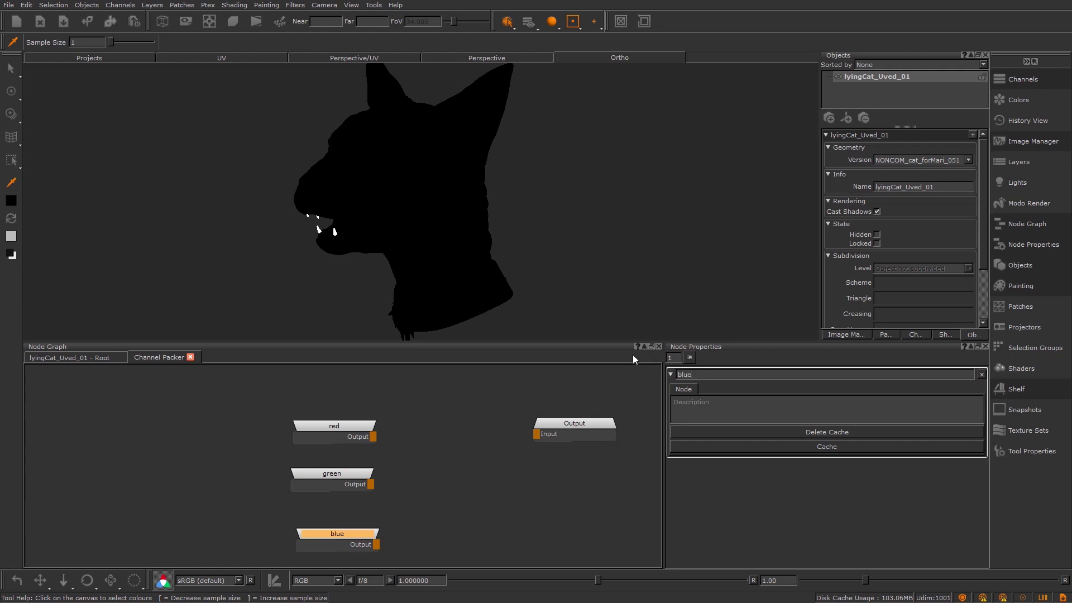
Connect Eyes_Mask, Skin_Mask and Teeth_Mask to the Channel Packer's red, green and blue inputs respectively in the root graph.
click(90, 357)
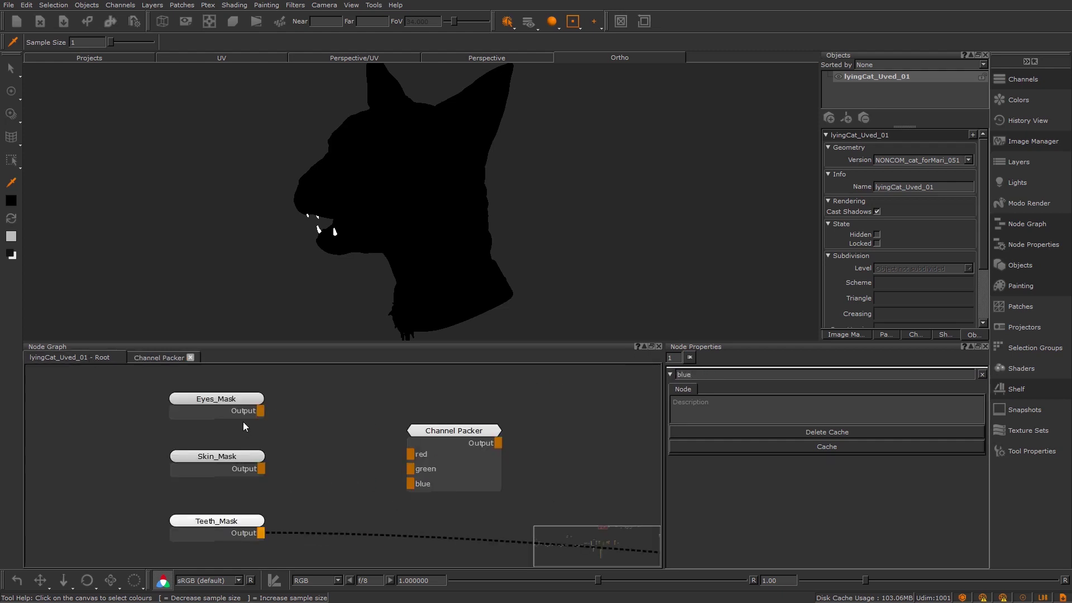
drag(260, 411, 416, 454)
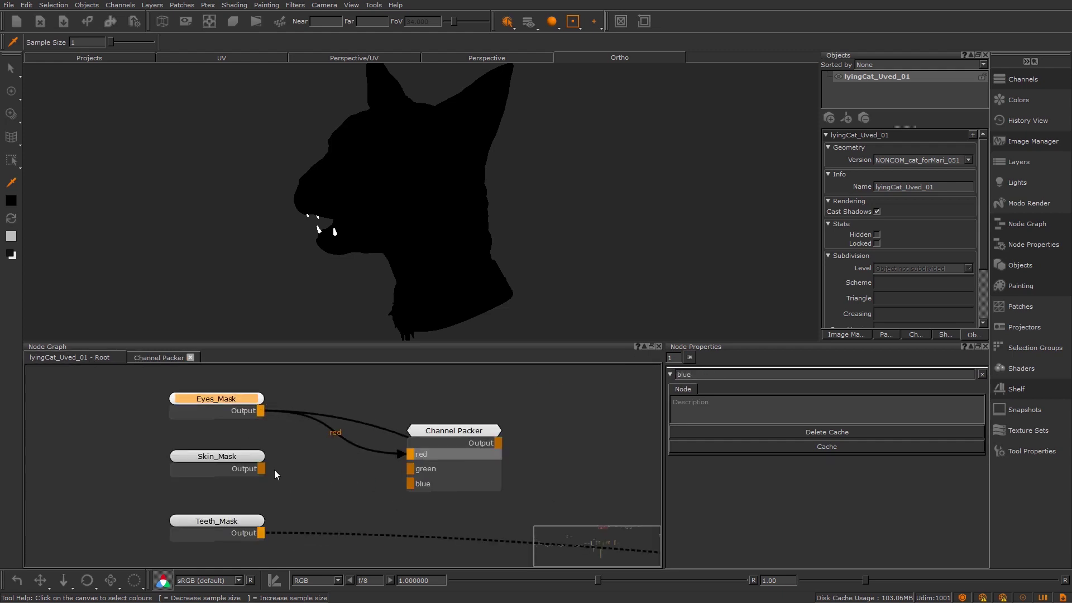
drag(261, 469, 417, 474)
drag(261, 534, 412, 484)
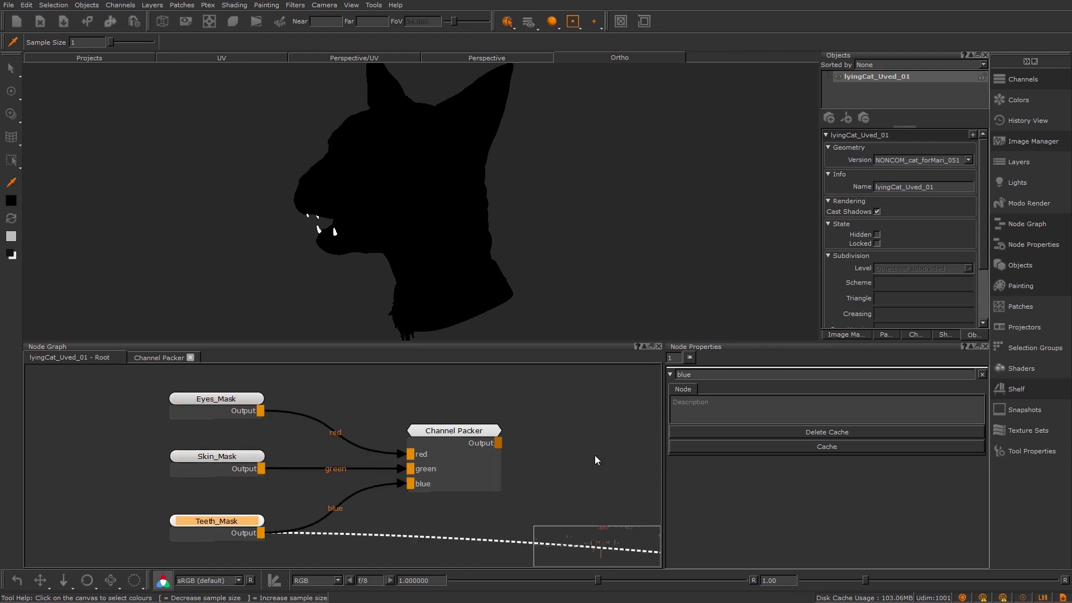
Add a Color Switch node inside the Channel Packer group and place it between the red input and the Output node.
click(157, 357)
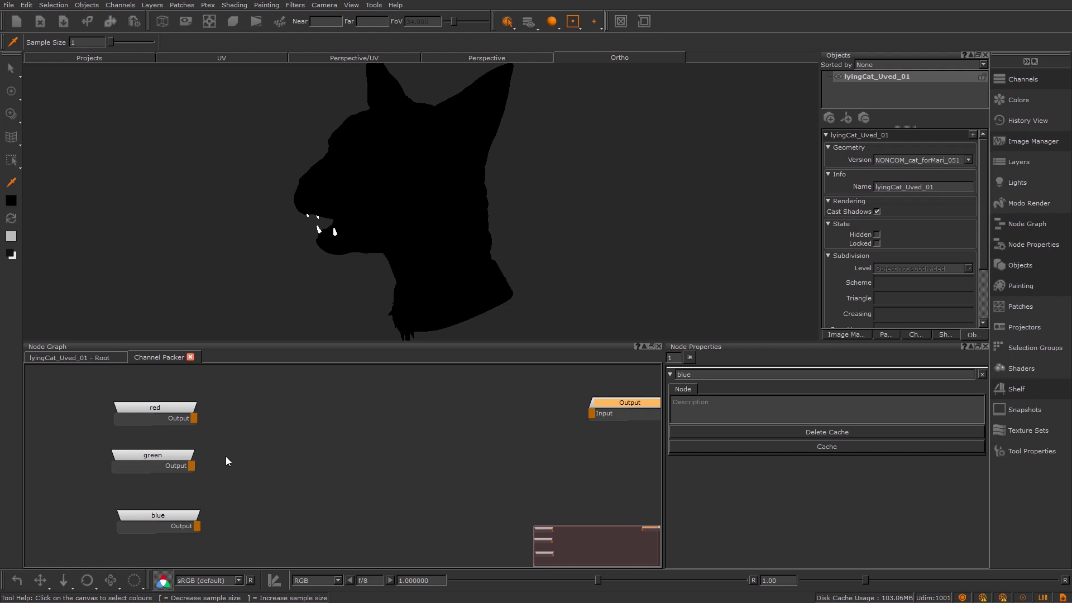
click(236, 383)
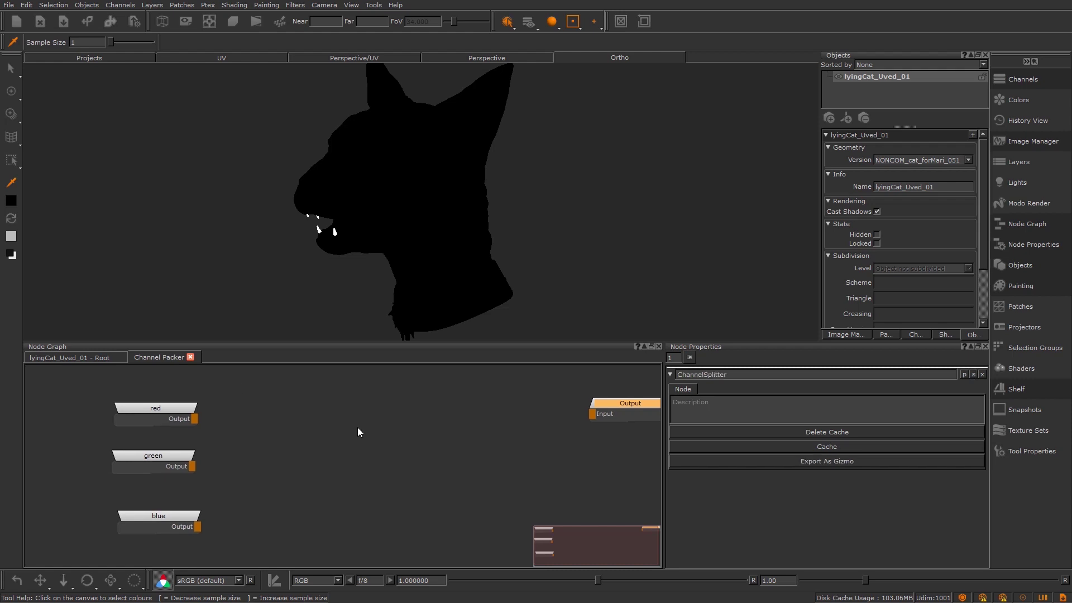
key(Tab)
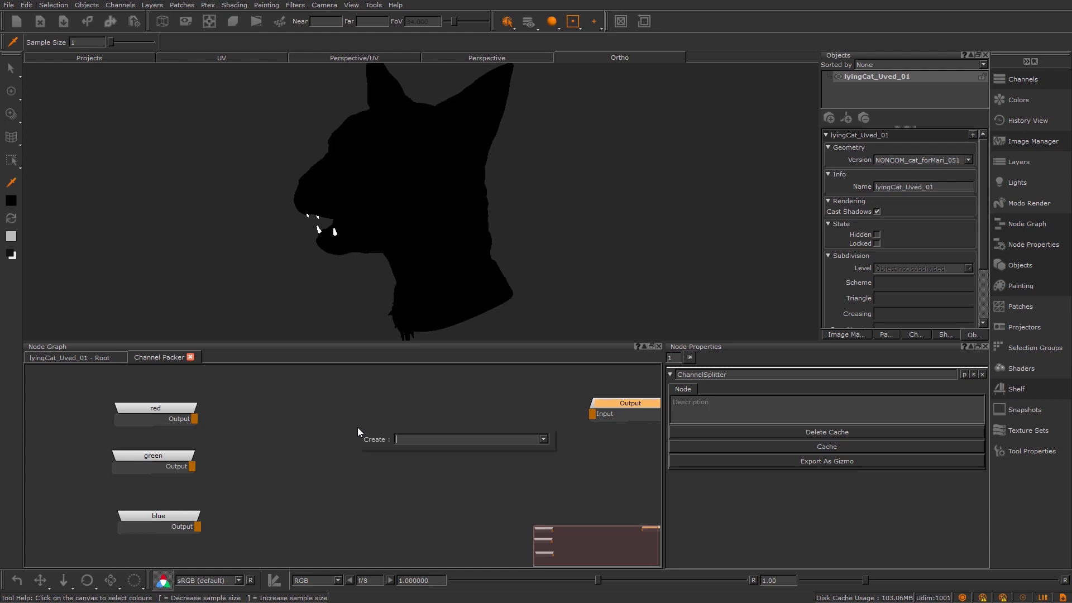
text(co)
key(Down)
key(Down)
key(Down)
key(Down)
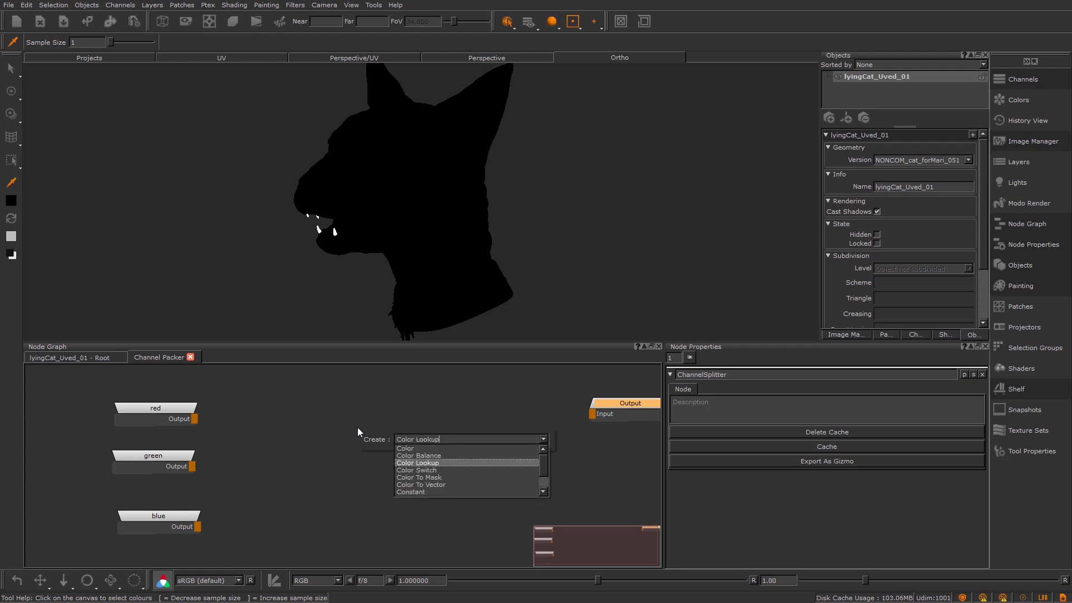
key(Return)
middle_drag(290, 418, 284, 434)
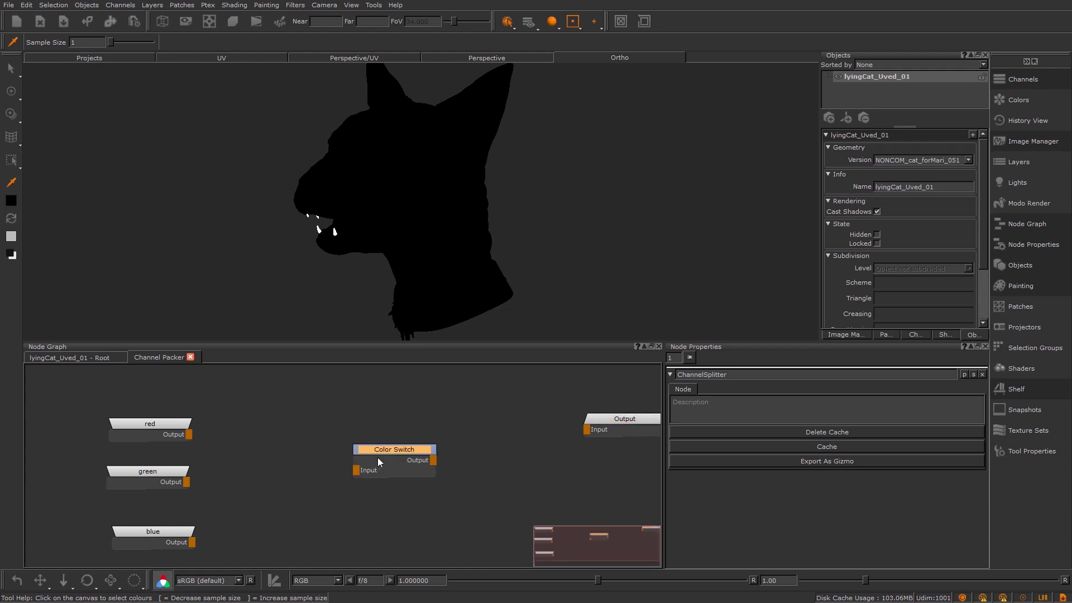
drag(367, 447, 336, 404)
Feed the red input into the Color Switch and disable its Green and Blue channels, leaving Red and Alpha enabled.
click(148, 424)
key(1)
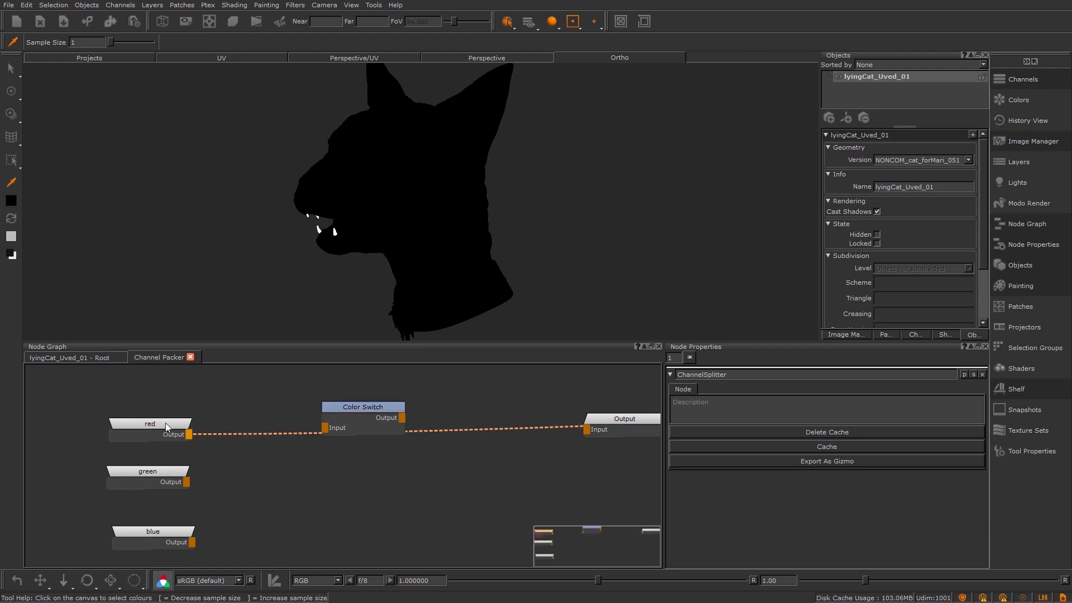
alt+drag(260, 266, 451, 185)
drag(357, 410, 352, 416)
mouse_move(191, 435)
mouse_down()
mouse_move(175, 434)
mouse_move(340, 424)
mouse_up()
click(342, 411)
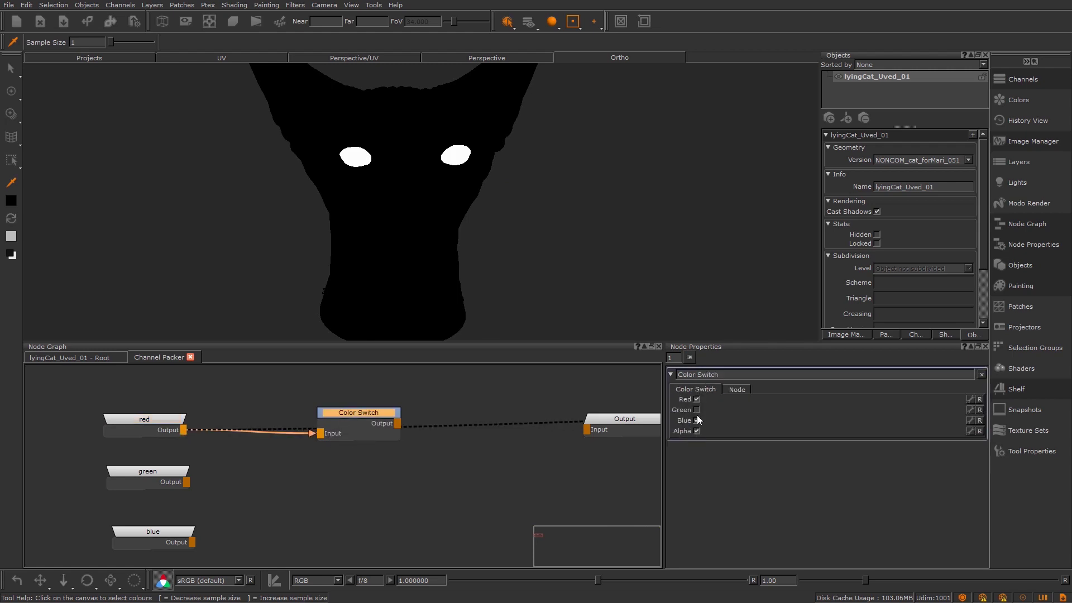
Compare the red input with the Color Switch output on the cat model.
click(165, 420)
click(297, 424)
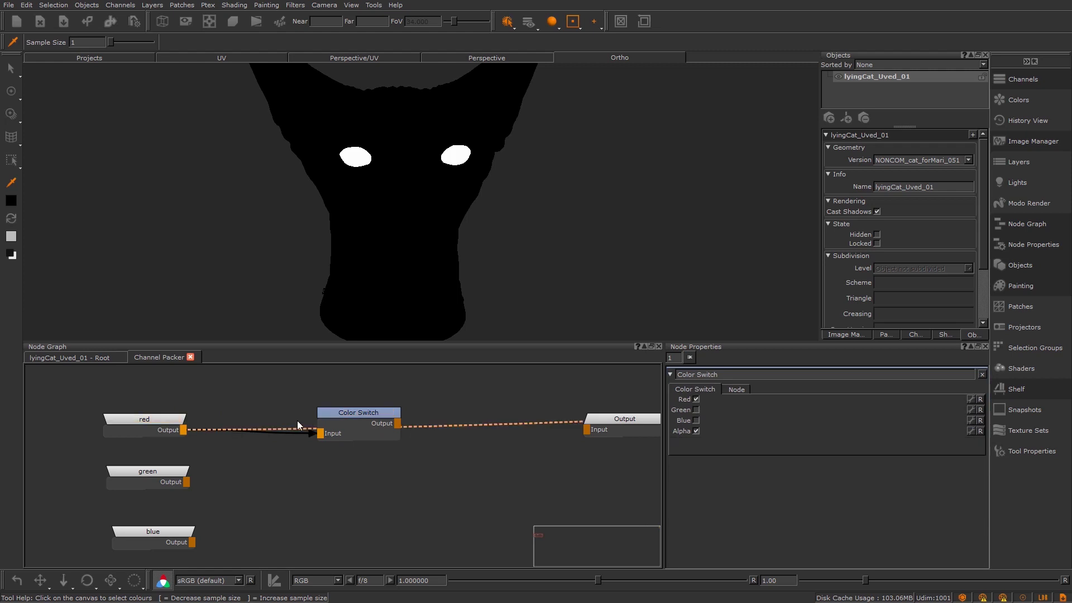
click(344, 420)
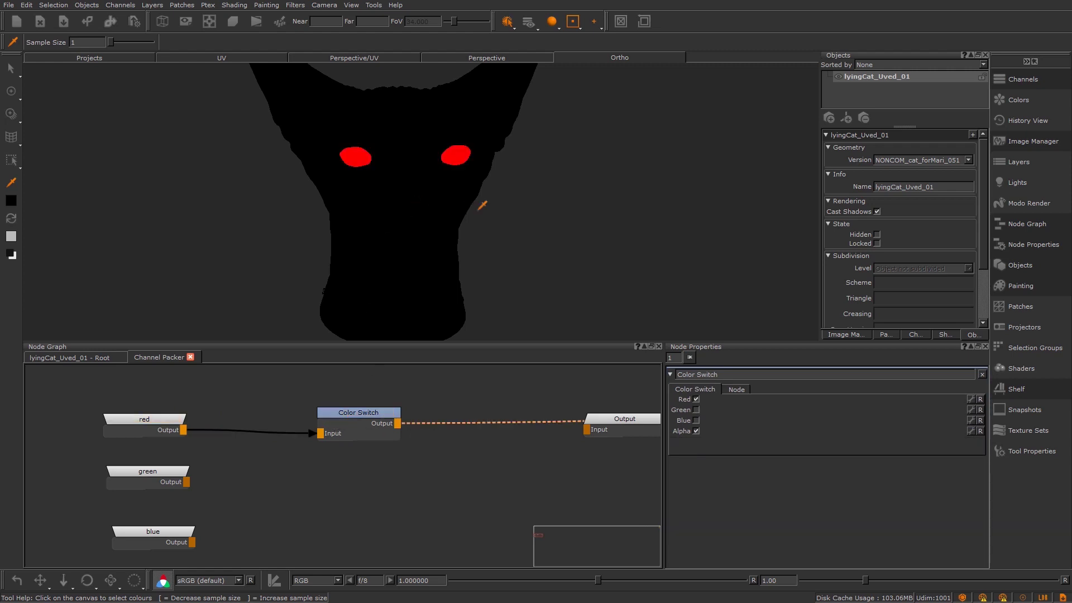
alt+drag(523, 202, 433, 167)
Duplicate the Color Switch for the green input, connect it and enable Green instead of Red.
drag(364, 424, 364, 421)
key(ctrl+c)
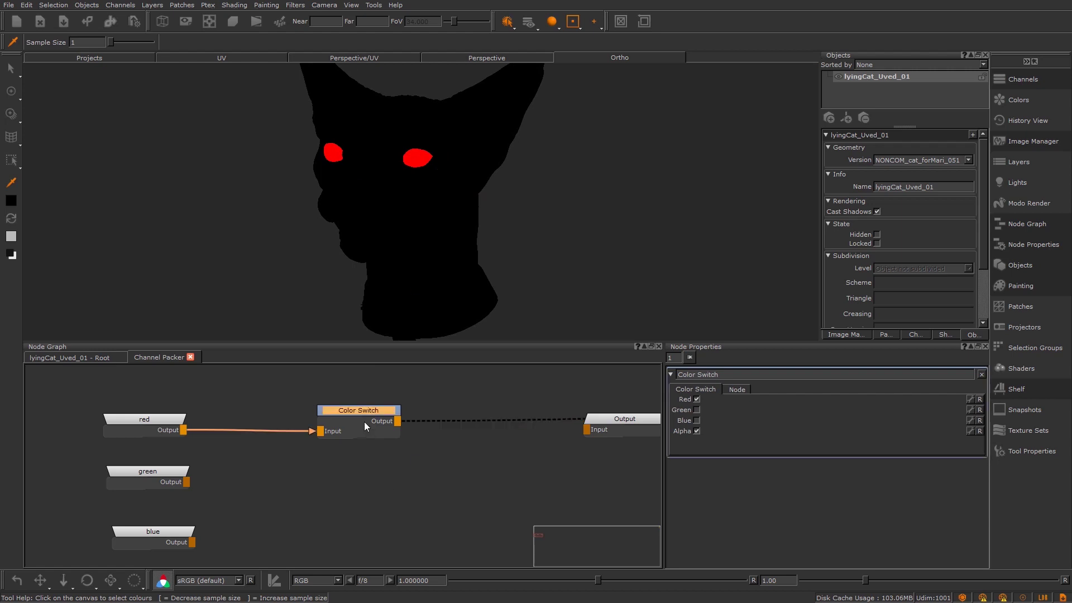
key(ctrl+v)
drag(391, 523, 334, 466)
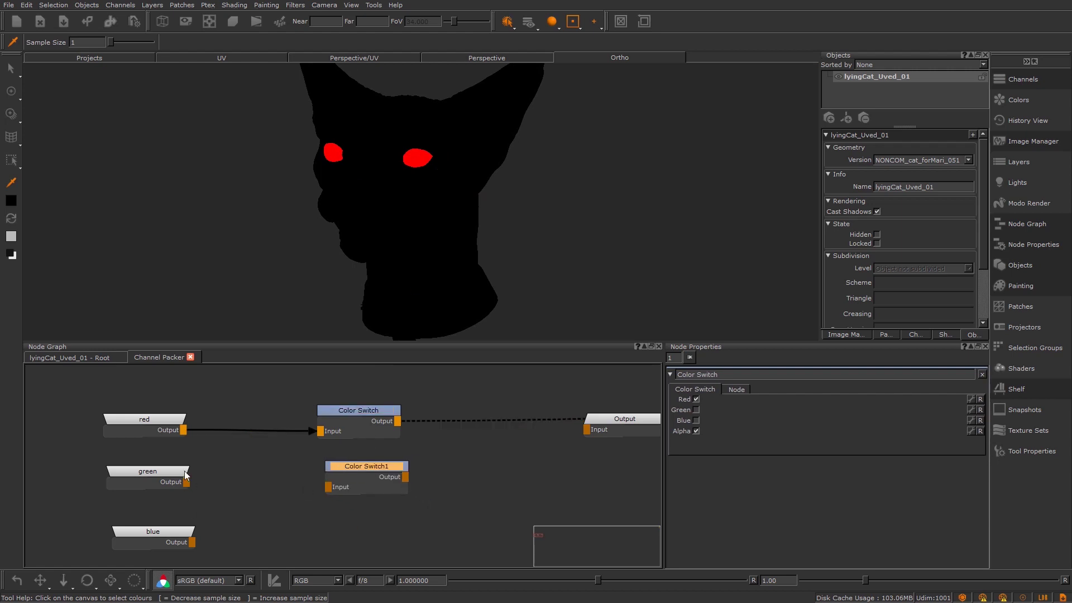
drag(187, 482, 339, 468)
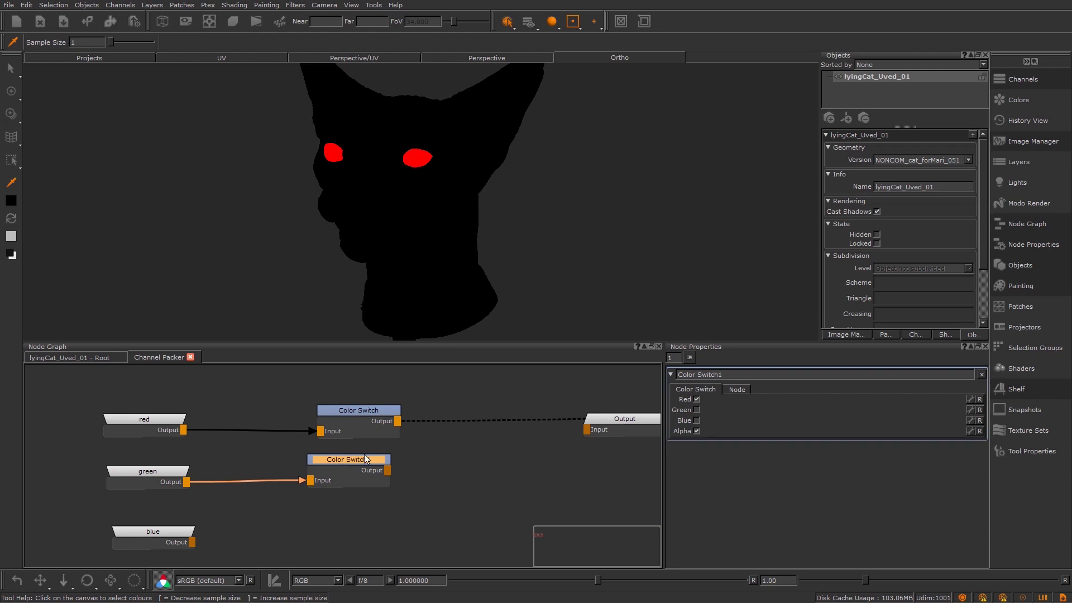
click(698, 410)
middle_drag(387, 506, 387, 495)
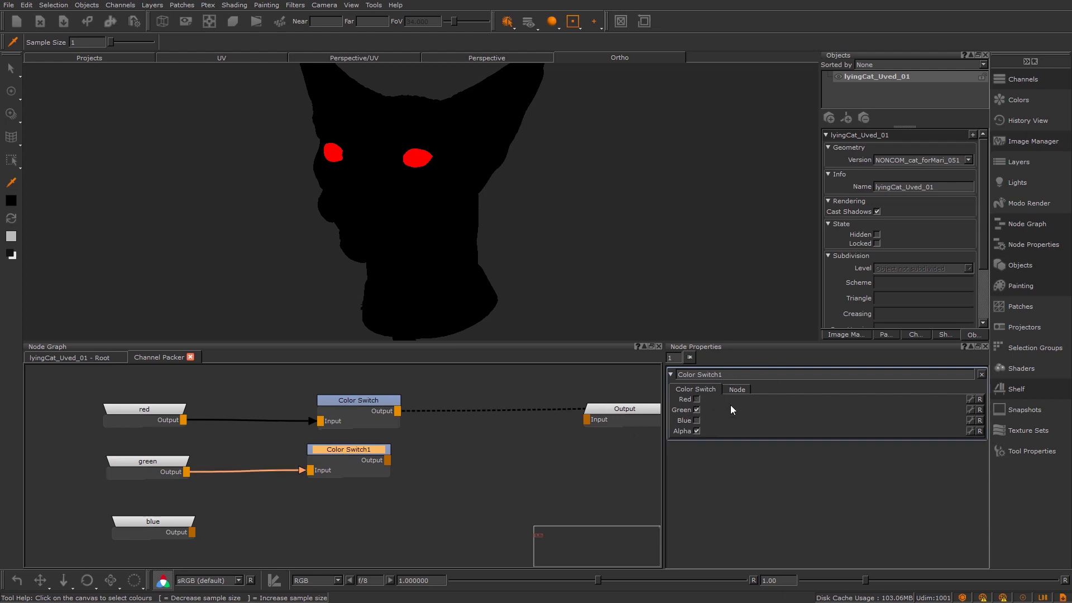
Compare the green input with the second Color Switch's output on the cat model.
click(360, 454)
key(1)
click(143, 464)
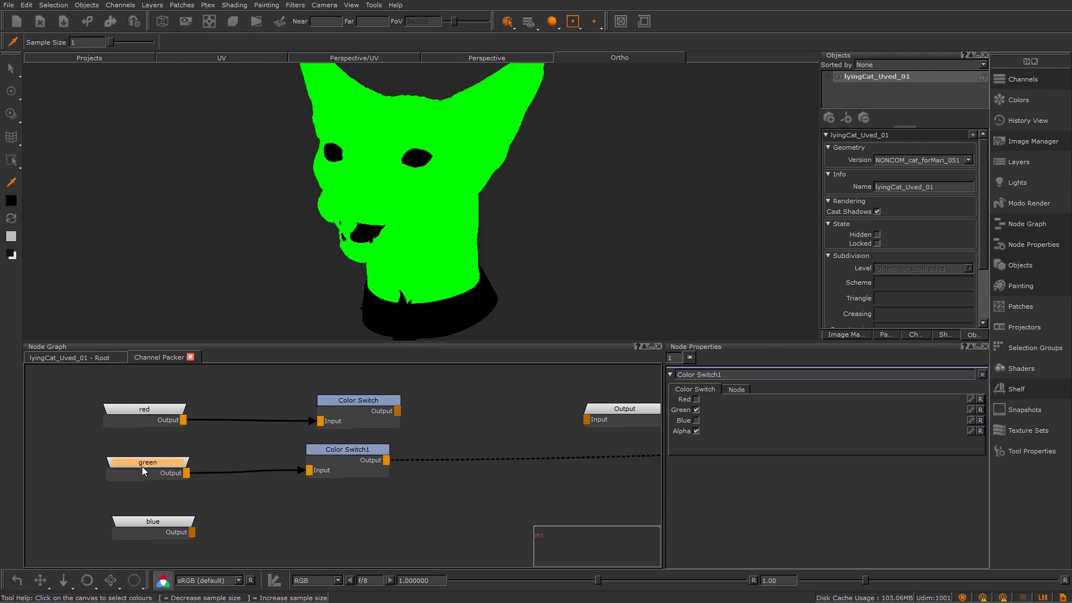
key(1)
drag(338, 455, 347, 463)
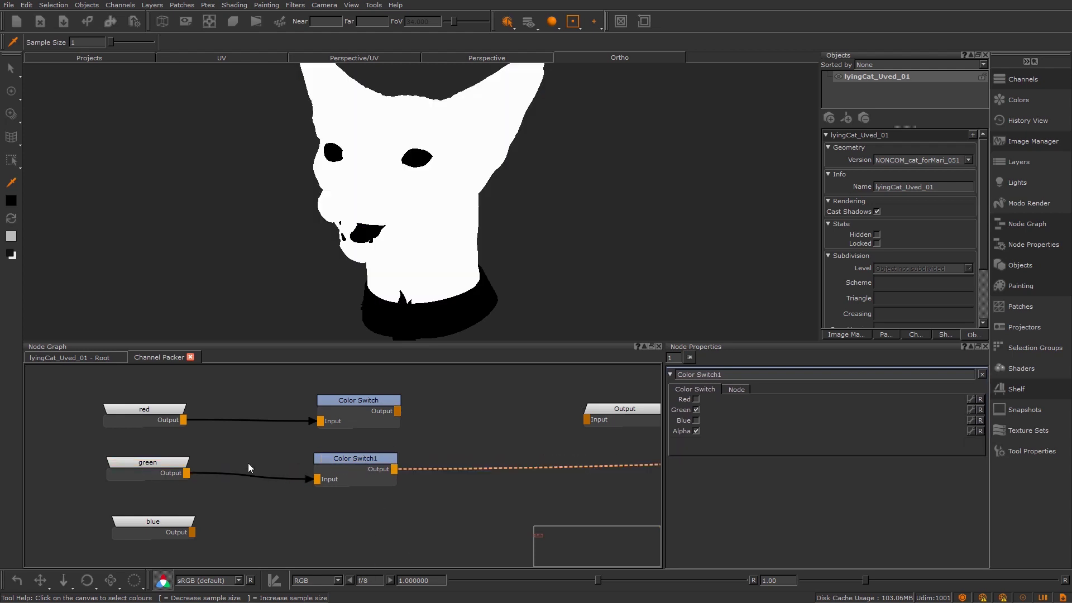
alt+drag(479, 185, 414, 177)
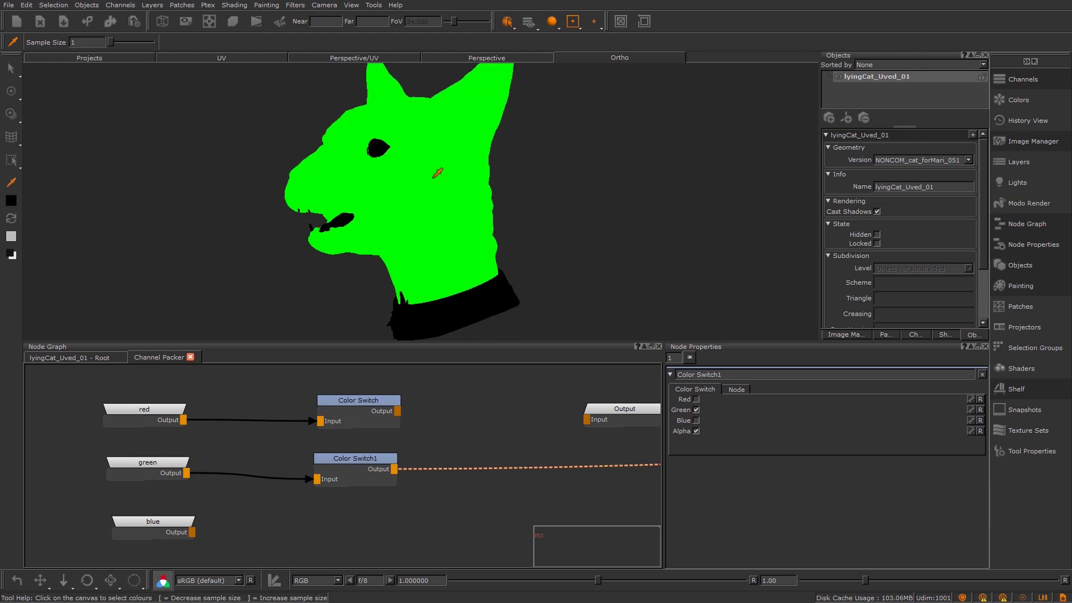
Duplicate the green Color Switch, connect the blue input to the copy and enable Blue instead of Green.
click(335, 529)
click(357, 467)
key(ctrl+c)
key(ctrl+v)
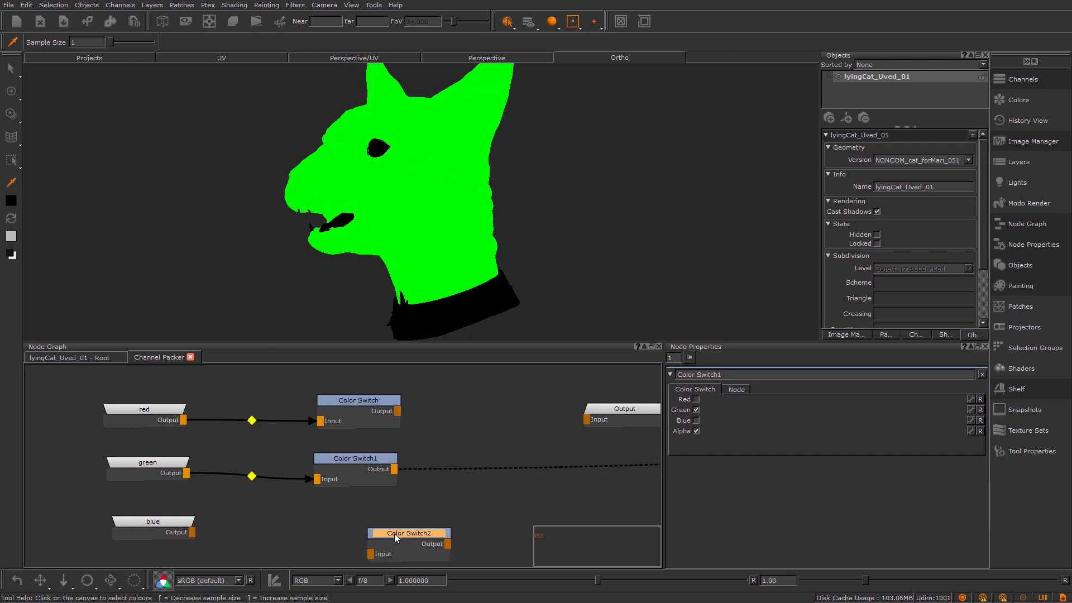
drag(395, 534, 351, 508)
drag(193, 533, 325, 527)
click(360, 506)
click(697, 420)
click(697, 410)
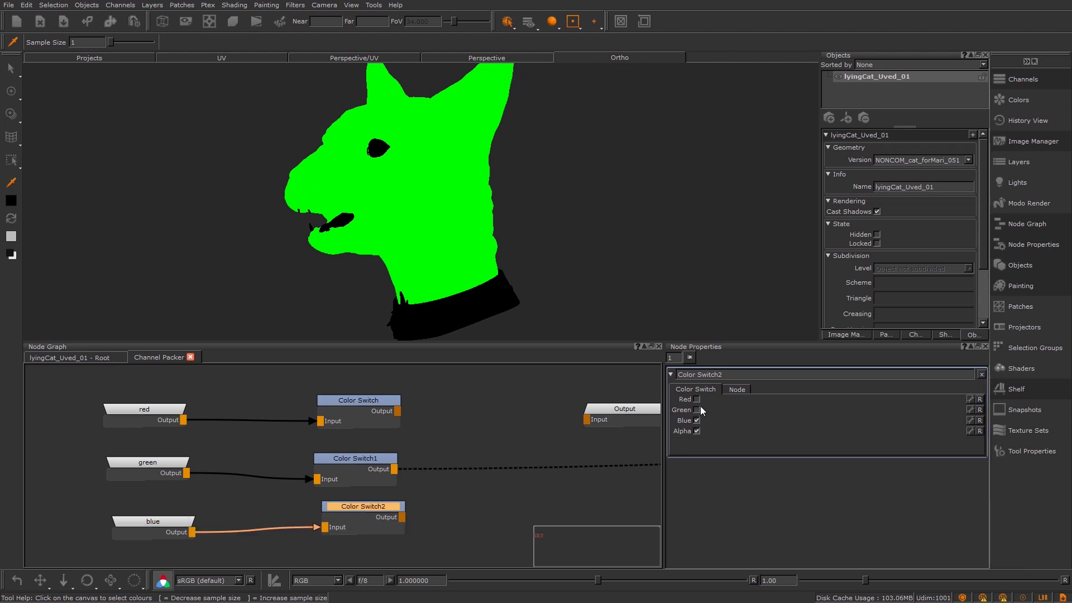
Rename the three Color Switch nodes as Color Switch - R, Color Switch - G and Color Switch - B.
middle_drag(414, 411, 364, 414)
double_click(306, 413)
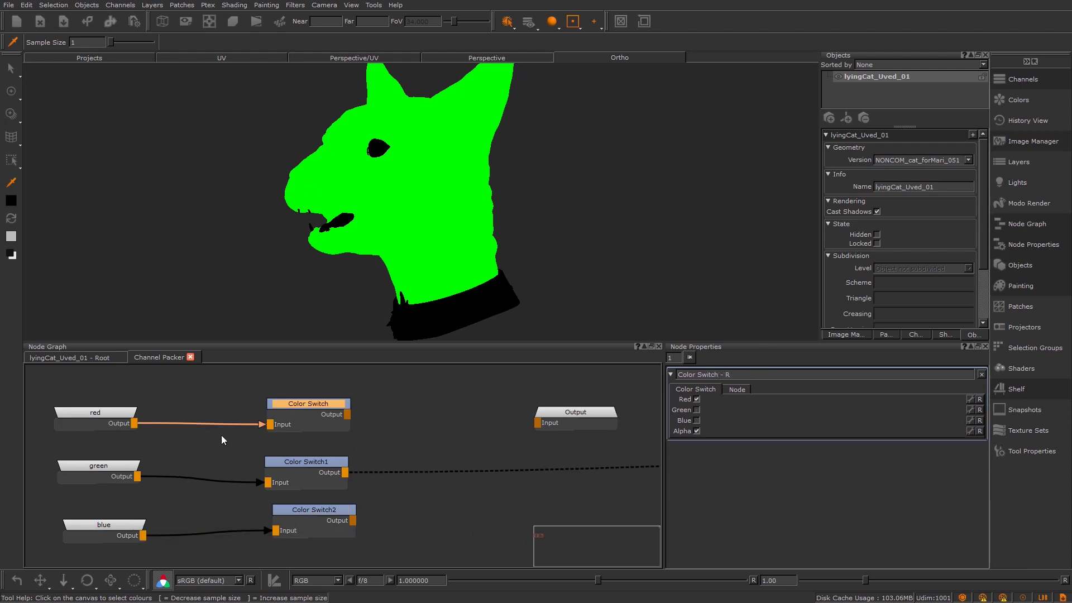
click(306, 462)
click(317, 517)
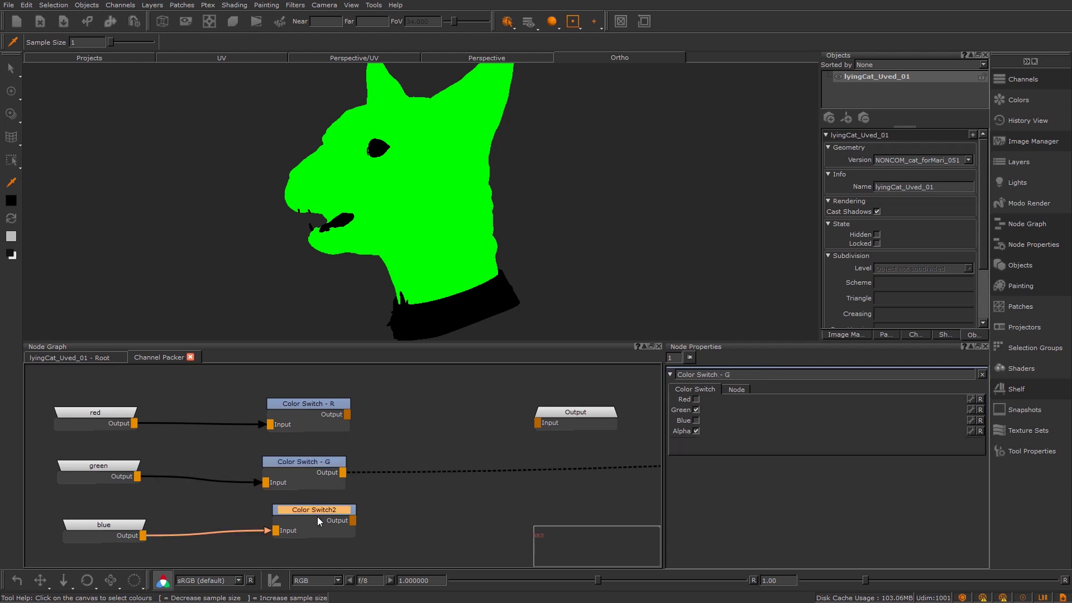
double_click(317, 517)
click(746, 379)
text(B)
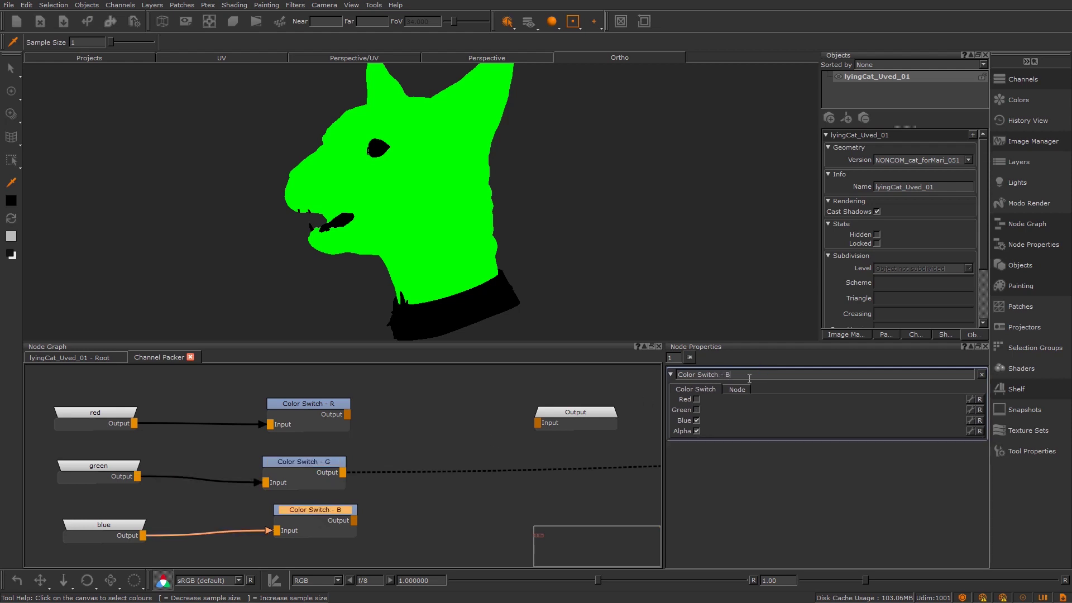
Align Color Switch - B with the nodes above it and move the Output node further away from the switches.
middle_drag(374, 509, 393, 497)
drag(352, 498, 343, 500)
middle_drag(450, 431, 417, 453)
drag(572, 433, 610, 413)
click(487, 452)
middle_drag(487, 452, 456, 464)
scroll(535, 457, down, 1)
middle_drag(336, 476, 374, 437)
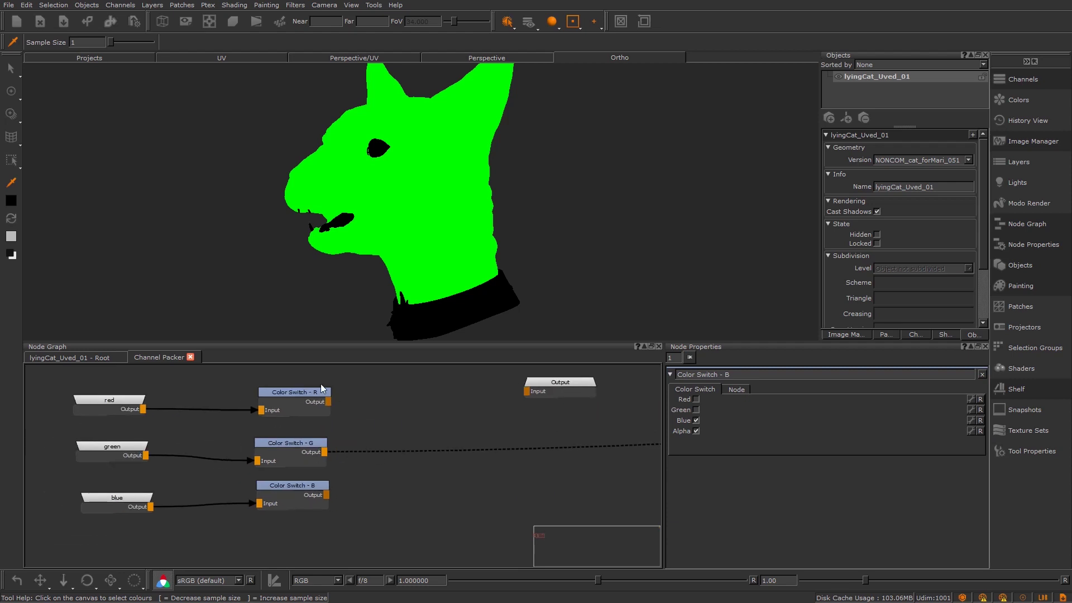
drag(577, 400, 625, 409)
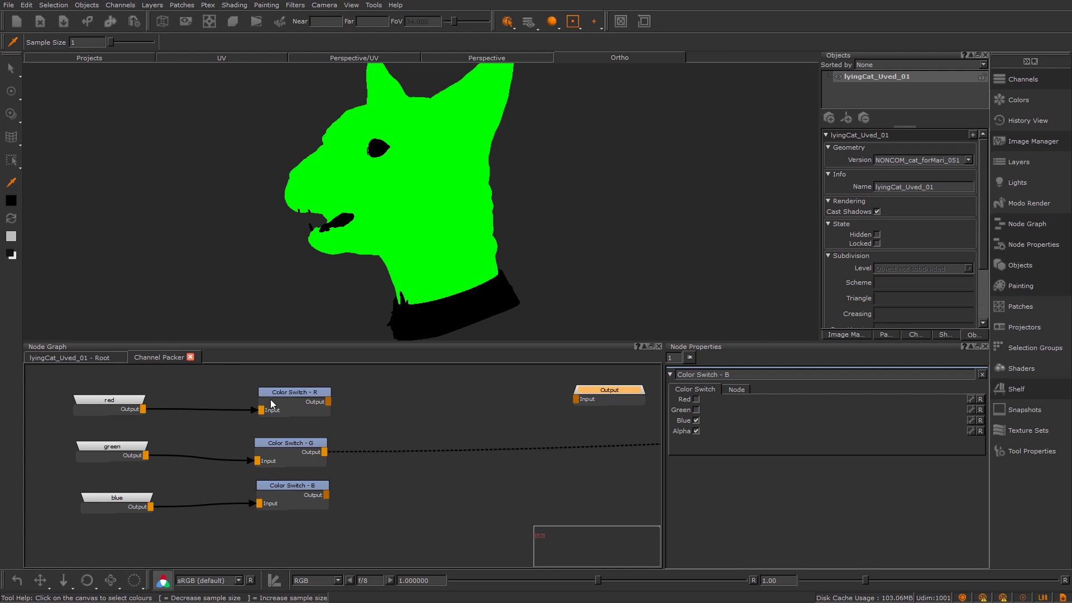
Add a Merge node before the Output node and connect Color Switch - R to Base and Color Switch - G to Over.
click(418, 392)
key(m)
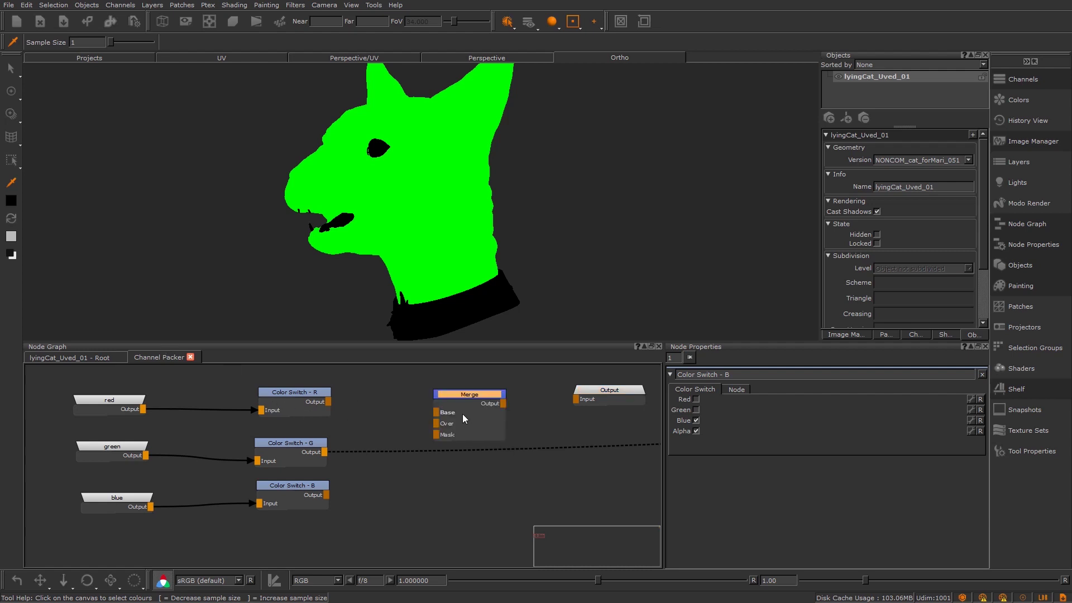
drag(462, 414, 440, 411)
drag(327, 402, 414, 408)
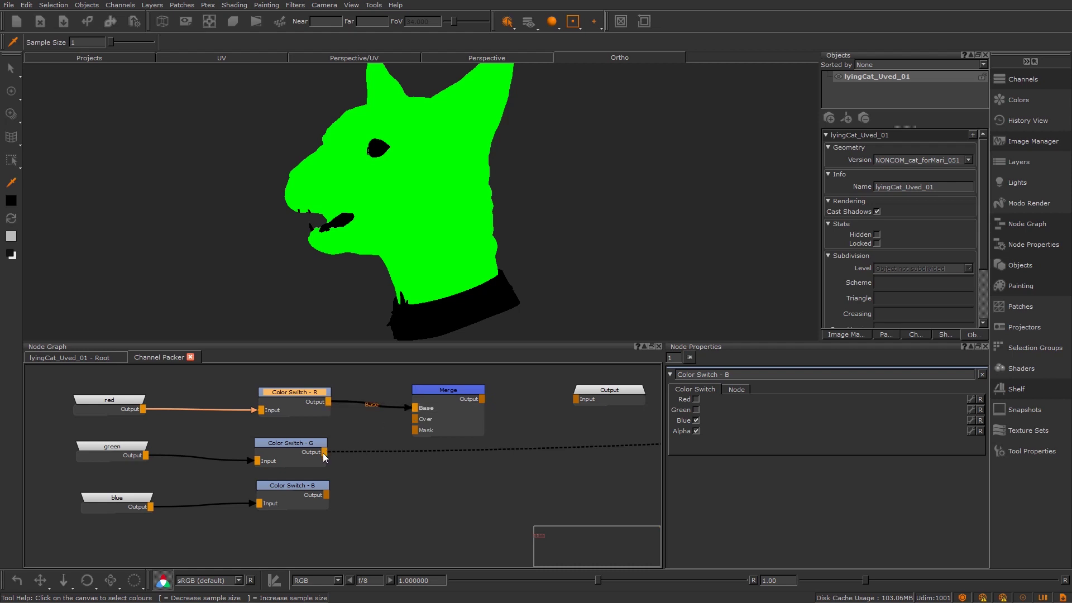
drag(324, 452, 419, 425)
drag(446, 390, 449, 388)
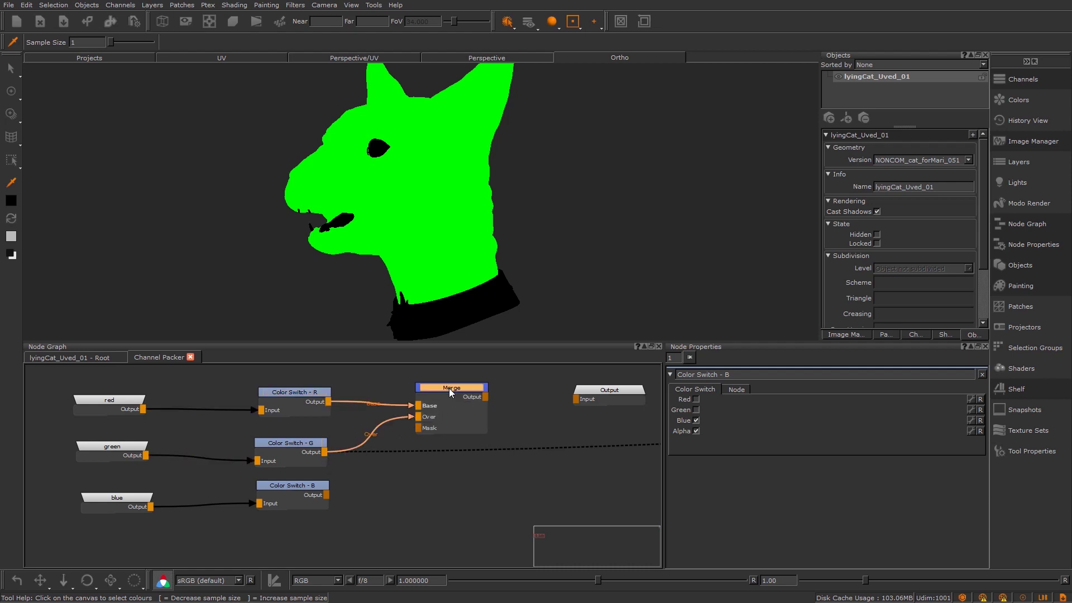
Set the Merge node's mode to Add and inspect its output on the cat's eyes and skin.
double_click(449, 388)
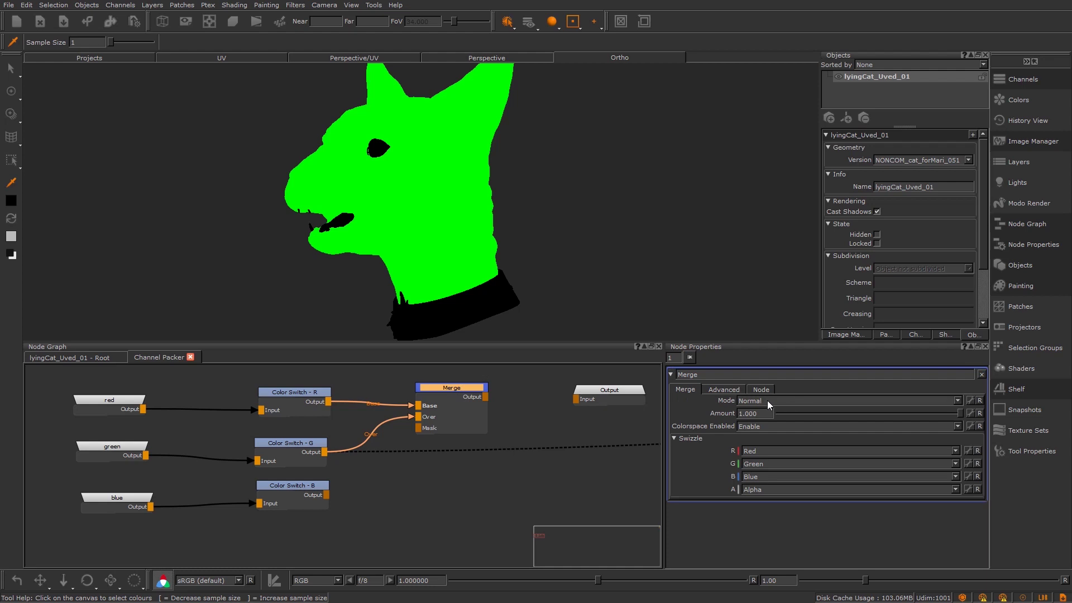
click(769, 400)
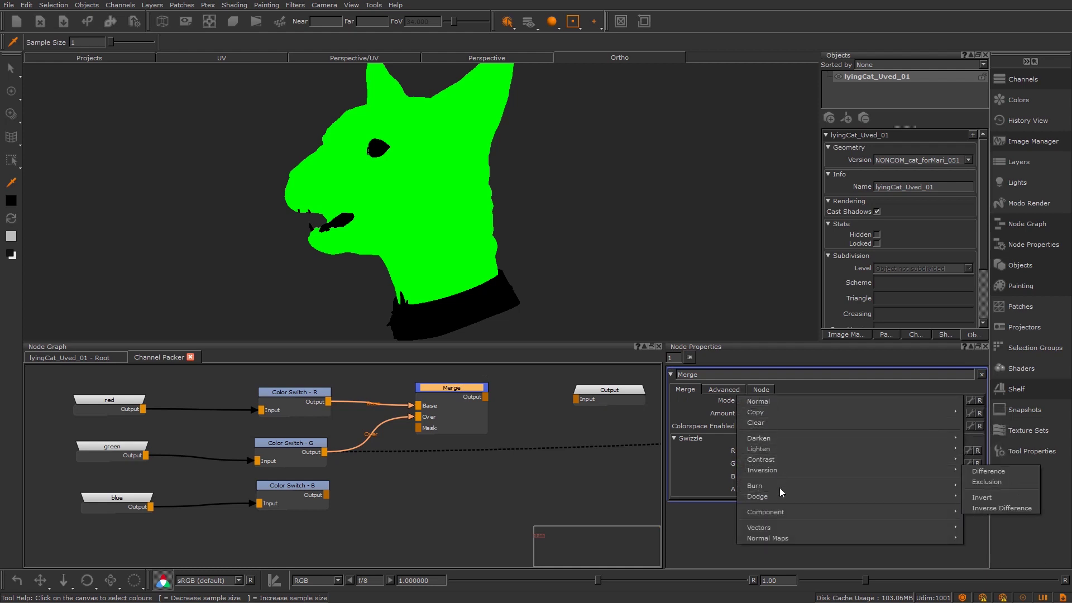
mouse_move(787, 446)
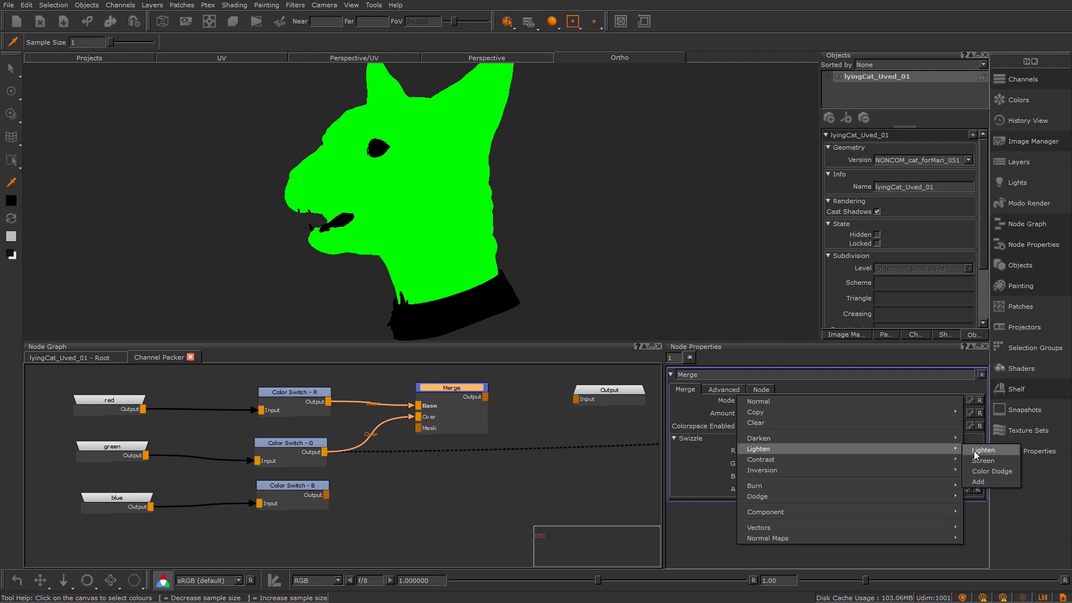
click(985, 481)
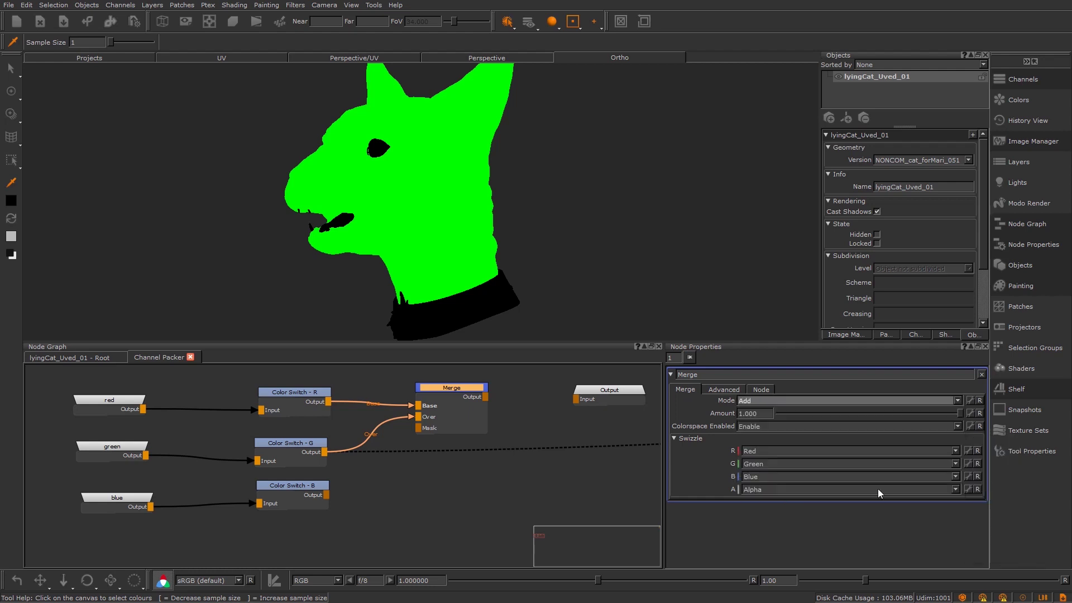
drag(442, 391, 452, 387)
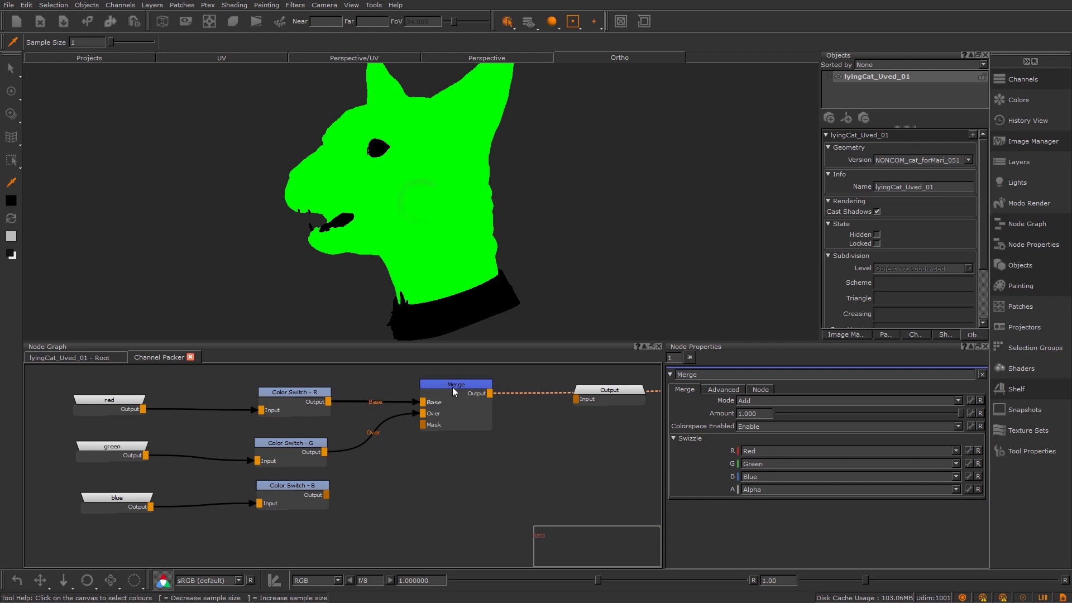
alt+drag(385, 218, 414, 225)
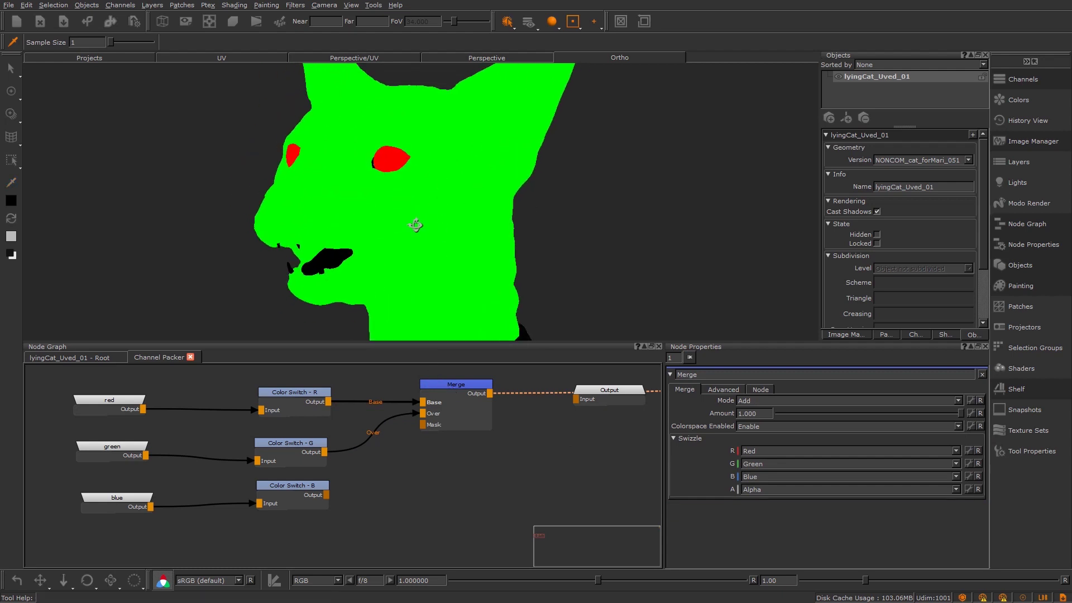
Add a second Merge node, make room before the Output node, and connect the first Merge to Base and Color Switch - B to Over.
middle_drag(406, 134, 399, 170)
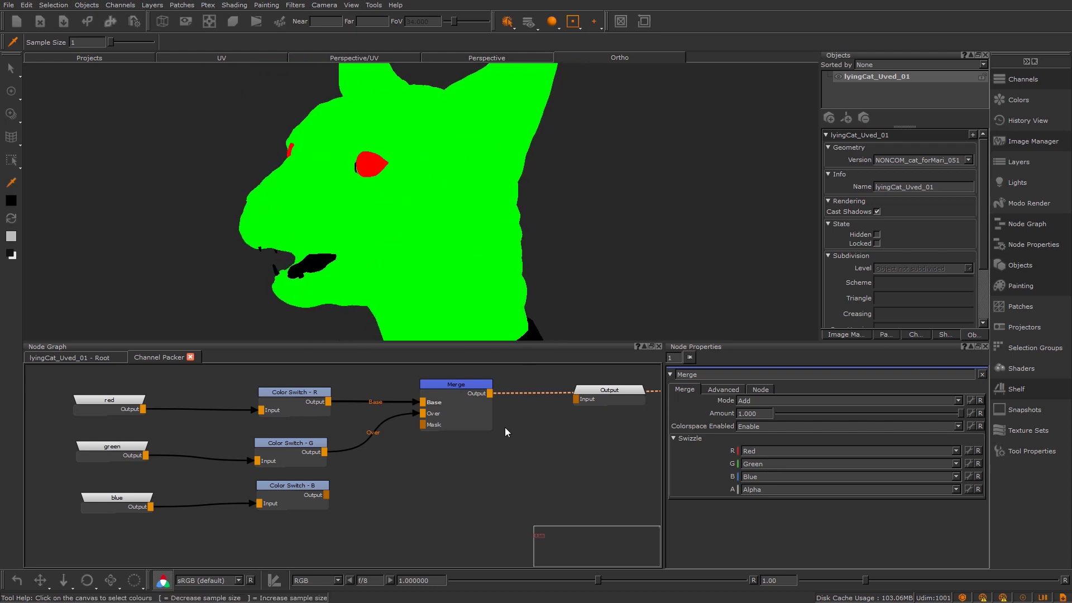
middle_drag(547, 472, 493, 461)
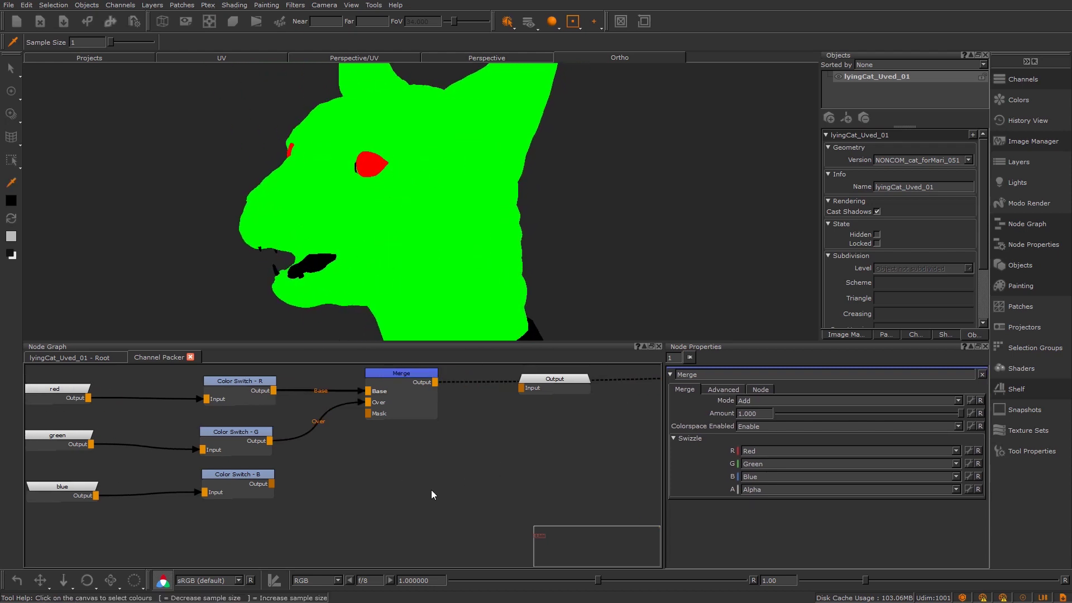
key(m)
drag(464, 498, 513, 420)
drag(554, 379, 661, 440)
middle_drag(539, 514, 509, 451)
drag(483, 463, 507, 415)
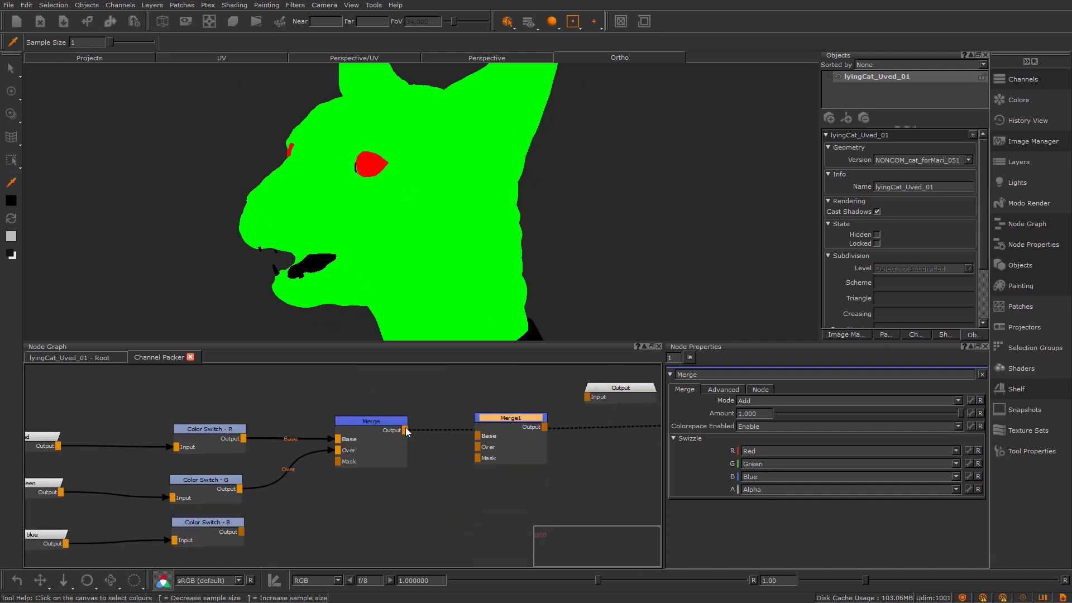
drag(407, 431, 481, 434)
drag(241, 532, 500, 452)
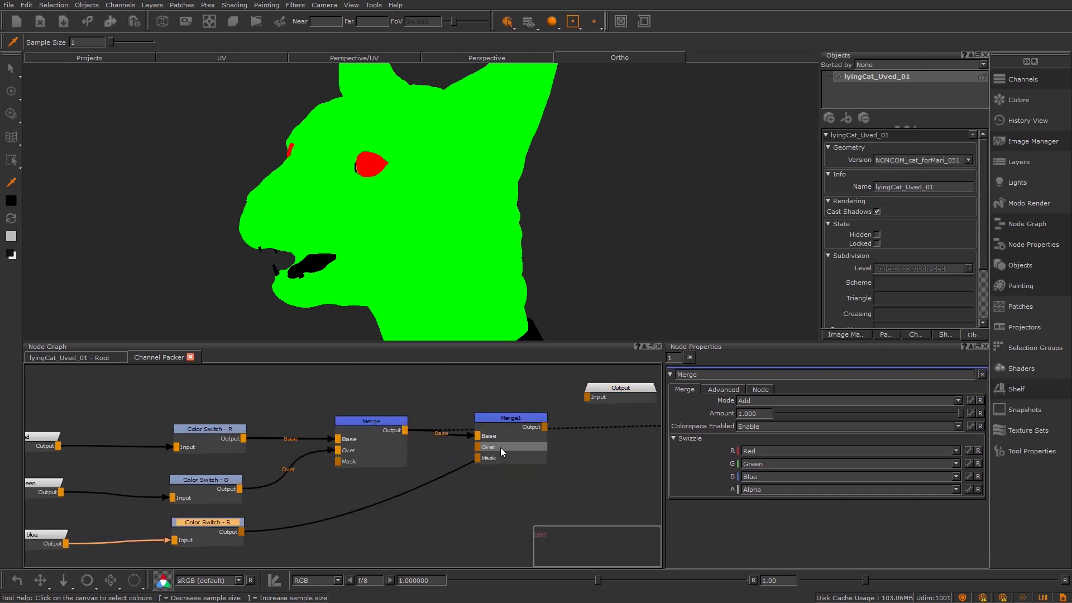
Set Merge1's mode to Add and position the Output node beside it, connected to Merge1's output.
click(515, 417)
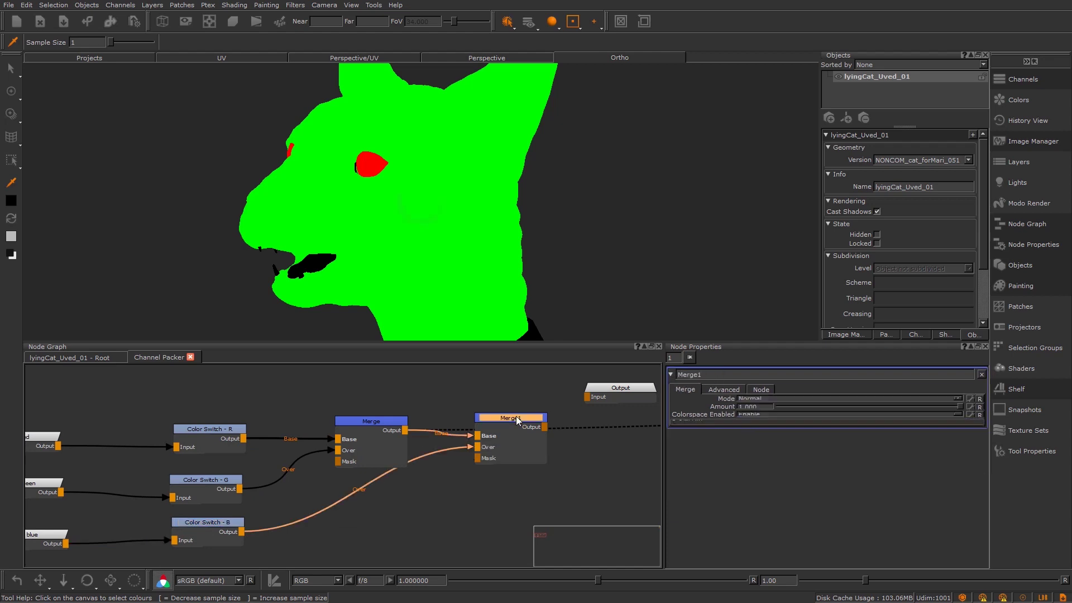
click(778, 401)
mouse_move(922, 449)
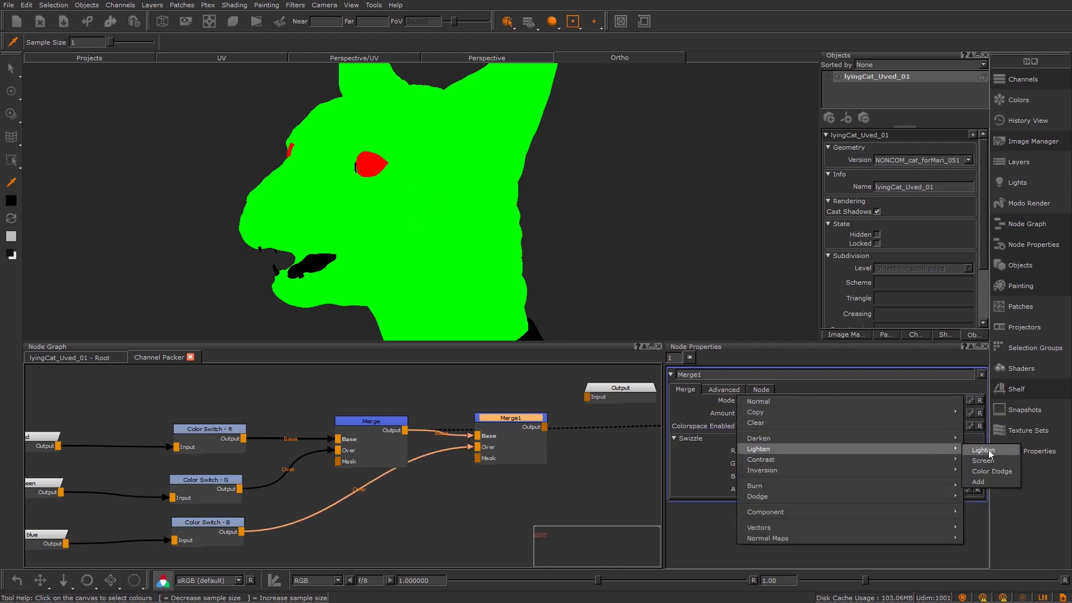
click(993, 483)
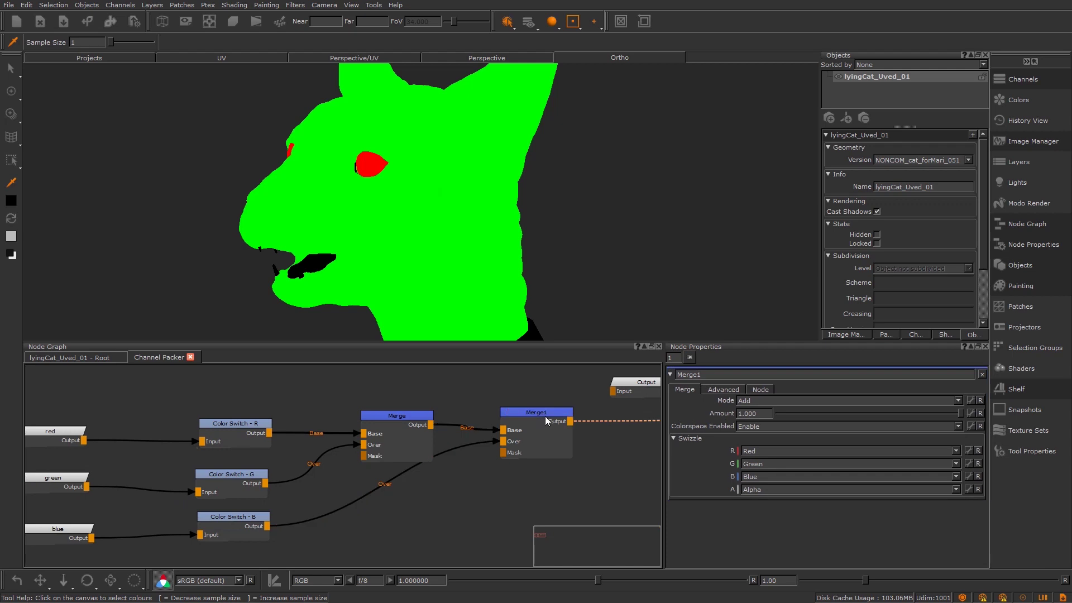
drag(519, 415, 545, 411)
middle_drag(606, 385, 530, 389)
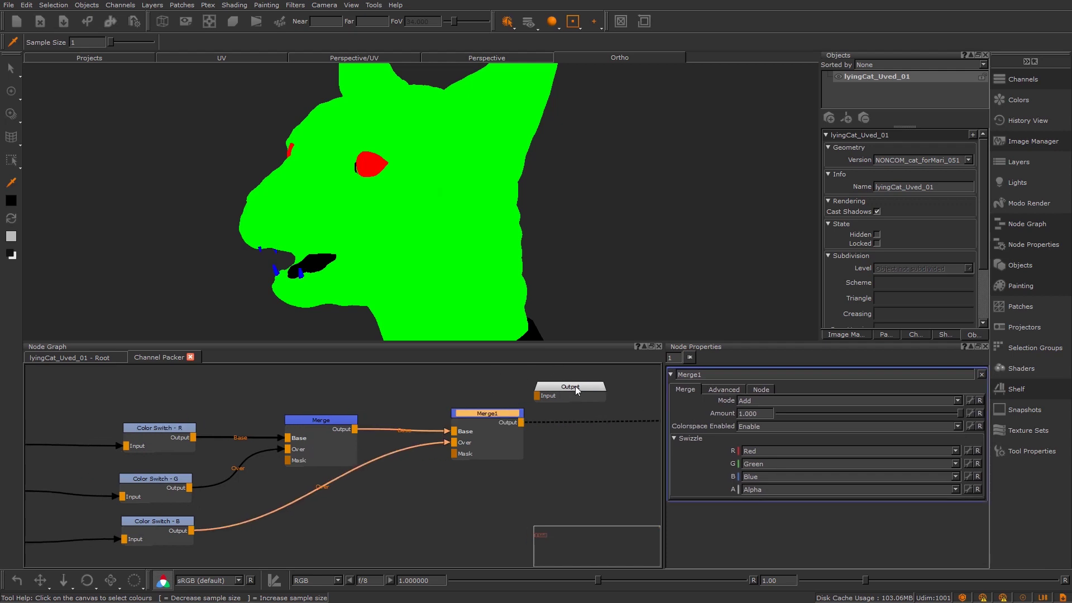
drag(577, 390, 621, 428)
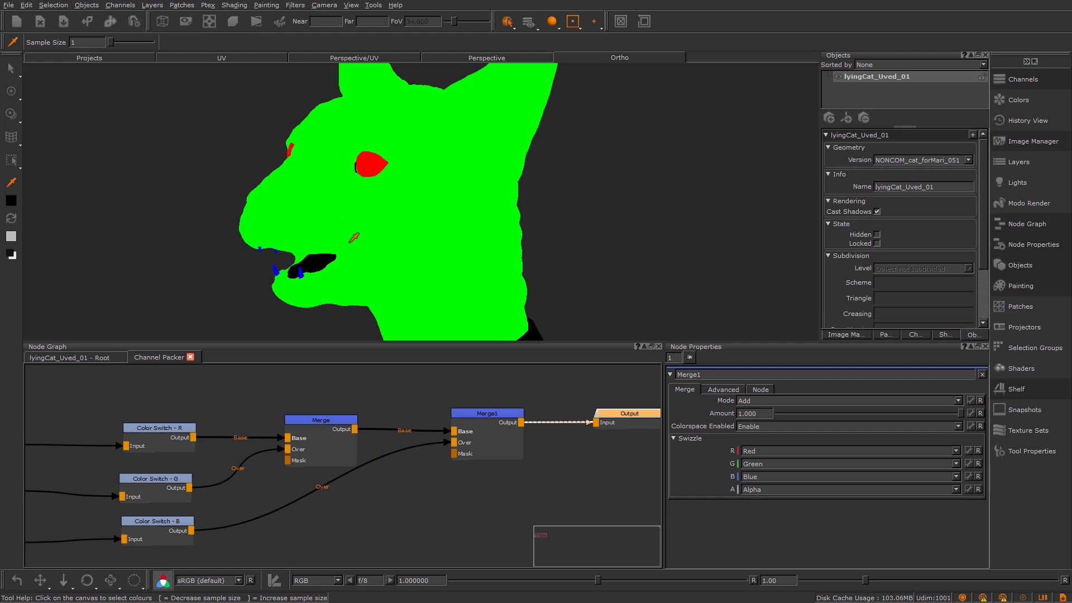
Examine the packed mask colours on the cat's eyes, skin and teeth from several angles.
alt+drag(321, 214, 409, 241)
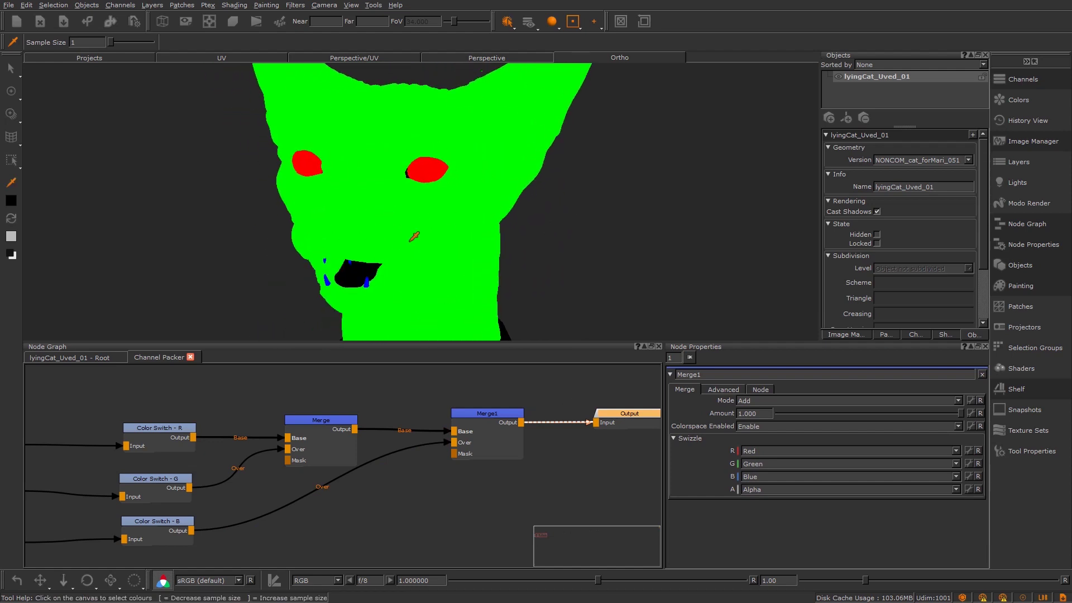
middle_drag(414, 236, 422, 204)
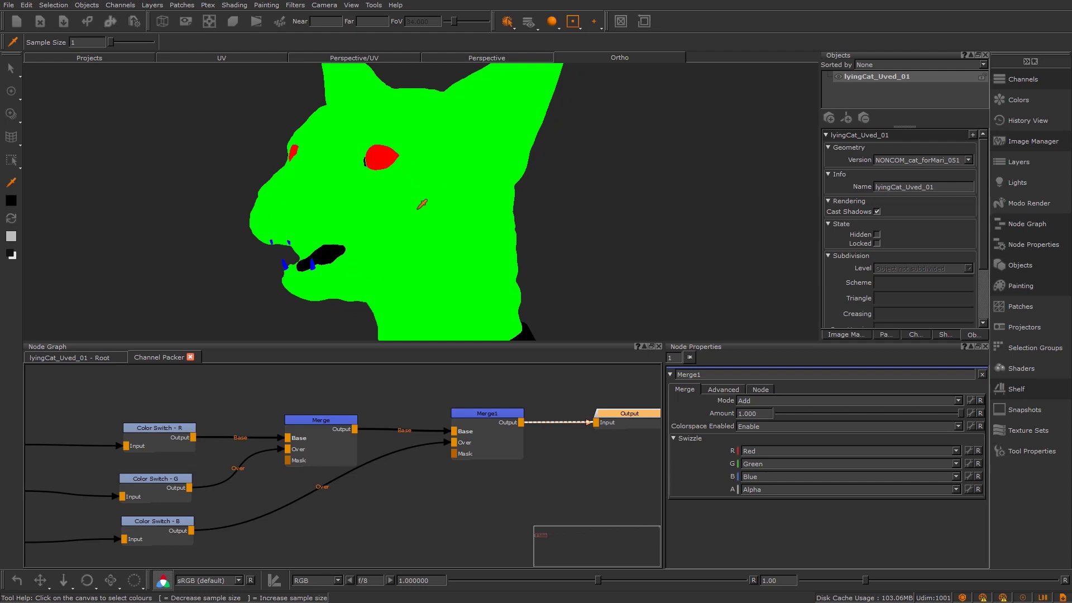
alt+drag(443, 213, 397, 210)
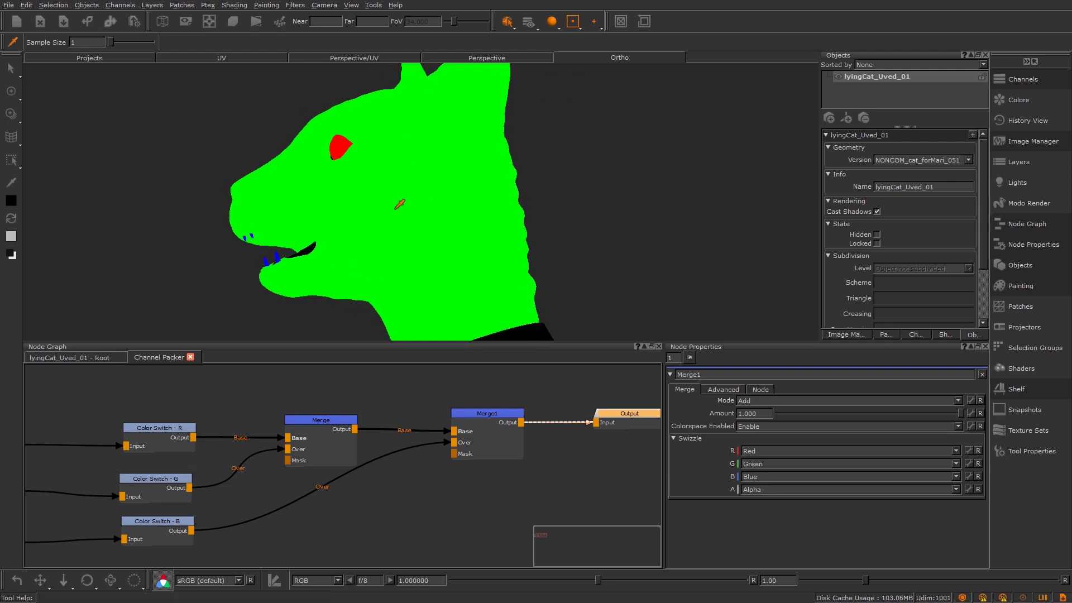
alt+right_drag(397, 211, 357, 203)
alt+drag(357, 203, 351, 217)
middle_drag(167, 397, 164, 374)
scroll(386, 232, up, 3)
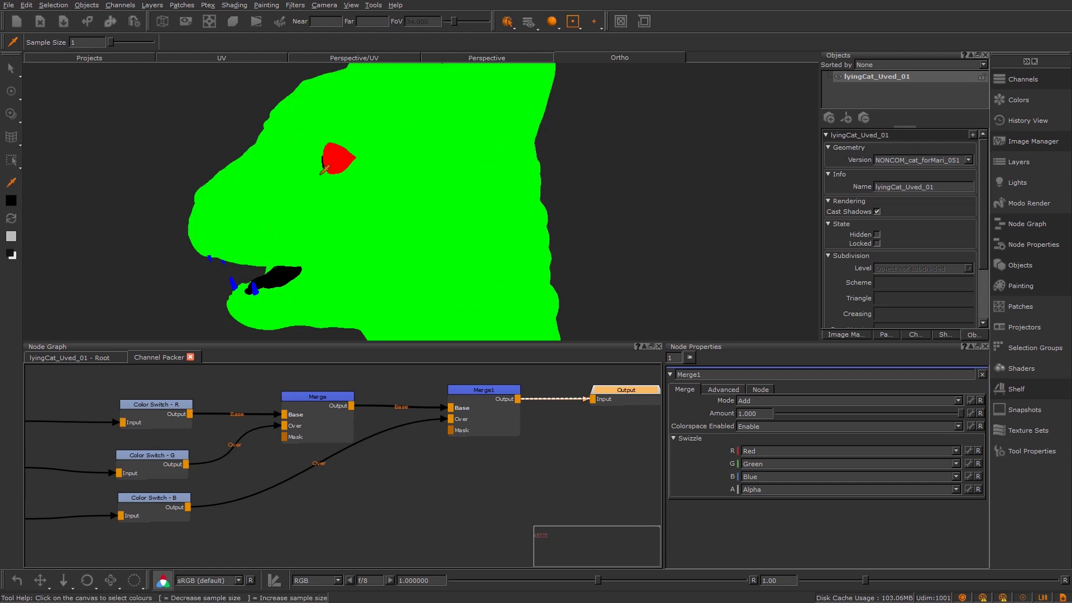
middle_drag(353, 207, 313, 190)
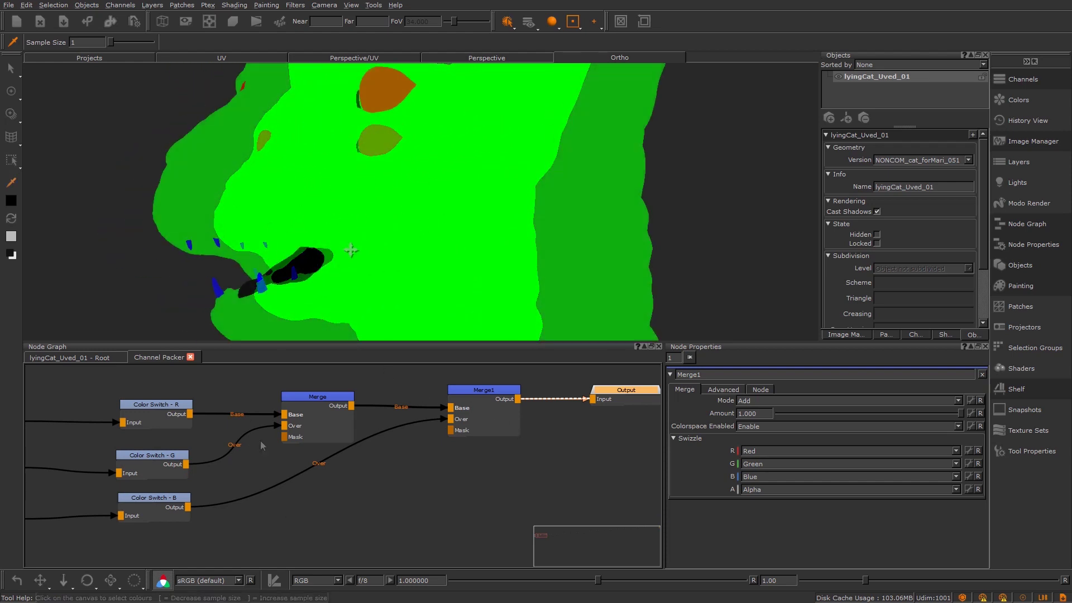
Add a Constant node below the blue input and connect it to Color Switch - B in place of blue.
middle_drag(276, 543, 470, 528)
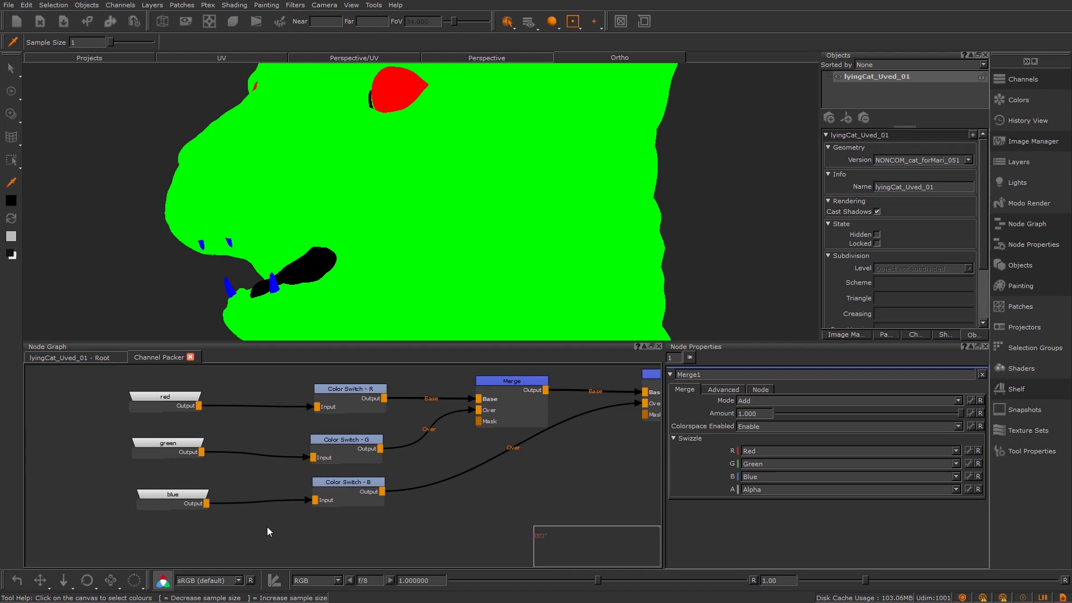
key(Tab)
text(con)
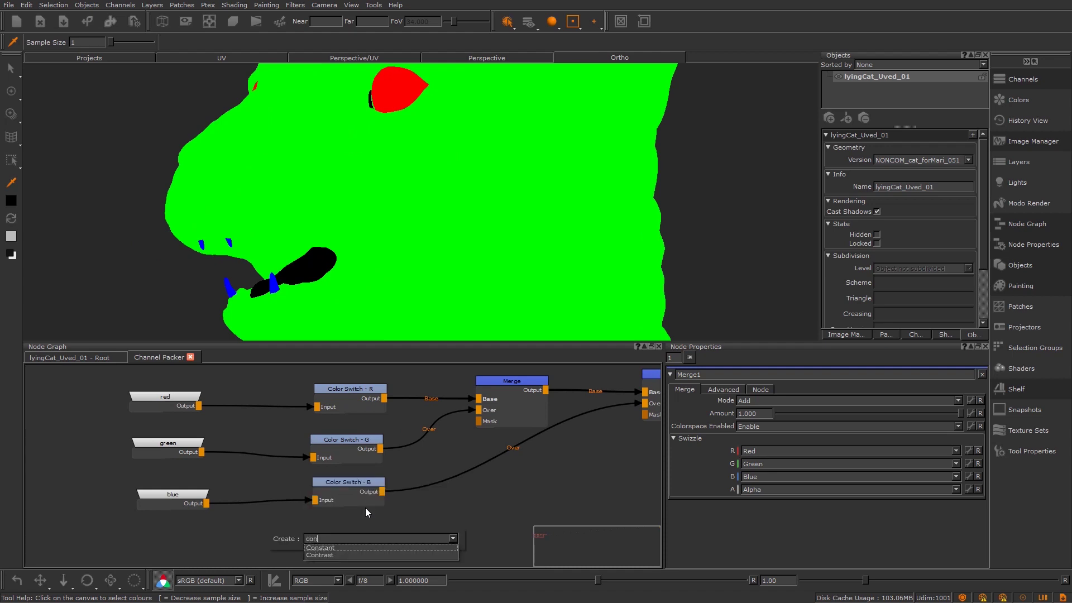
key(Down)
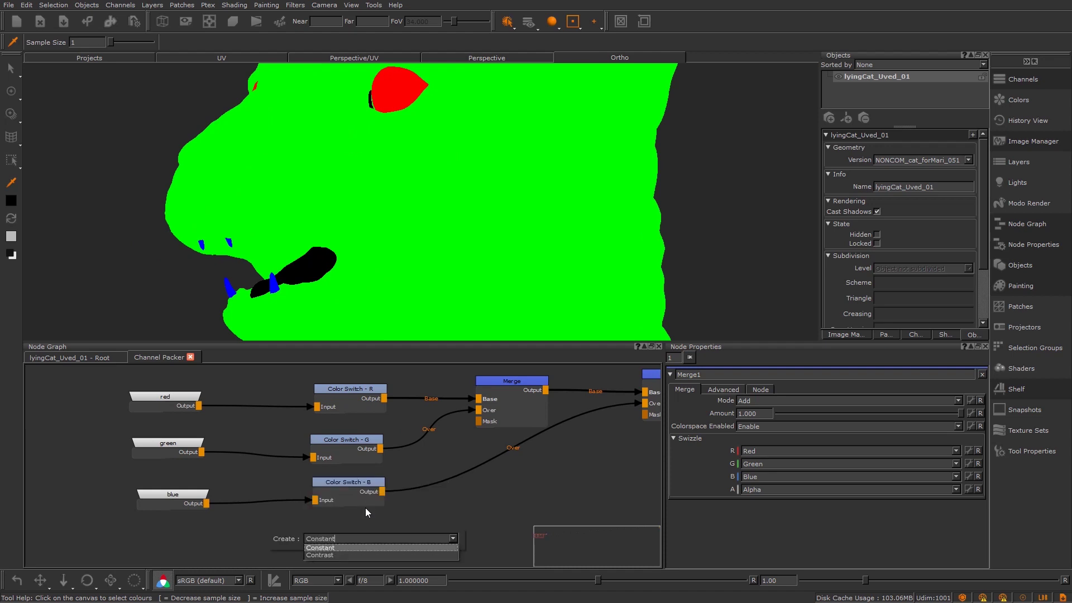
key(Return)
click(286, 533)
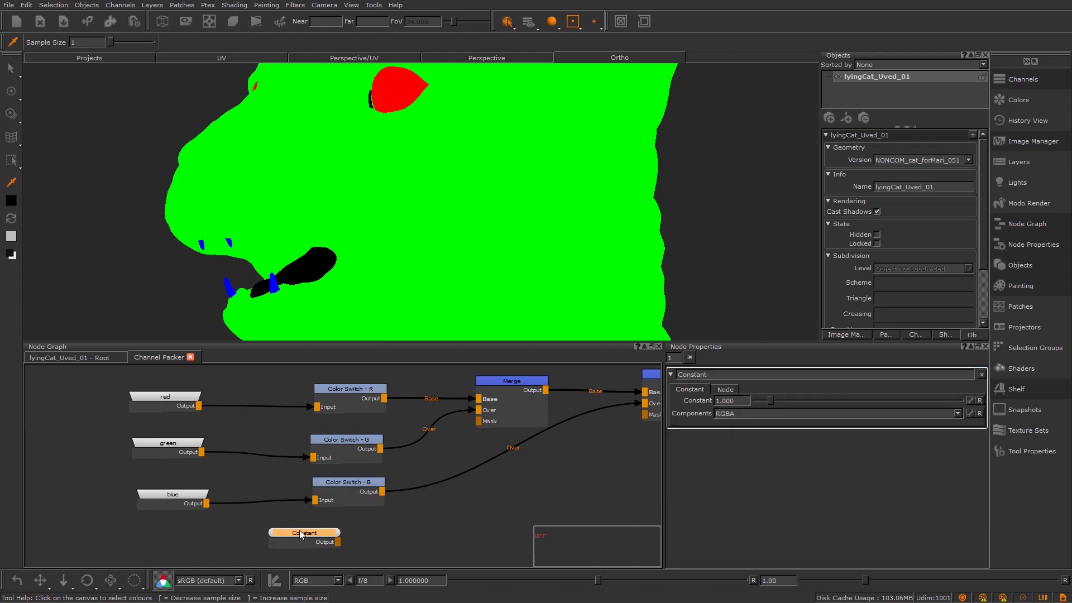
drag(302, 536, 316, 501)
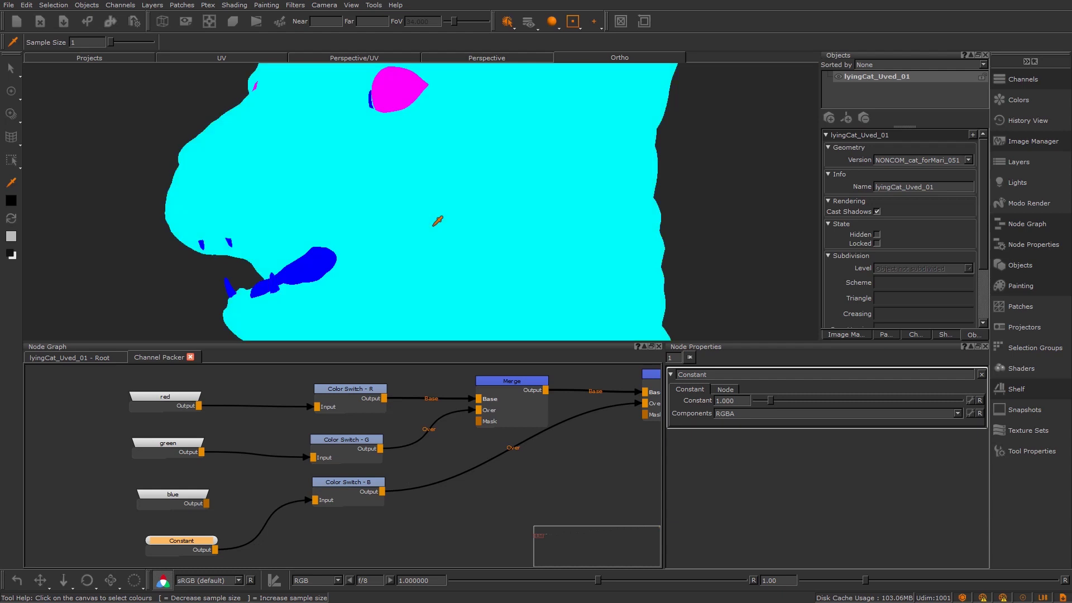
Sample the colour on the cat's face and examine its red, green and blue values in the colour picker.
alt+drag(437, 220, 369, 198)
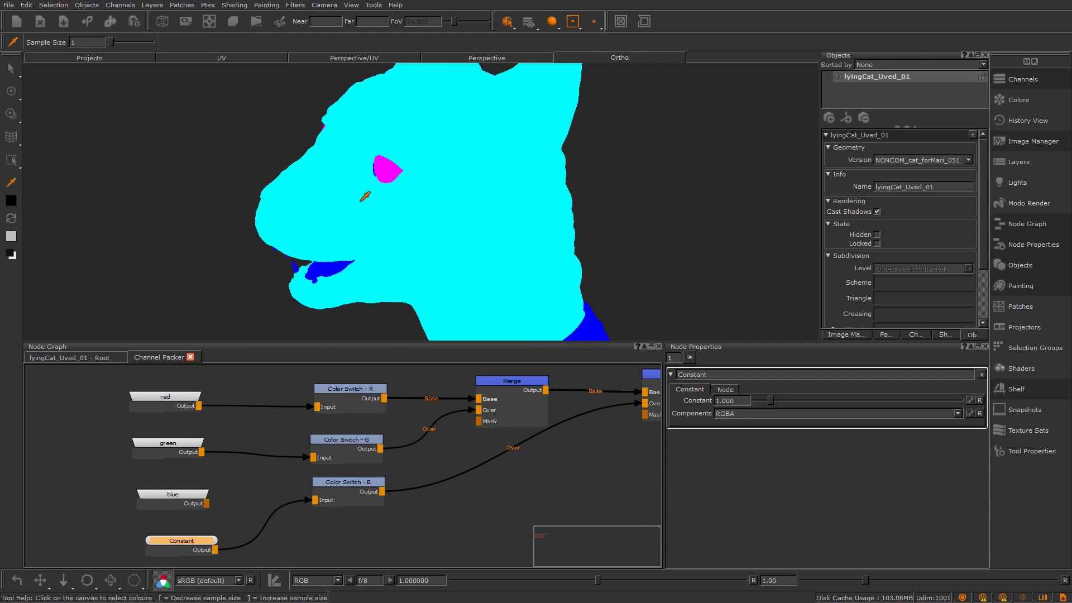
click(11, 201)
click(356, 204)
drag(869, 258, 766, 234)
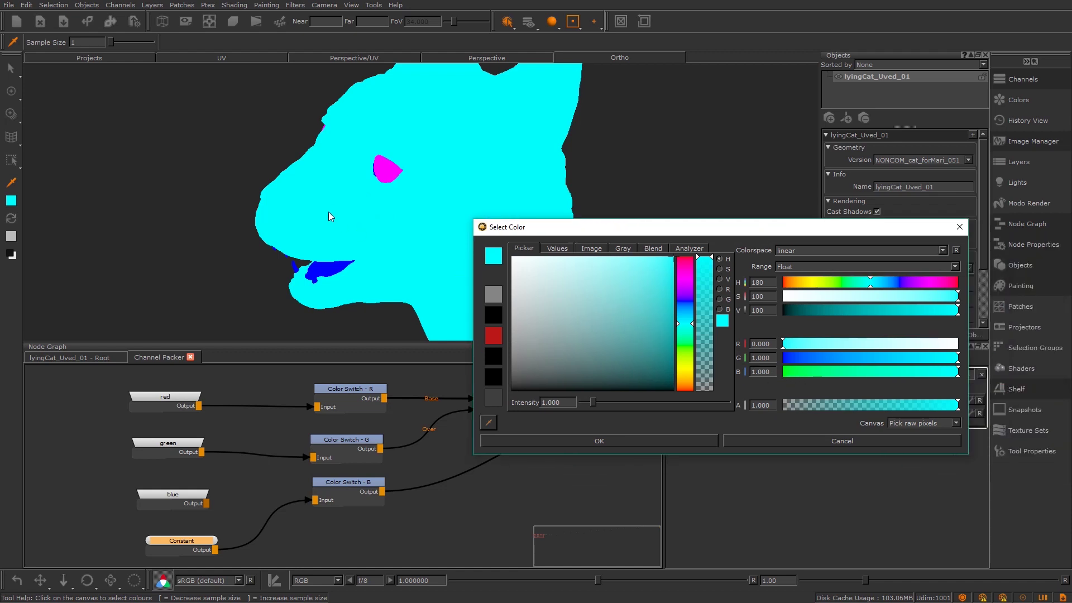
drag(777, 358, 731, 364)
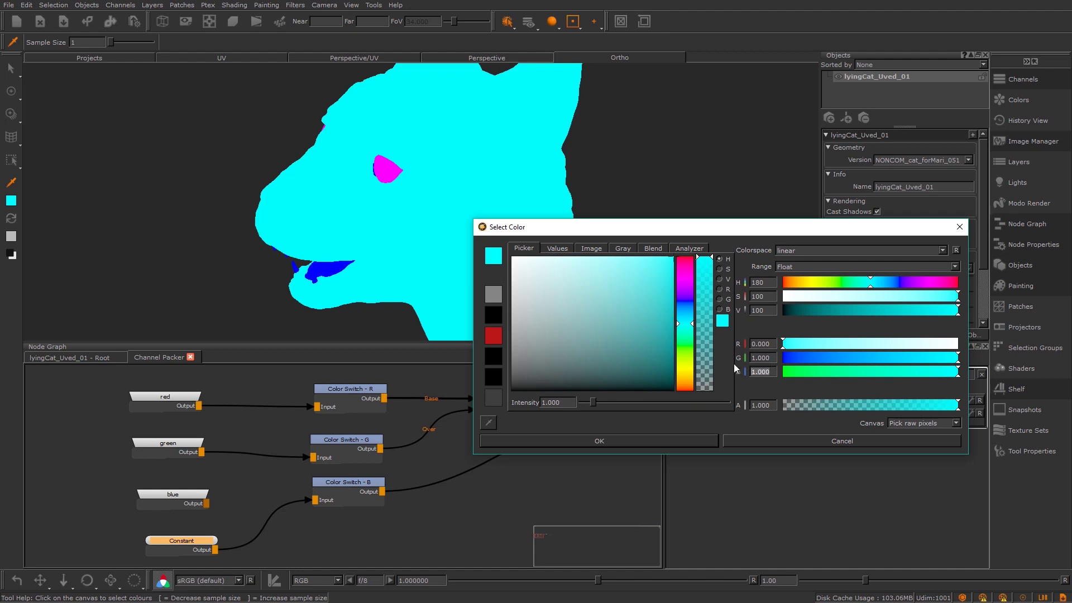
click(592, 443)
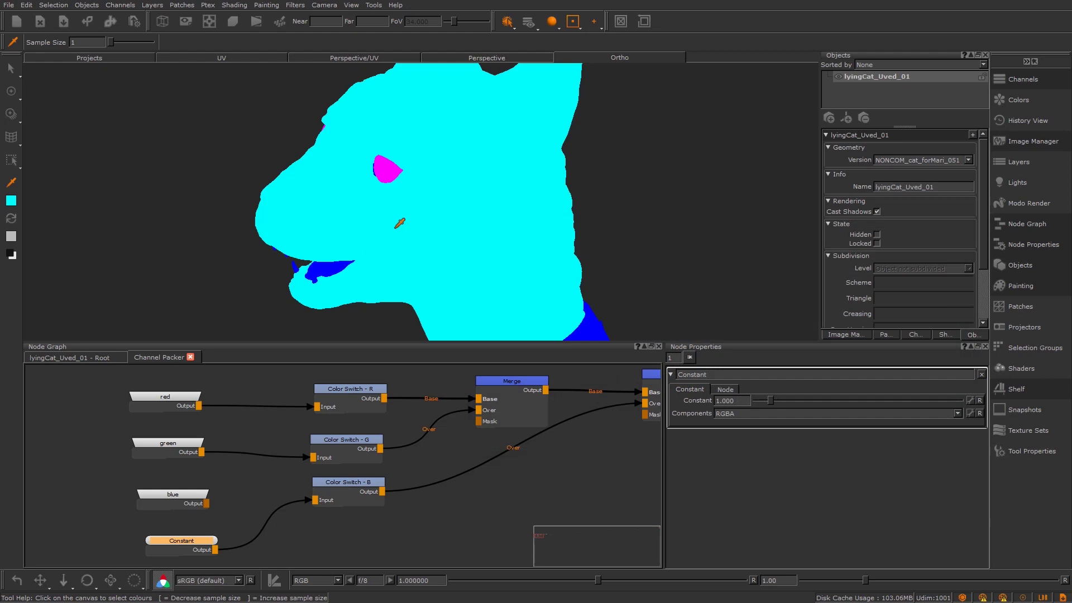
Insert a Clamp node between Merge1 and the Output node and space the nodes out in line.
middle_drag(512, 460, 337, 474)
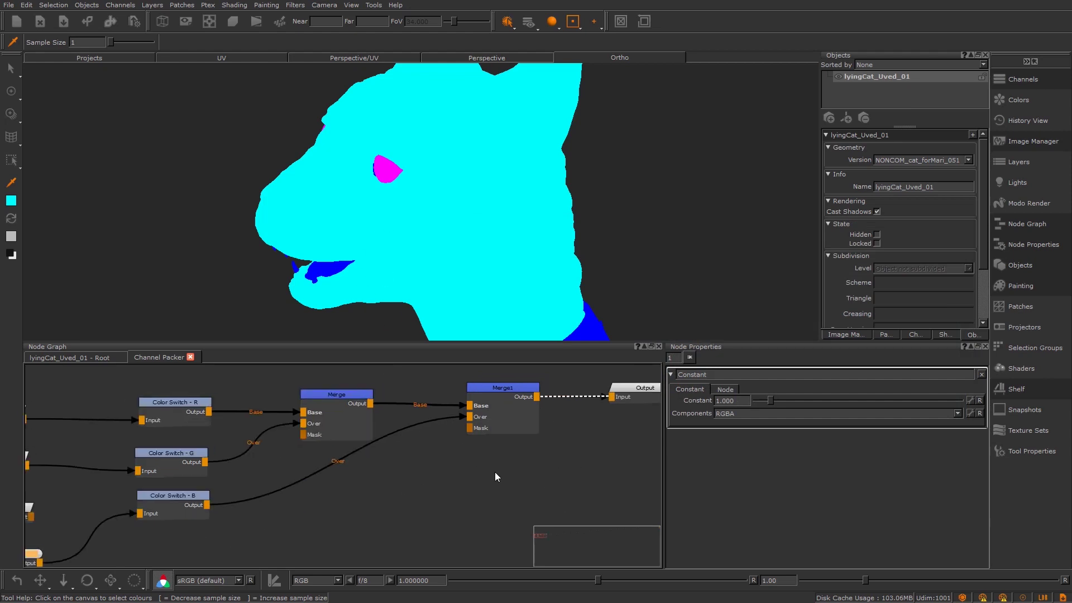
scroll(495, 471, down, 4)
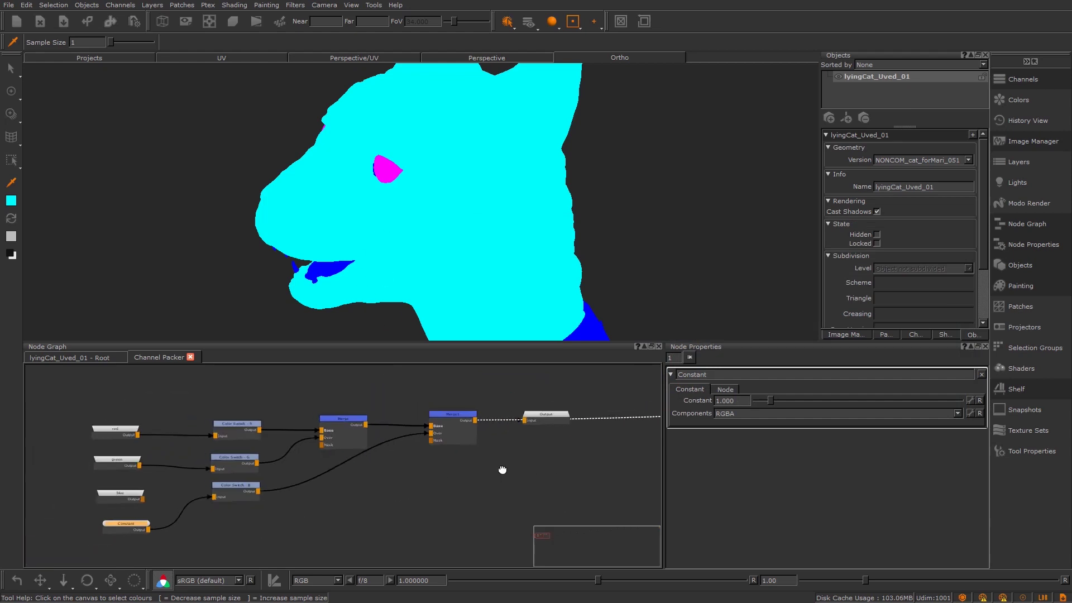
click(471, 413)
key(Tab)
text(cla)
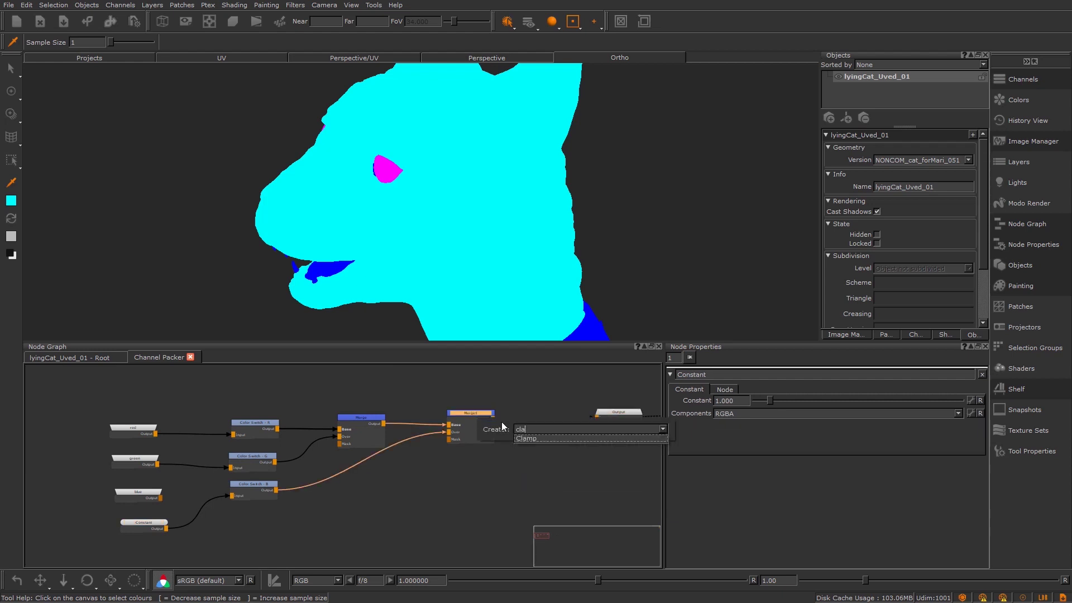
key(Return)
scroll(311, 443, up, 3)
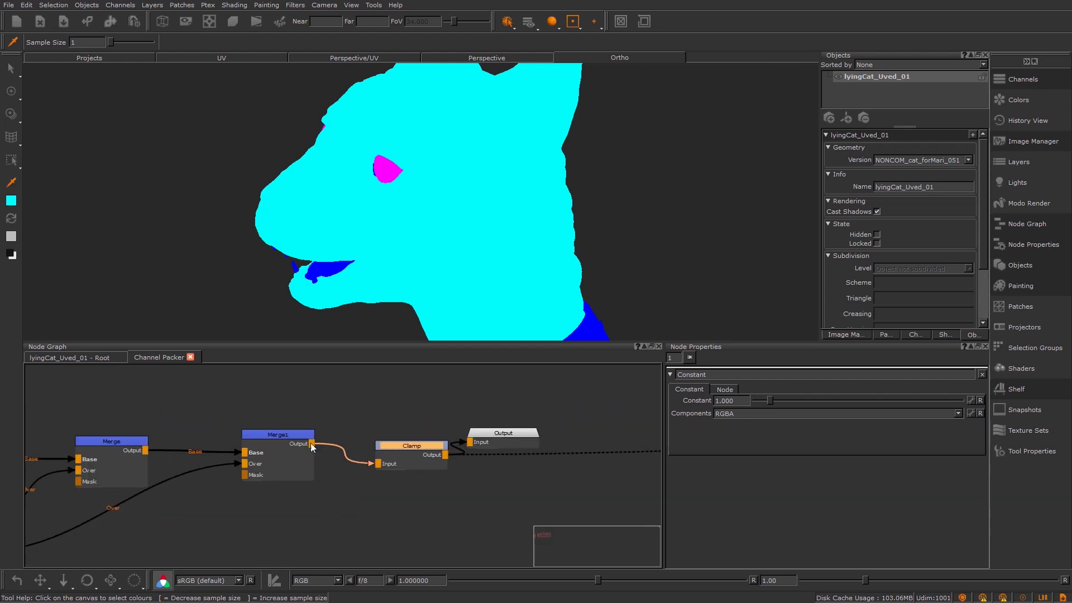
drag(511, 434, 540, 436)
drag(409, 448, 399, 431)
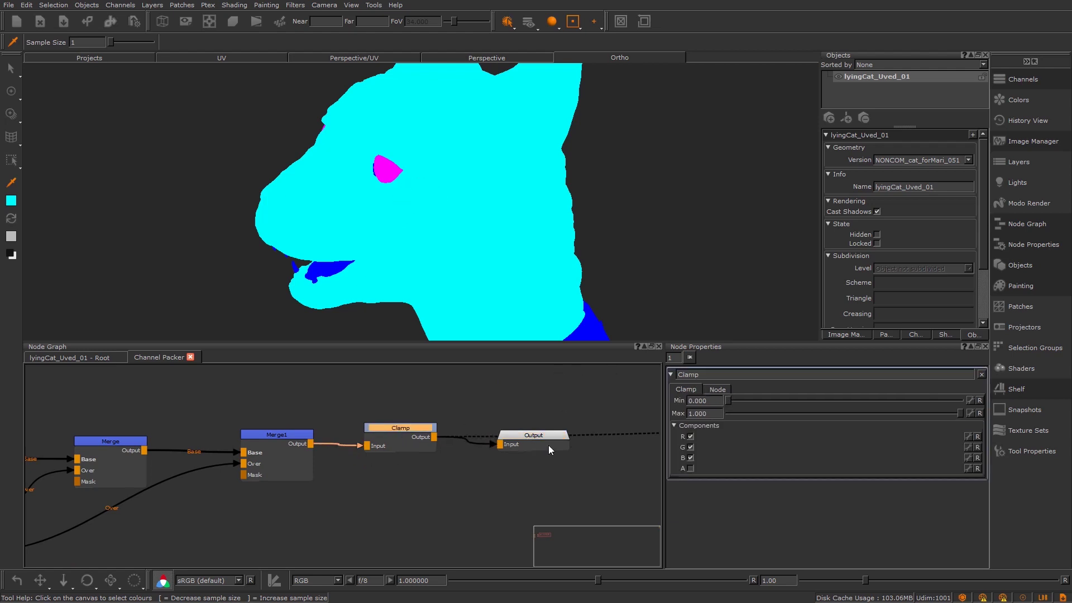
Reconnect the blue input to Color Switch - B and delete the Constant node.
scroll(550, 452, down, 4)
middle_drag(562, 490, 499, 489)
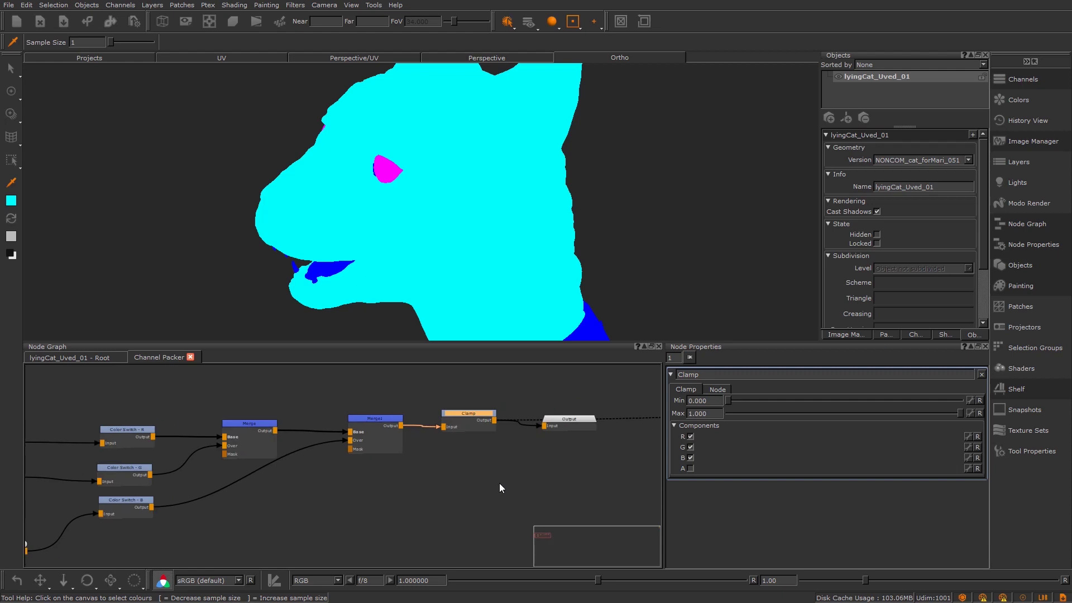
middle_drag(413, 499, 443, 485)
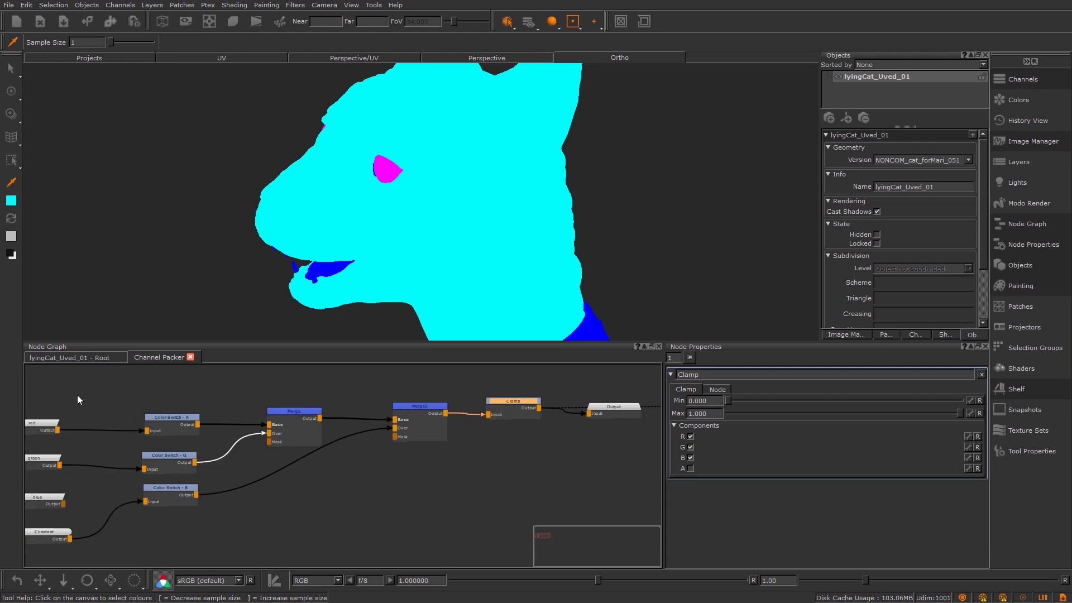
middle_drag(128, 404, 146, 400)
drag(87, 538, 81, 499)
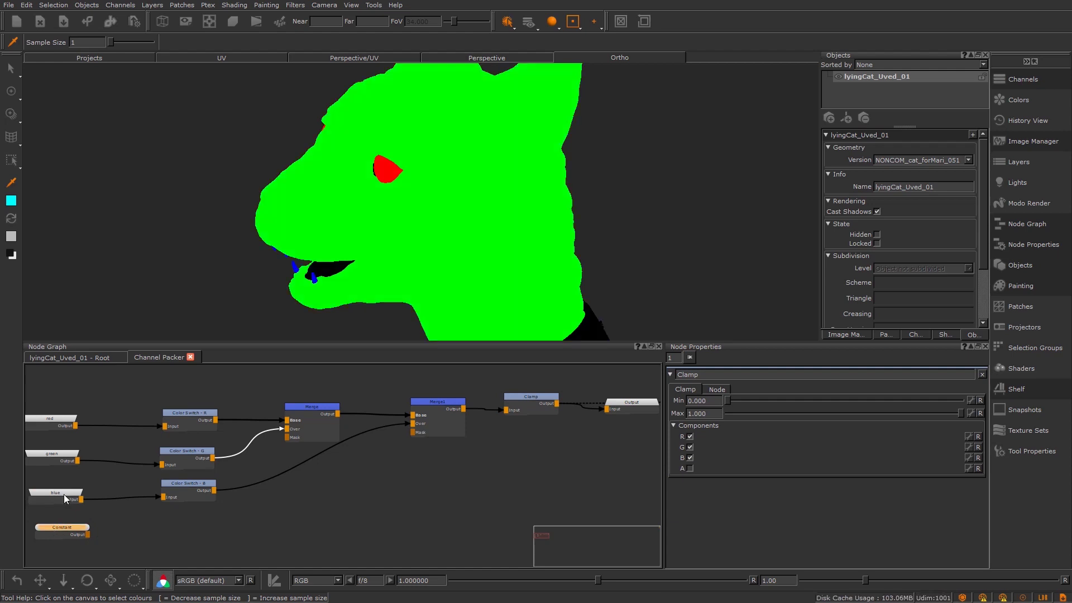
key(Delete)
Return to the root graph, shift the Channel Packer node slightly, and view its Export As Gizmo dialog without exporting.
click(86, 357)
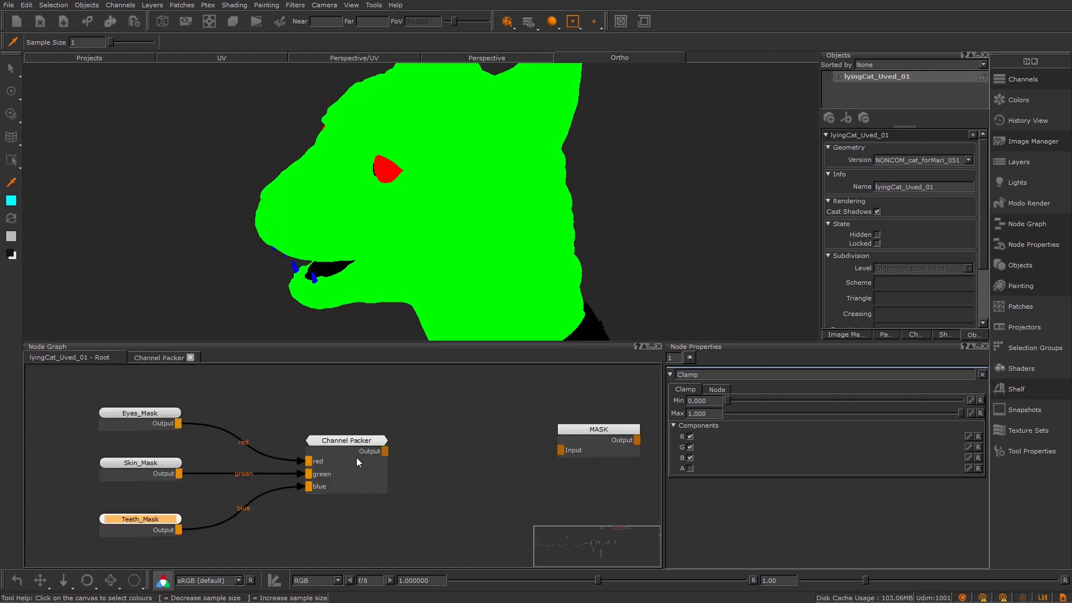
middle_drag(340, 445, 345, 438)
drag(331, 436, 346, 427)
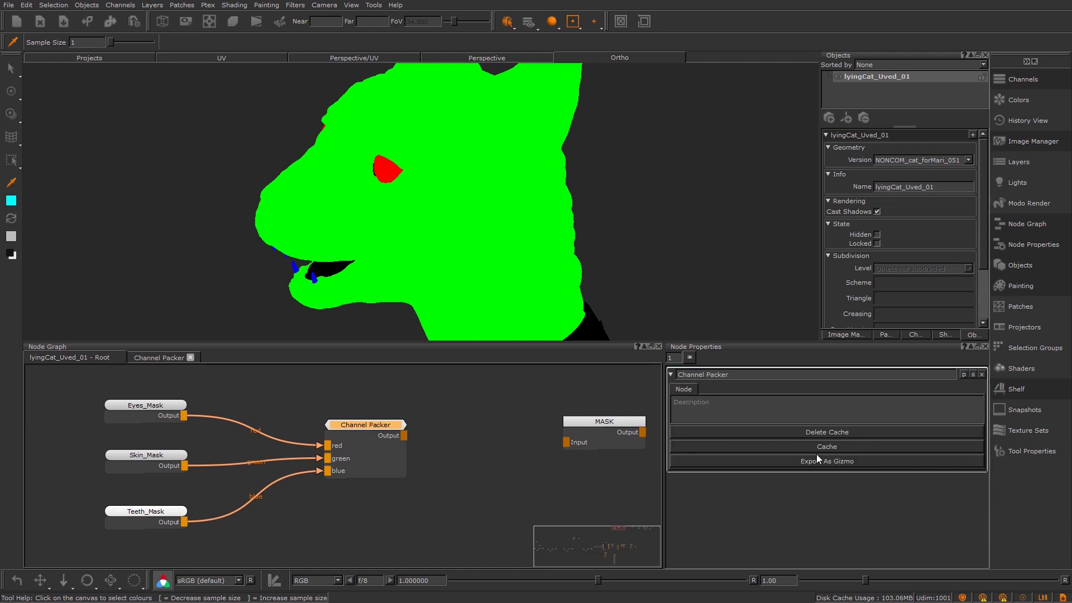
click(807, 462)
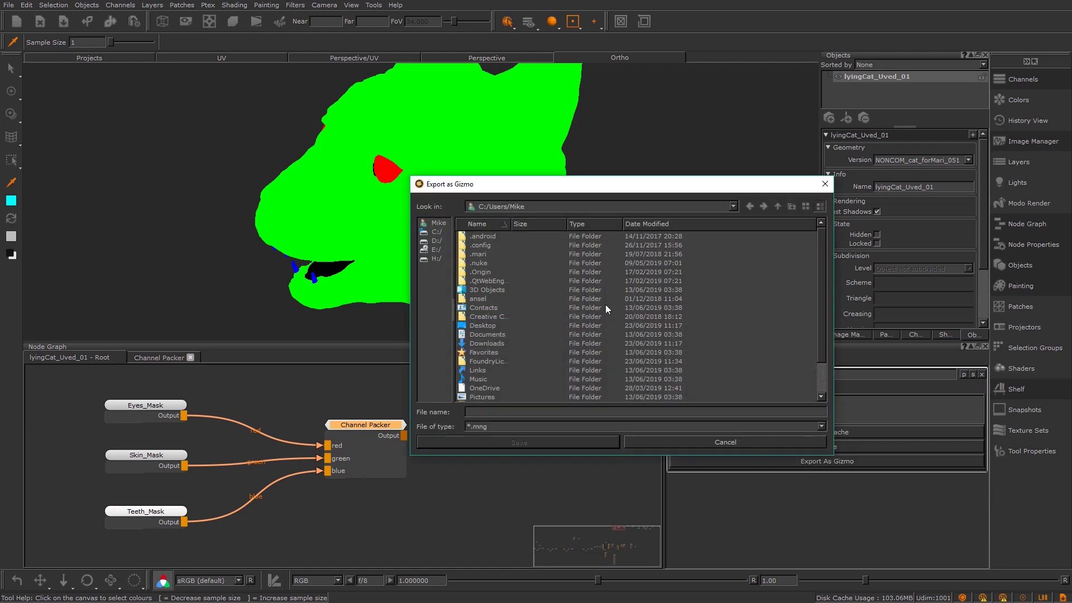
key(Escape)
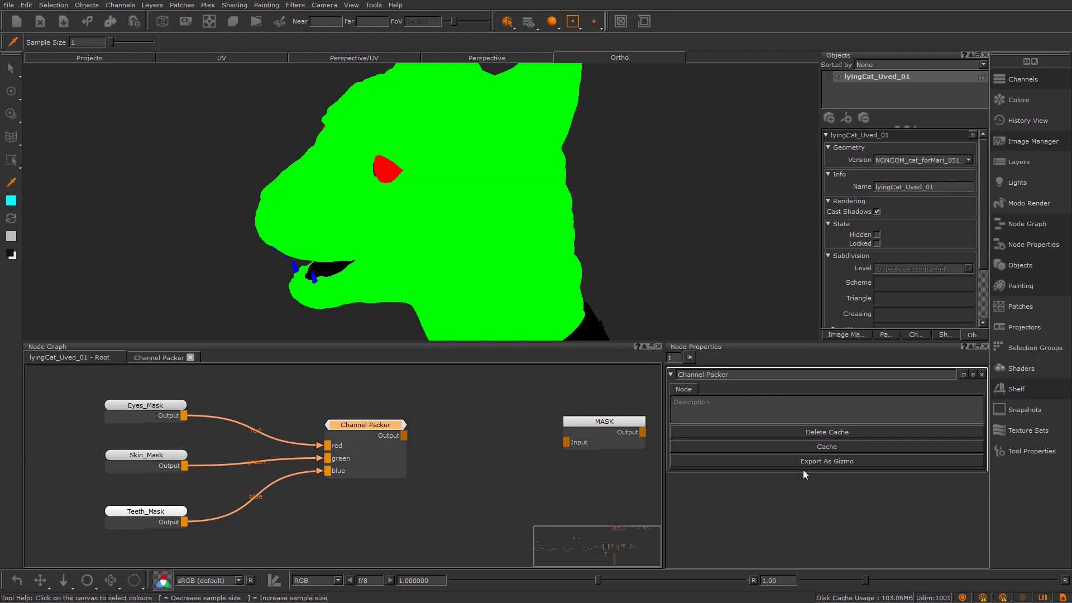
Export the Channel Packer node as a gizmo named Channel Packer.mng in the Documents/Mari/Gizmos folder.
click(814, 458)
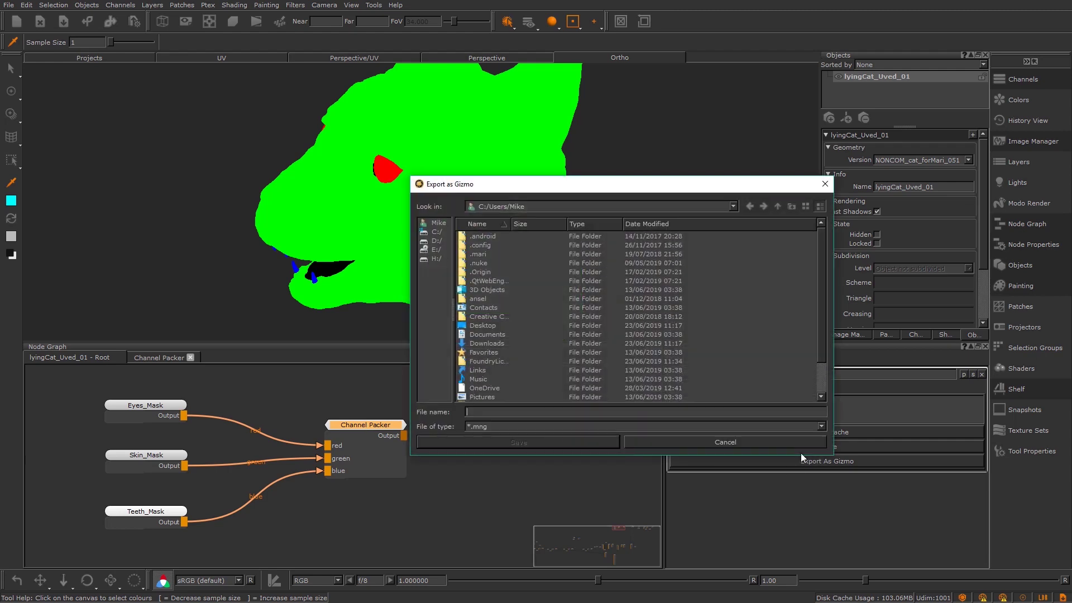
click(436, 232)
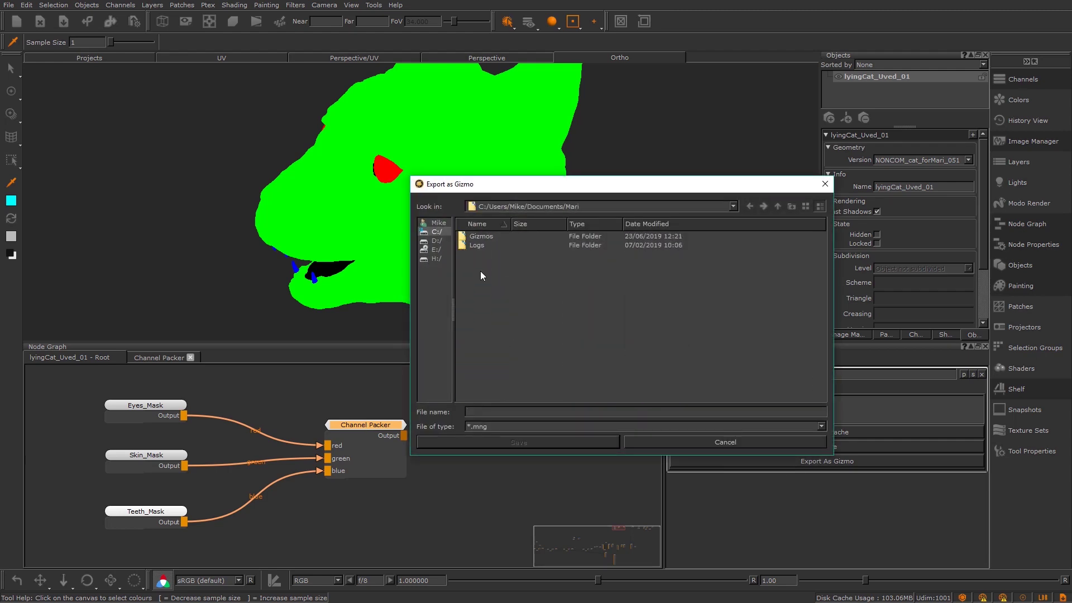
double_click(483, 236)
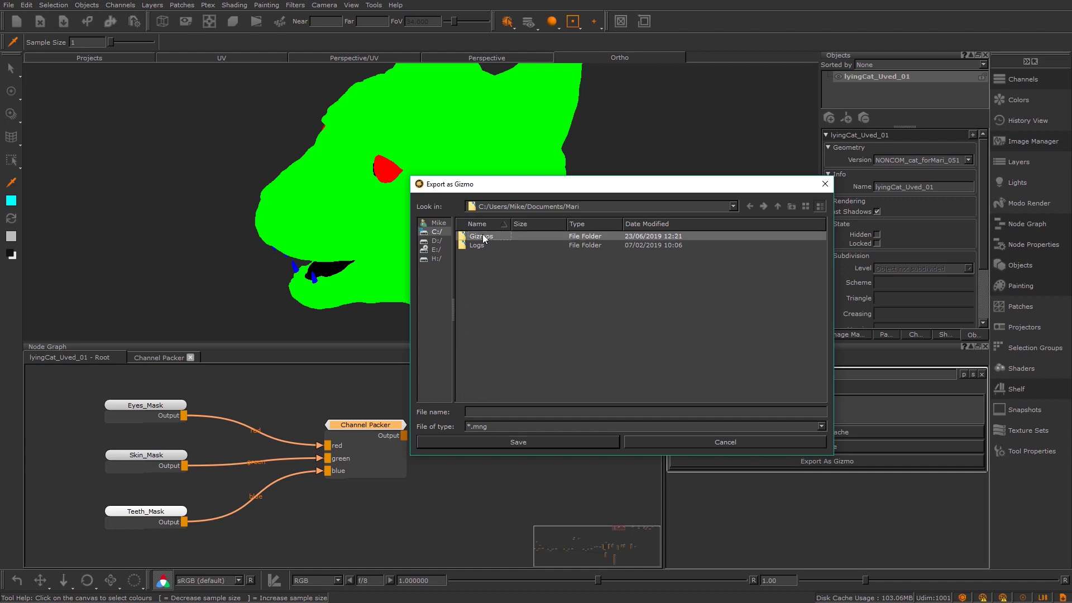
drag(512, 223, 582, 223)
click(520, 236)
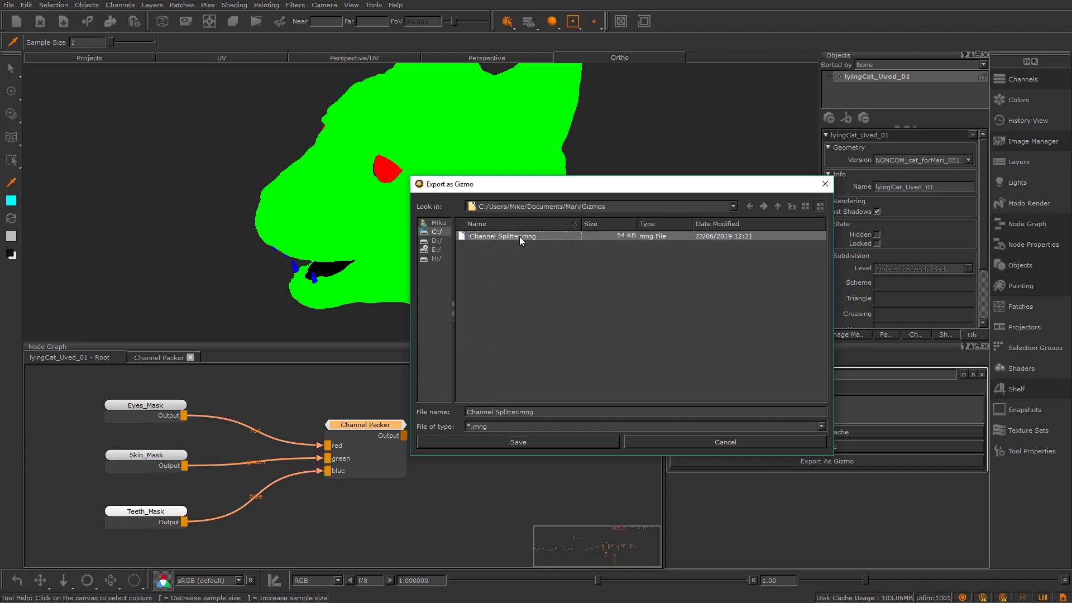
drag(495, 412, 516, 410)
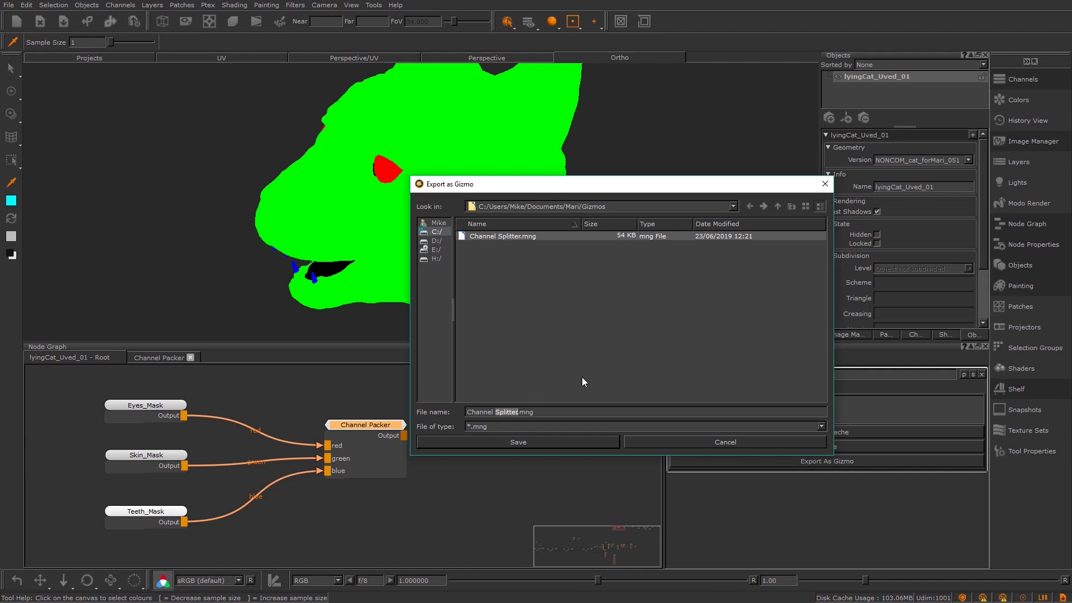
key(BackSpace)
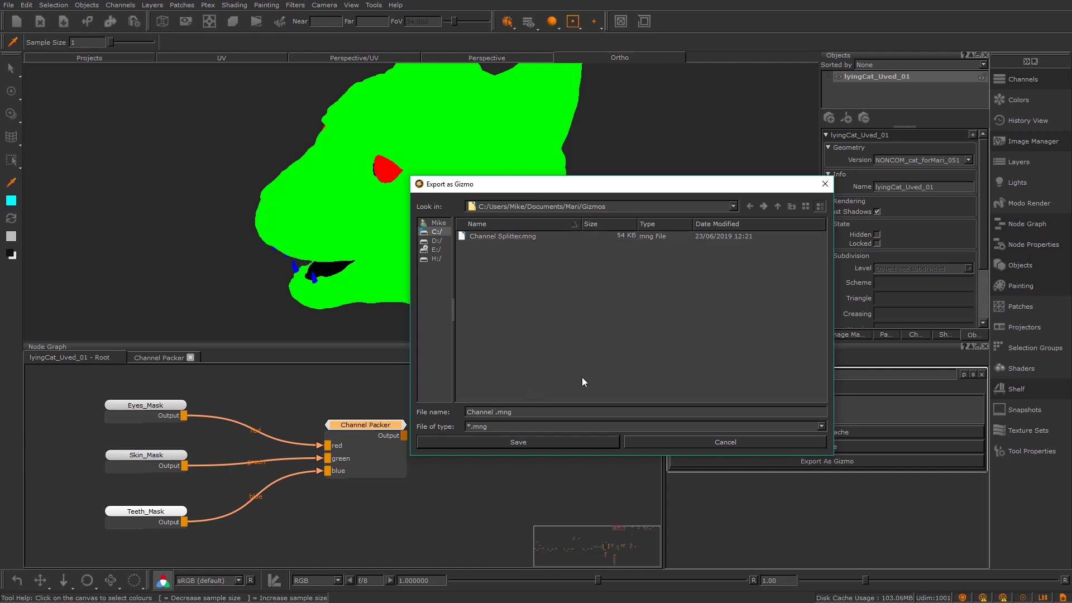
text(Packer)
key(Return)
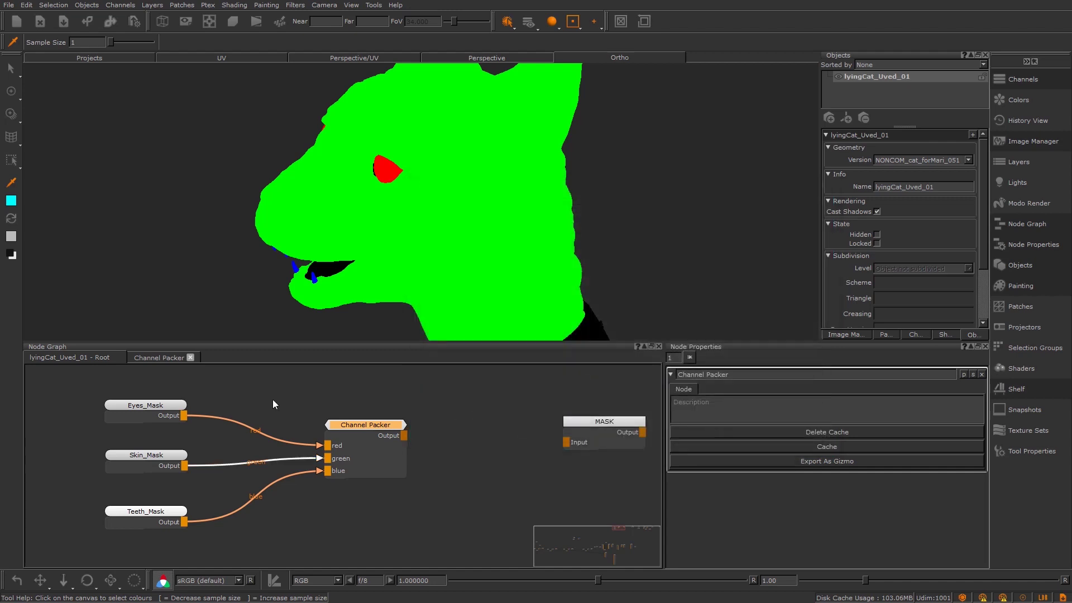
Add a Channel Splitter node below MASK and connect the Channel Packer output to its input.
click(503, 459)
key(Tab)
text(Channel)
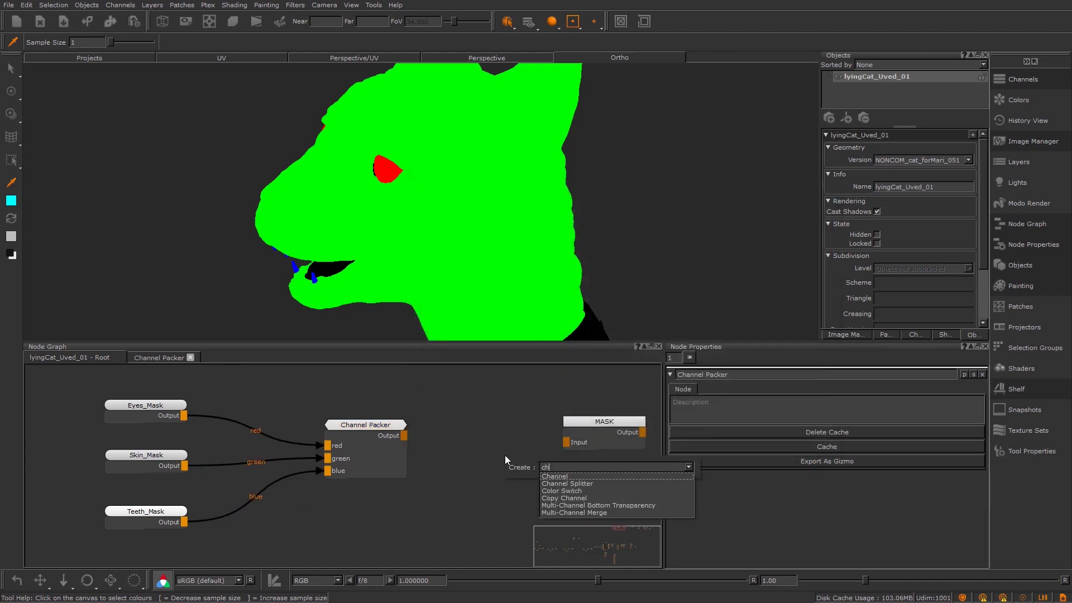
key(Down)
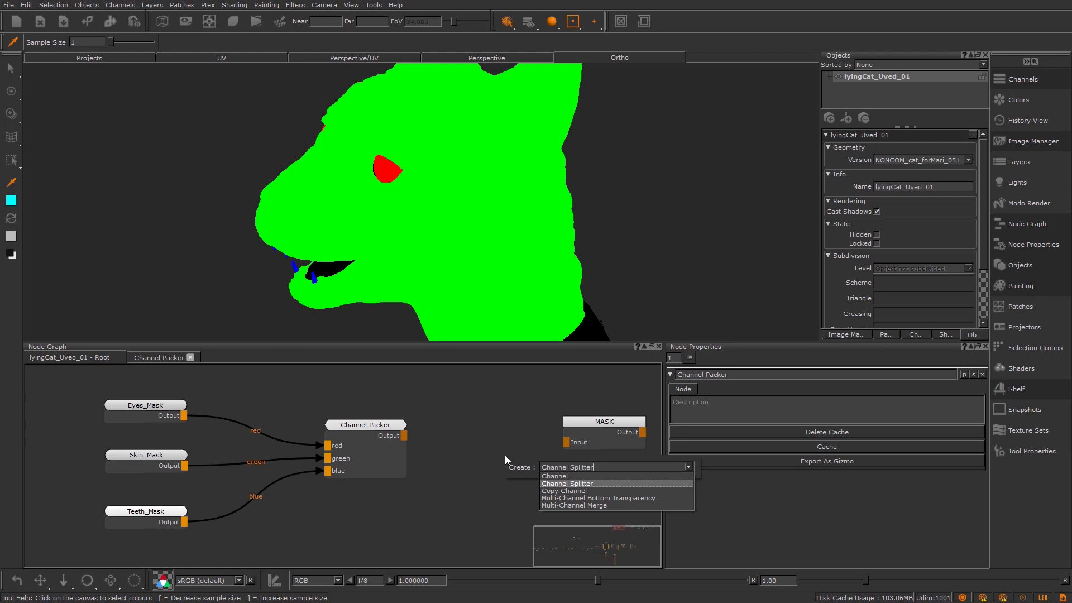
key(Return)
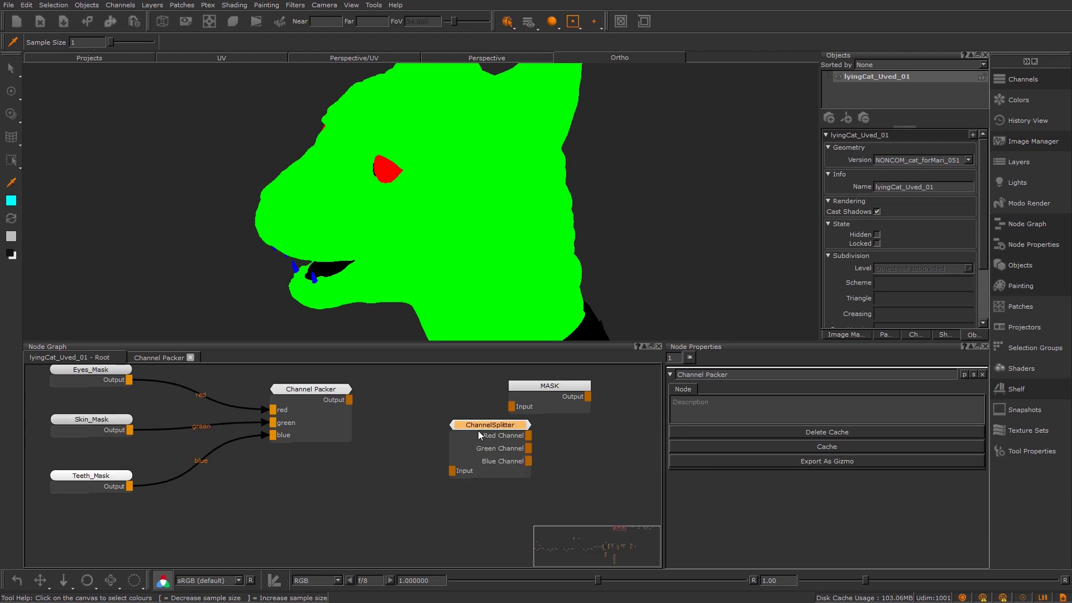
drag(478, 431, 515, 447)
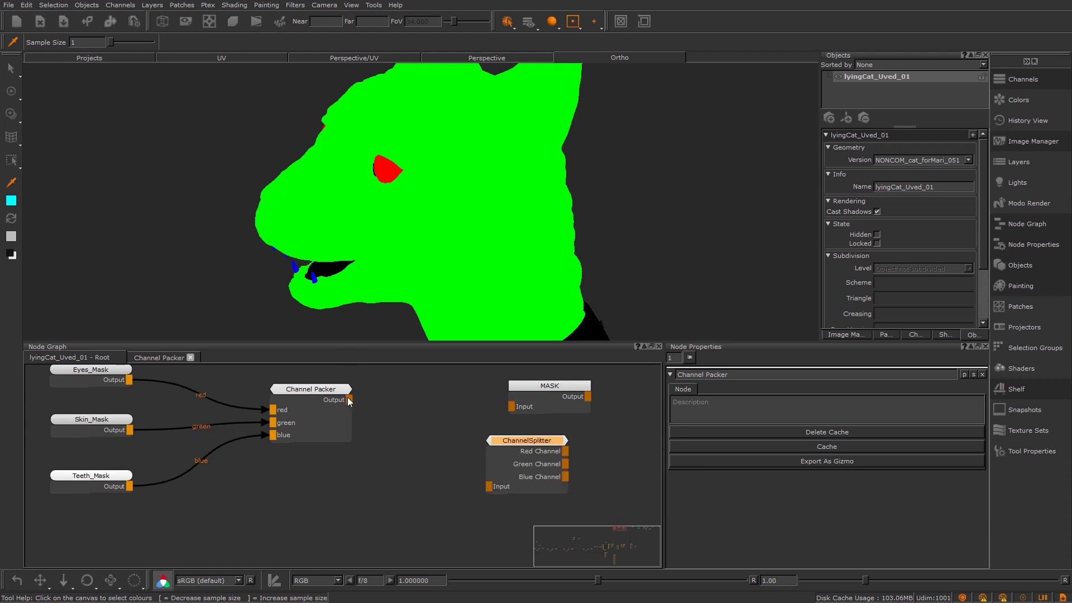
mouse_move(349, 401)
mouse_down()
mouse_move(439, 444)
mouse_move(497, 494)
mouse_move(454, 470)
mouse_move(495, 490)
mouse_up()
drag(416, 447, 497, 488)
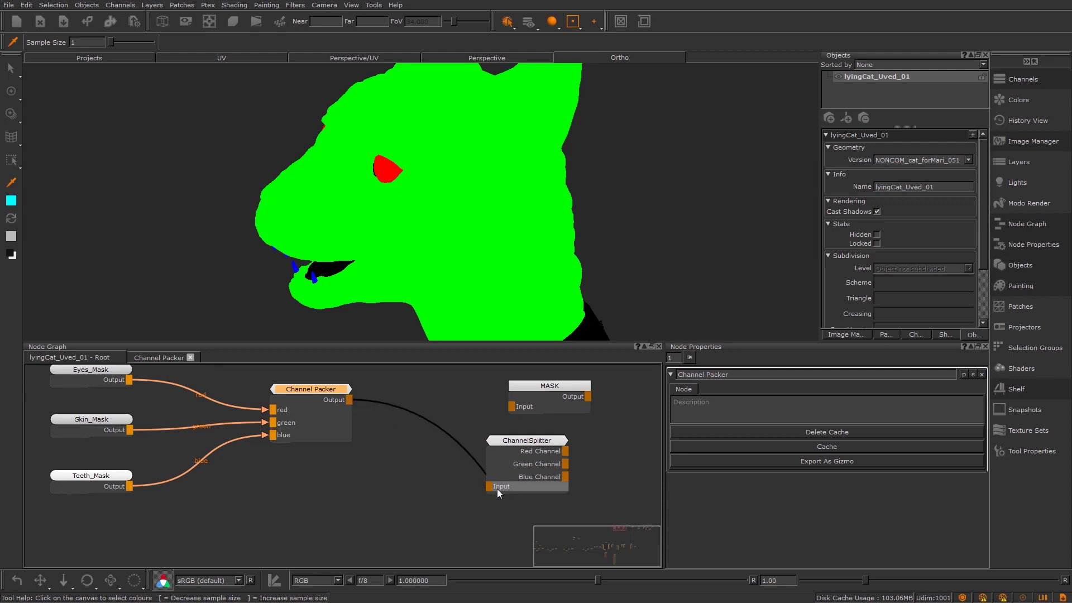
drag(502, 443, 450, 444)
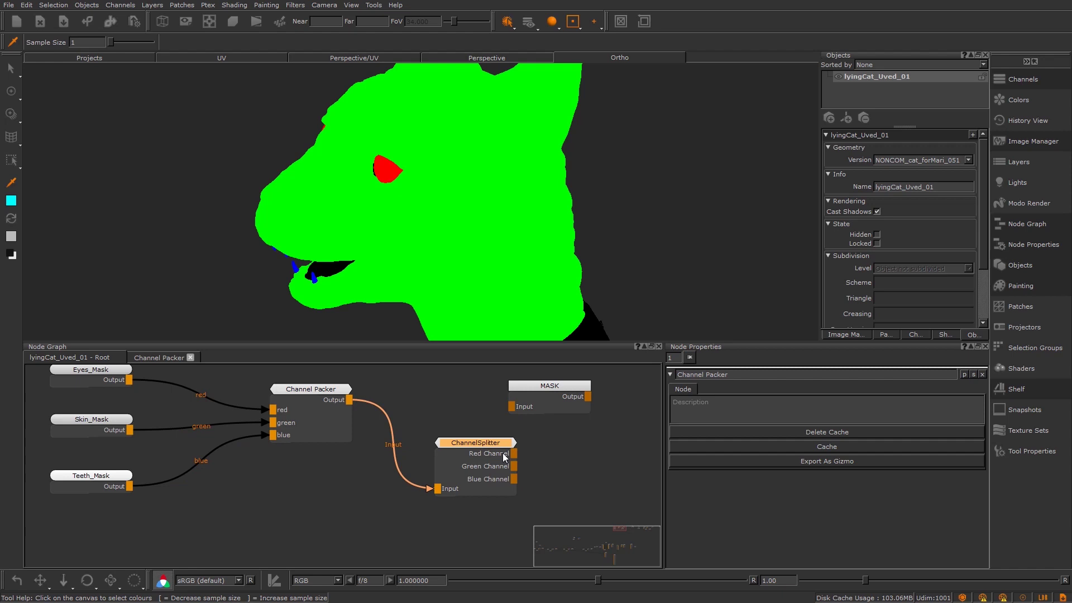
View the ChannelSplitter's Red, Green and Blue Channel outputs one after another on the cat.
click(511, 454)
click(551, 460)
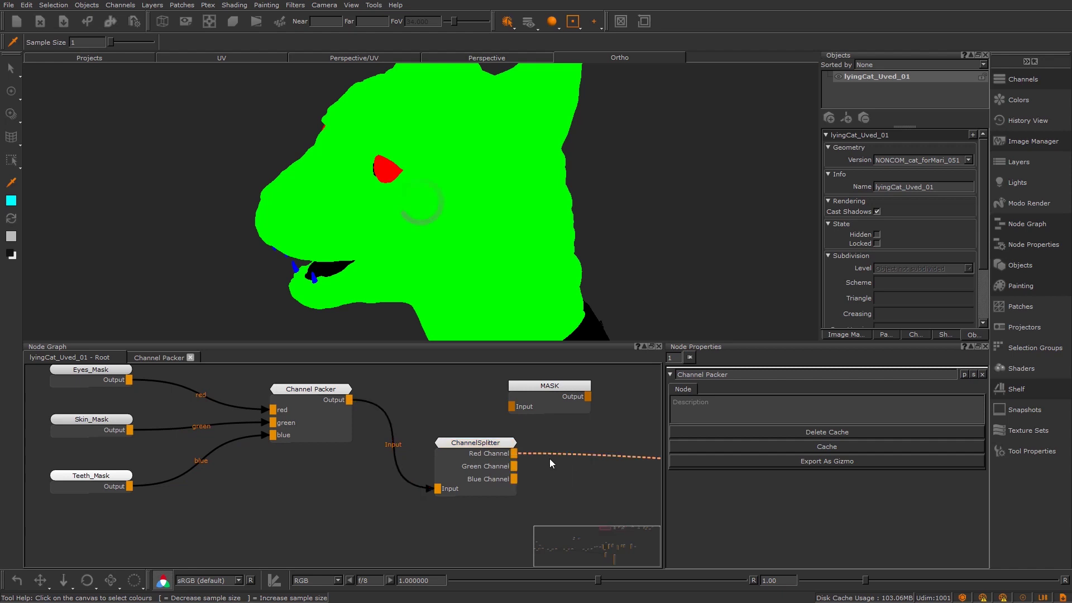
middle_drag(166, 393, 179, 397)
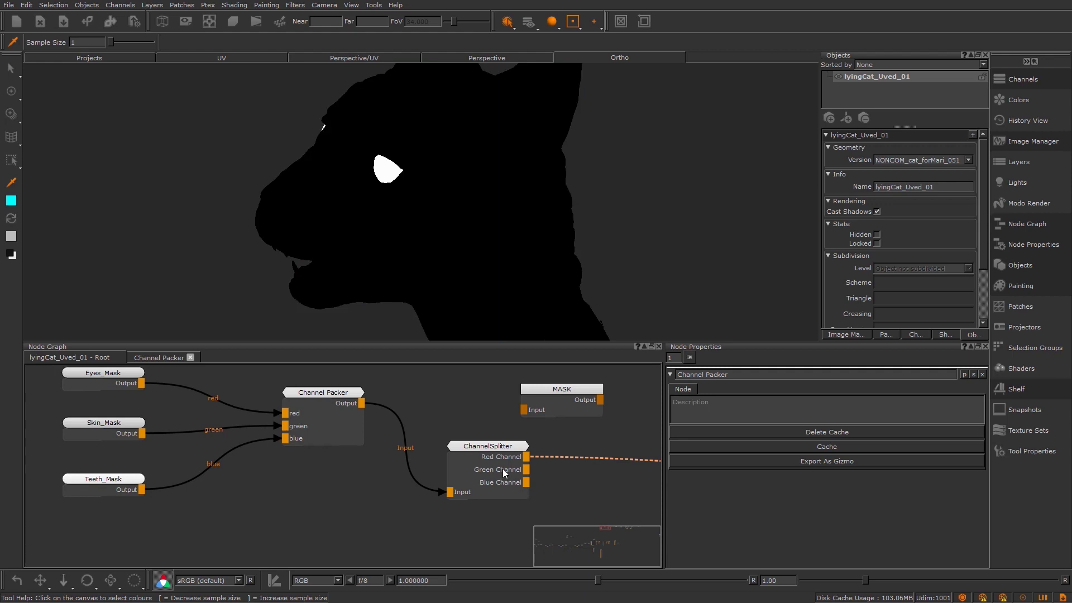
click(520, 471)
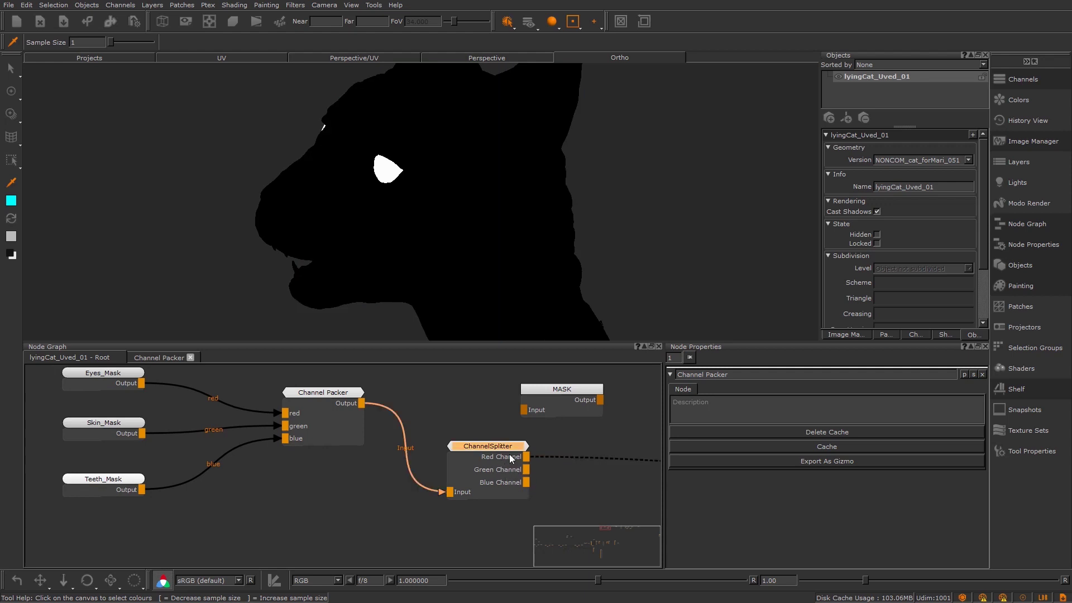
key(2)
click(537, 471)
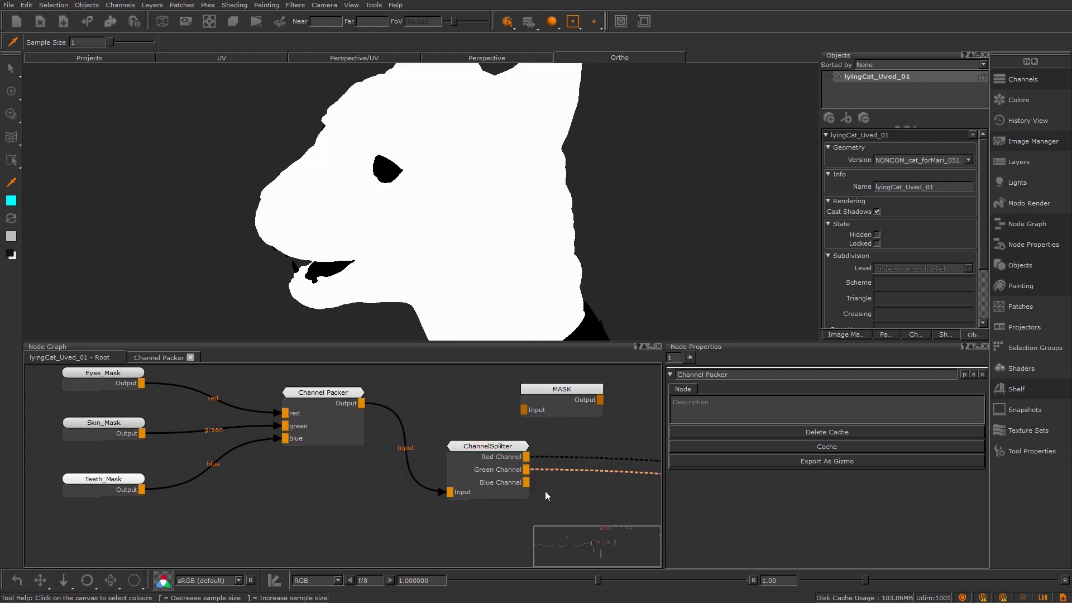
click(491, 462)
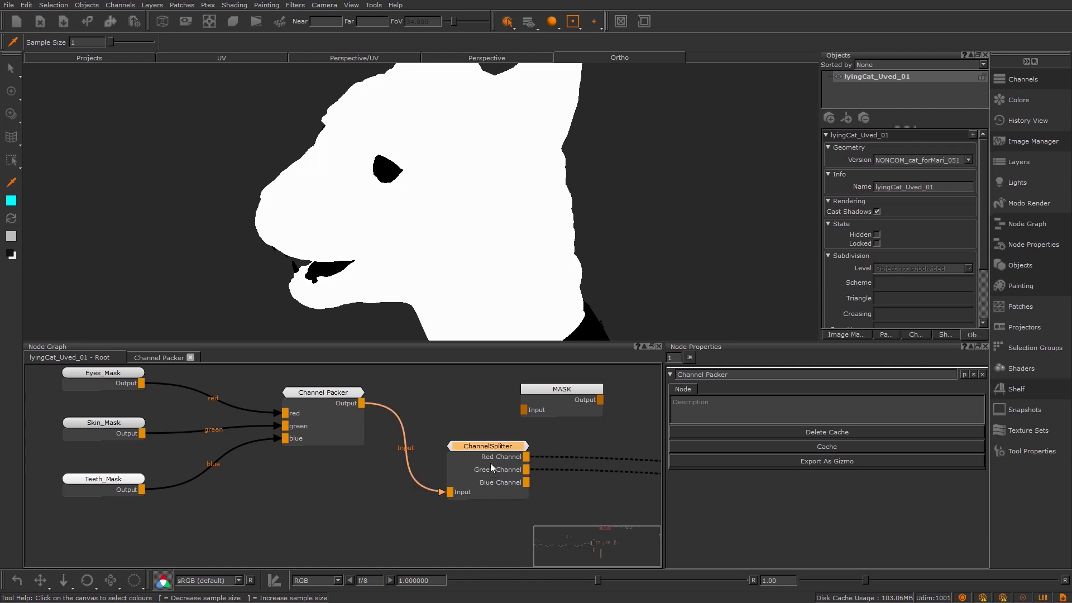
key(3)
click(519, 483)
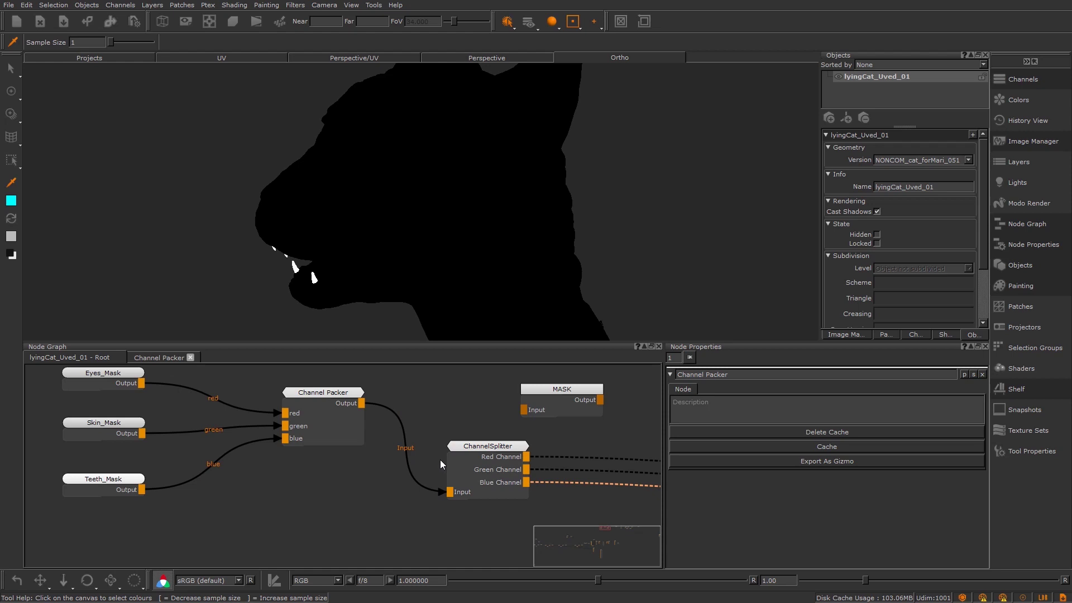
Move the ChannelSplitter node further from the Channel Packer and connect the Channel Packer output to the MASK input.
drag(478, 457, 545, 475)
drag(363, 403, 556, 396)
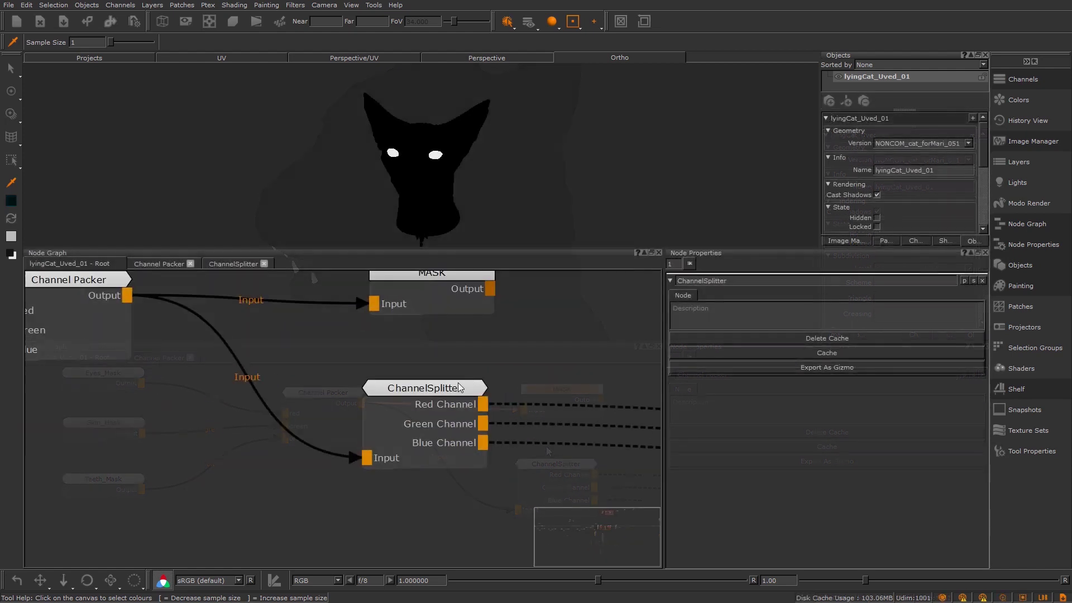
Look inside the ChannelSplitter group and view its Input and the Color Switch - Red, Green and Blue nodes in turn.
scroll(379, 342, down, 2)
click(232, 264)
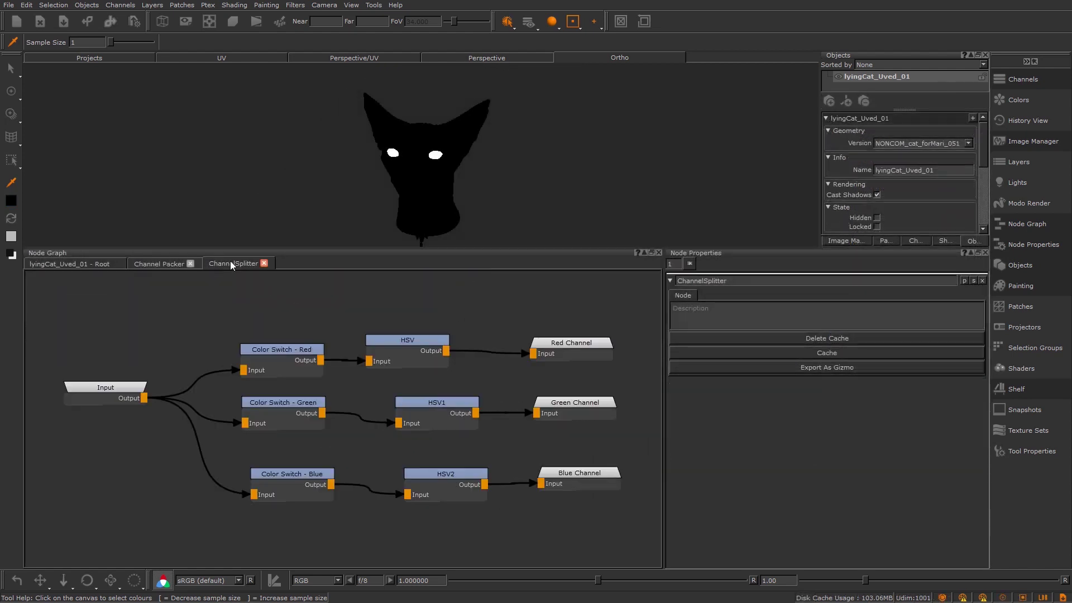
drag(282, 350, 294, 347)
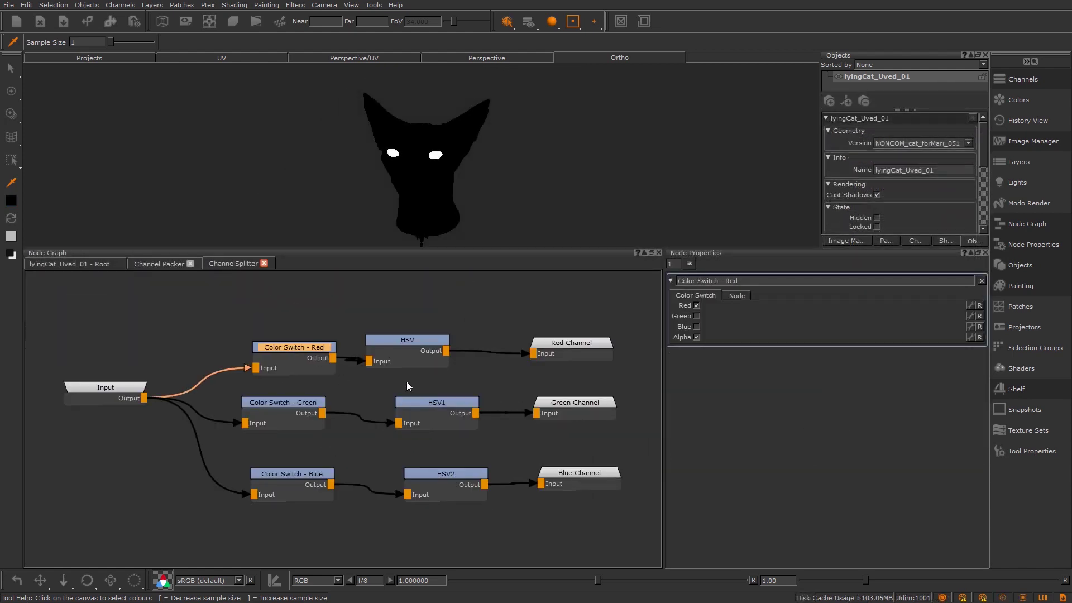
click(108, 394)
key(1)
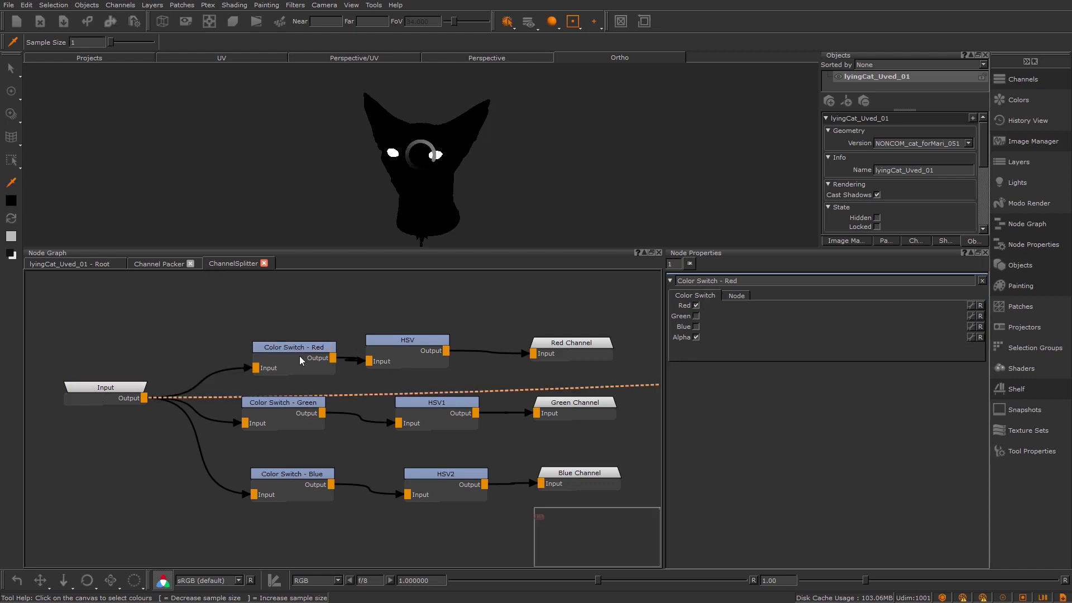
click(299, 356)
key(1)
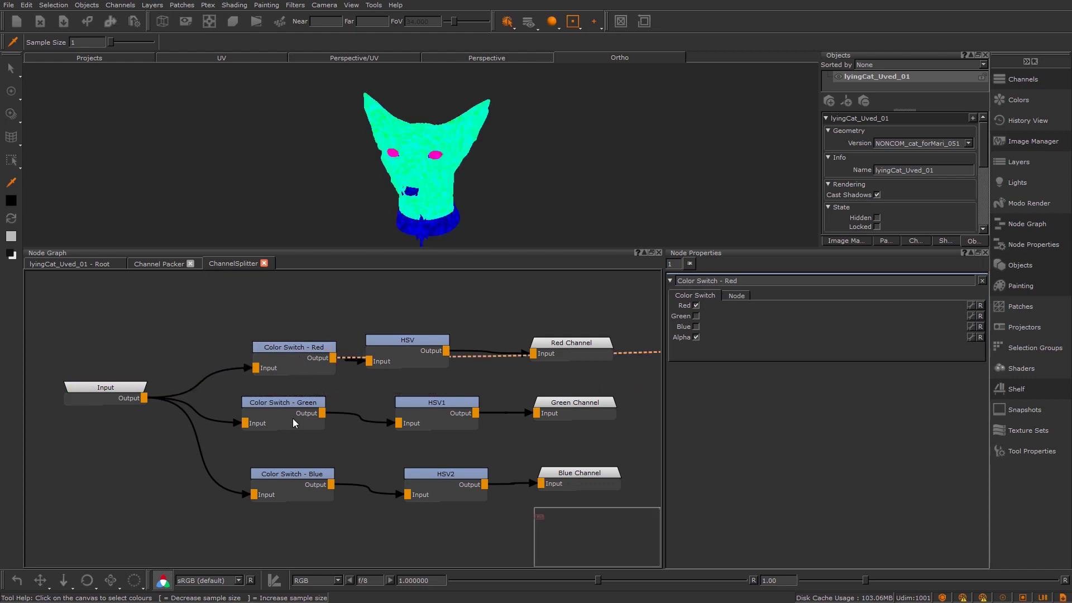
click(292, 418)
key(1)
click(298, 481)
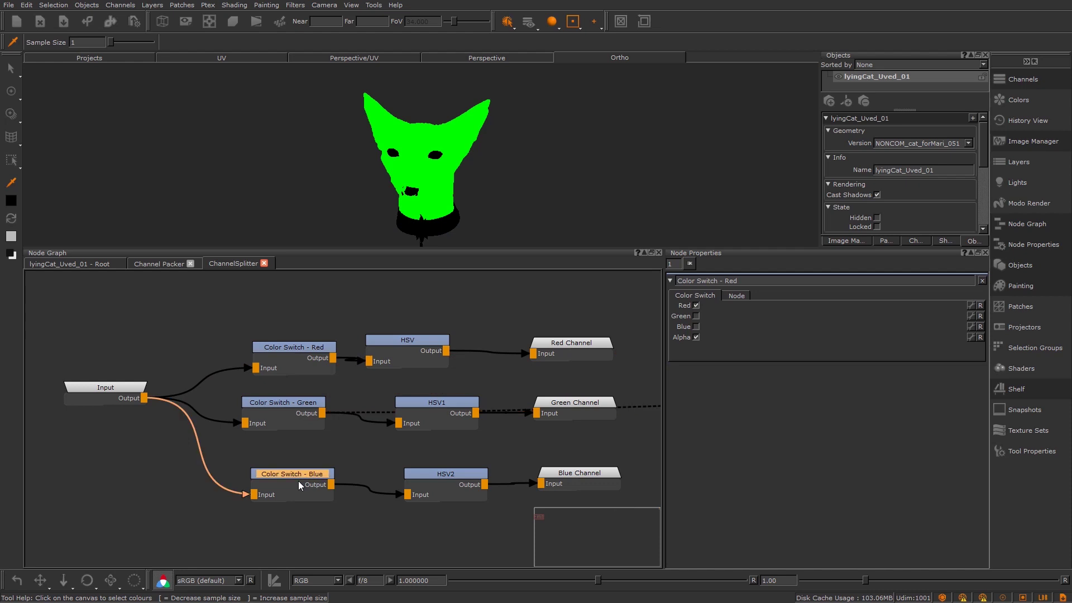
key(v)
View the HSV, HSV1 and HSV2 nodes in turn to examine each desaturated channel on the cat.
click(413, 353)
key(v)
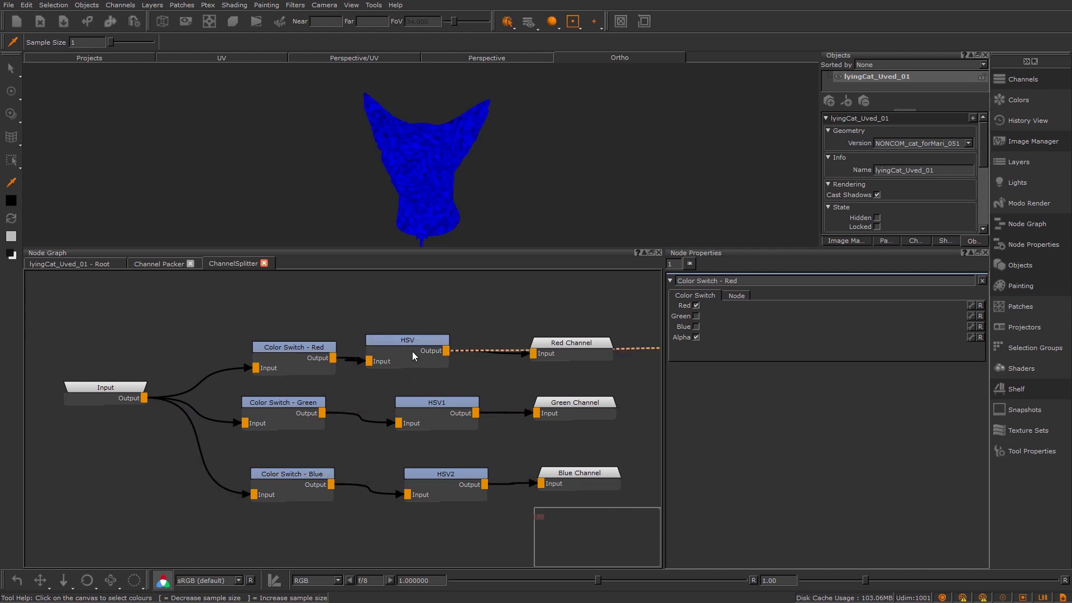
scroll(423, 171, up, 5)
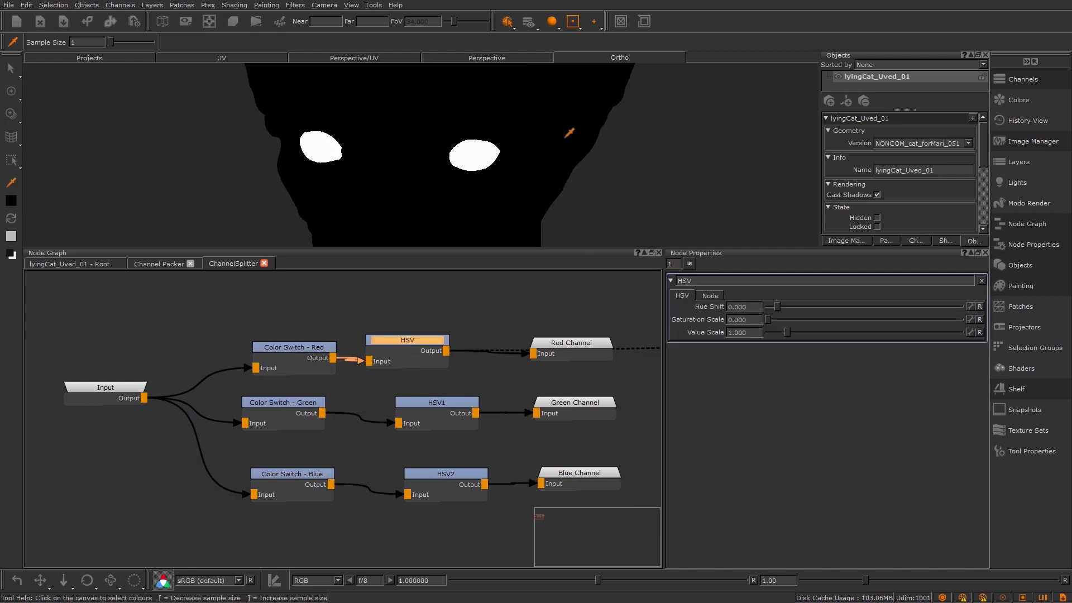
click(580, 344)
click(432, 418)
key(v)
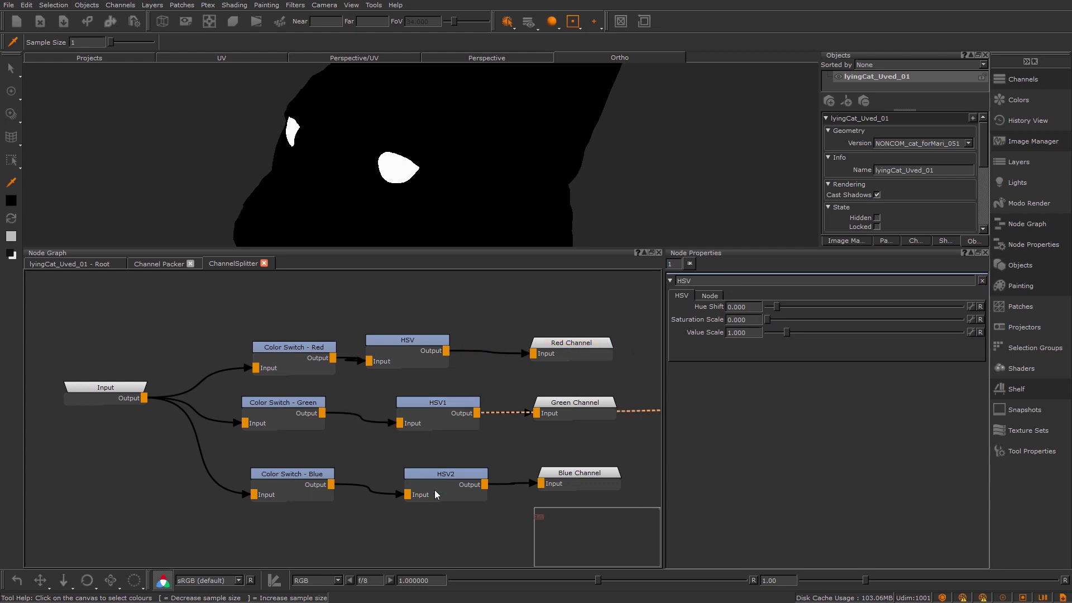
click(436, 492)
key(v)
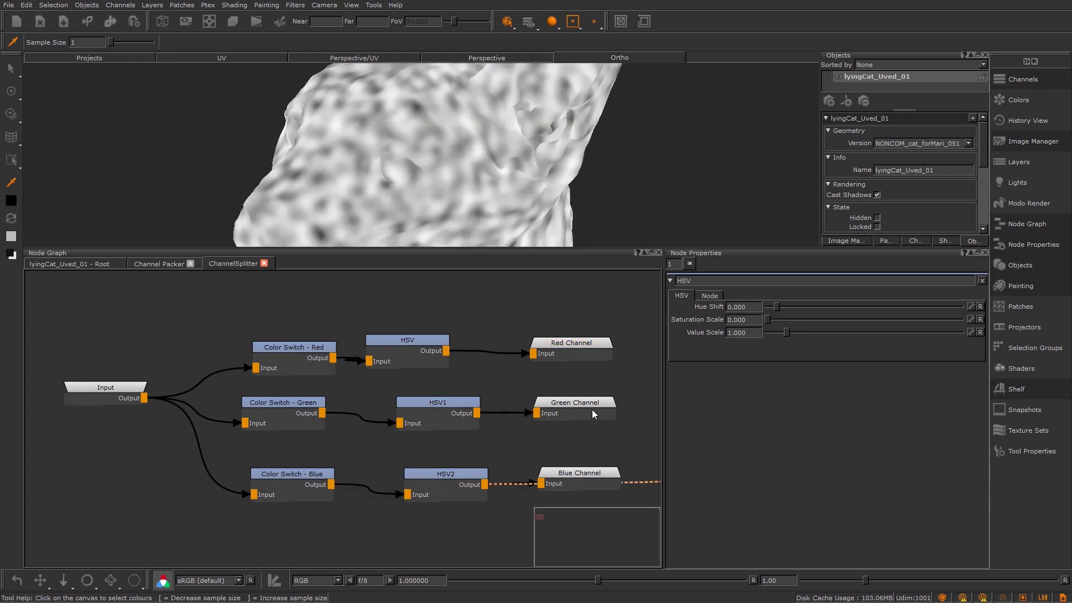
Reopen the ChannelSplitter group from its node in the root graph and shift its Blue Channel output node slightly towards HSV2.
click(75, 265)
middle_drag(246, 370, 509, 456)
scroll(375, 422, down, 4)
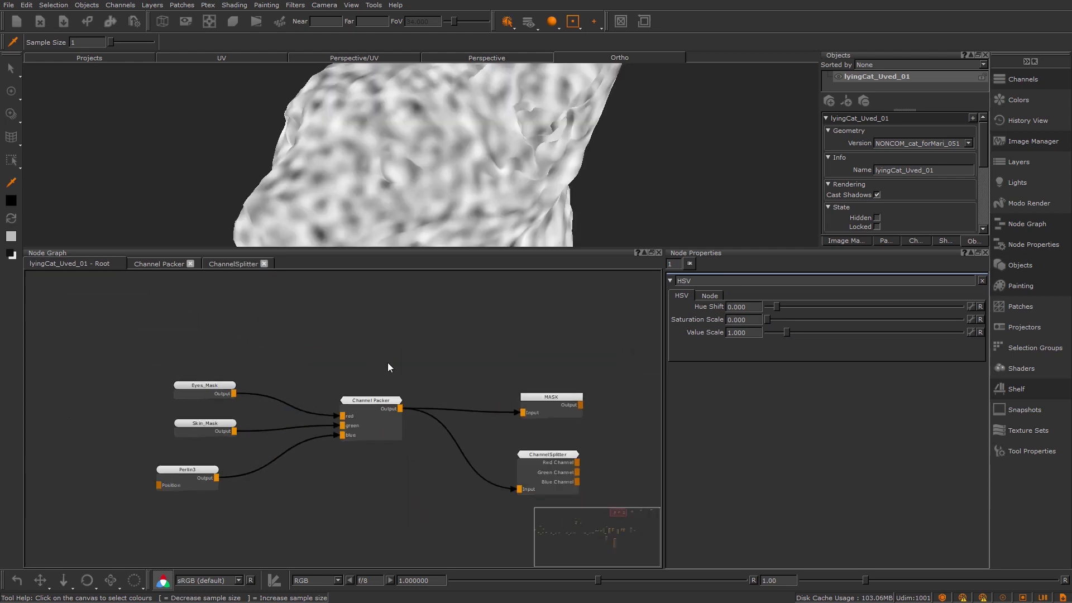
middle_drag(388, 364, 366, 340)
middle_drag(520, 441, 425, 421)
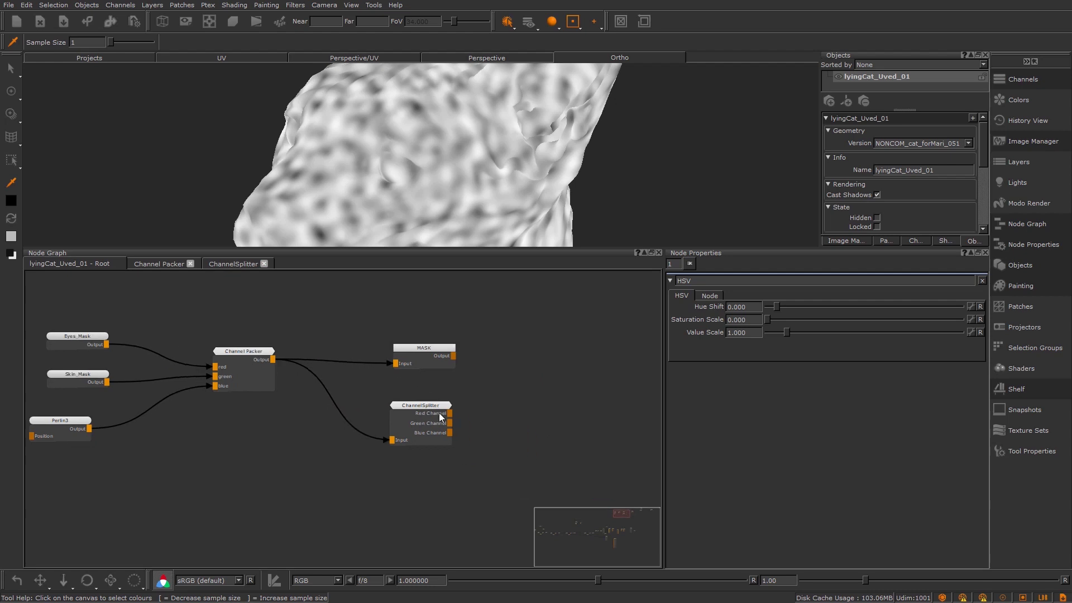
scroll(487, 396, up, 4)
double_click(486, 396)
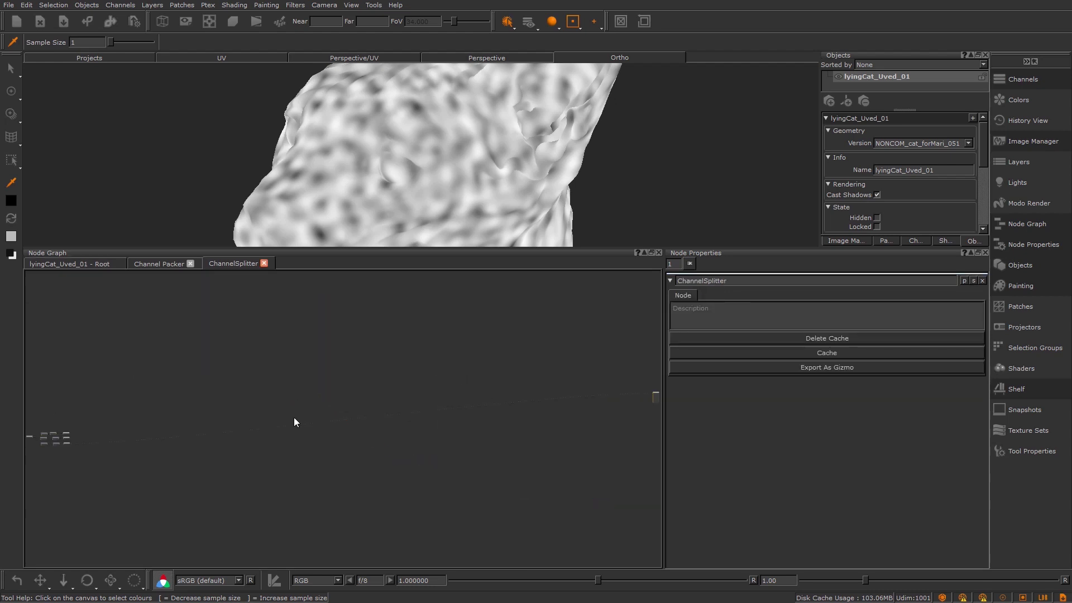
middle_drag(84, 426, 360, 403)
scroll(422, 382, up, 6)
scroll(421, 378, up, 3)
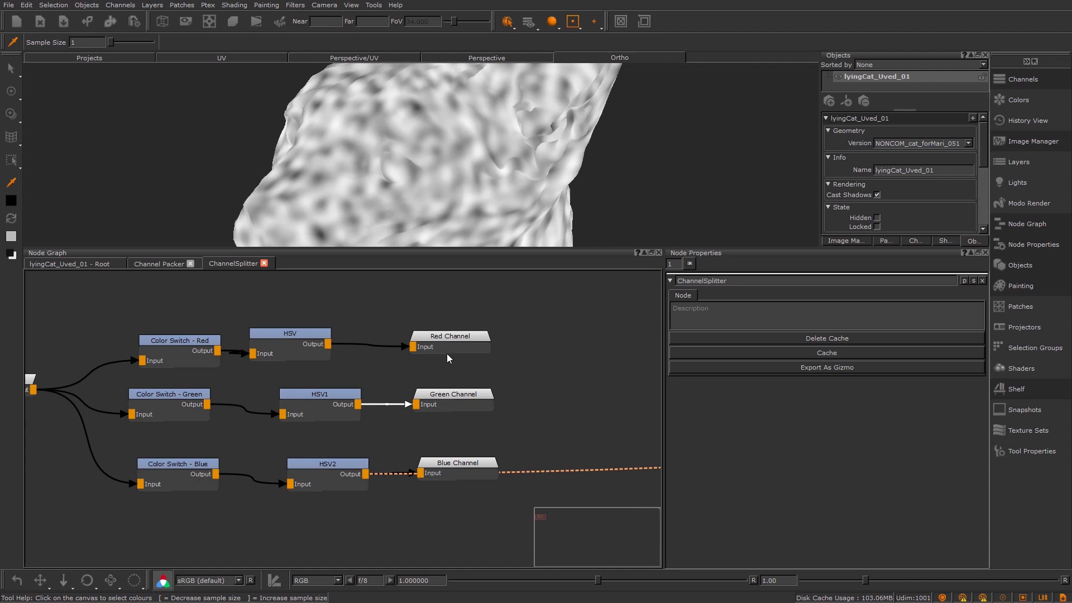
drag(463, 474, 450, 474)
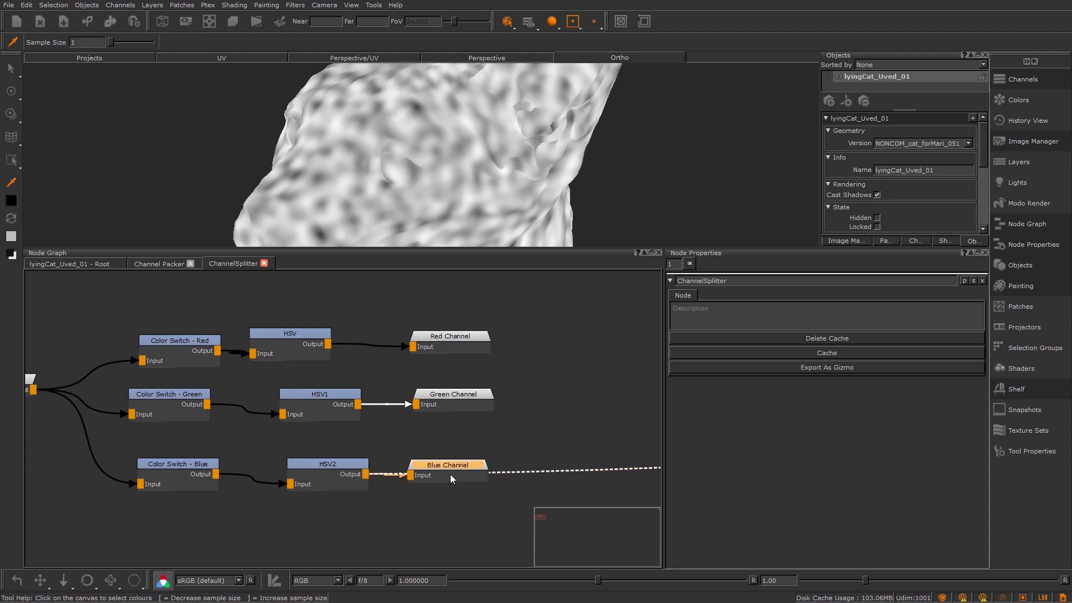
click(439, 359)
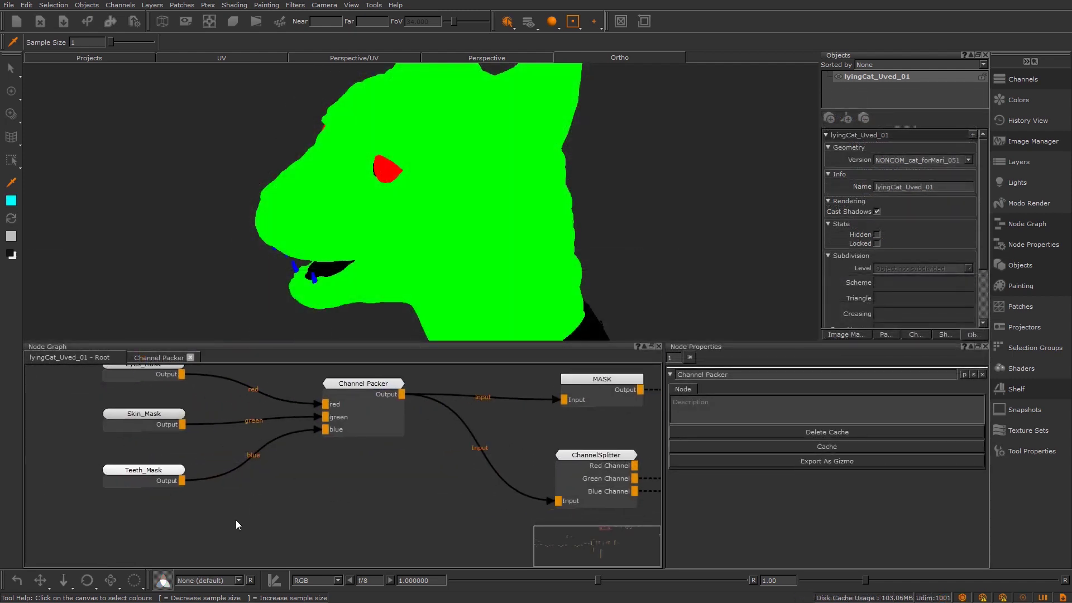
Add a Perlin node in place of Teeth_Mask and connect its output to the Channel Packer's blue input.
key(Tab)
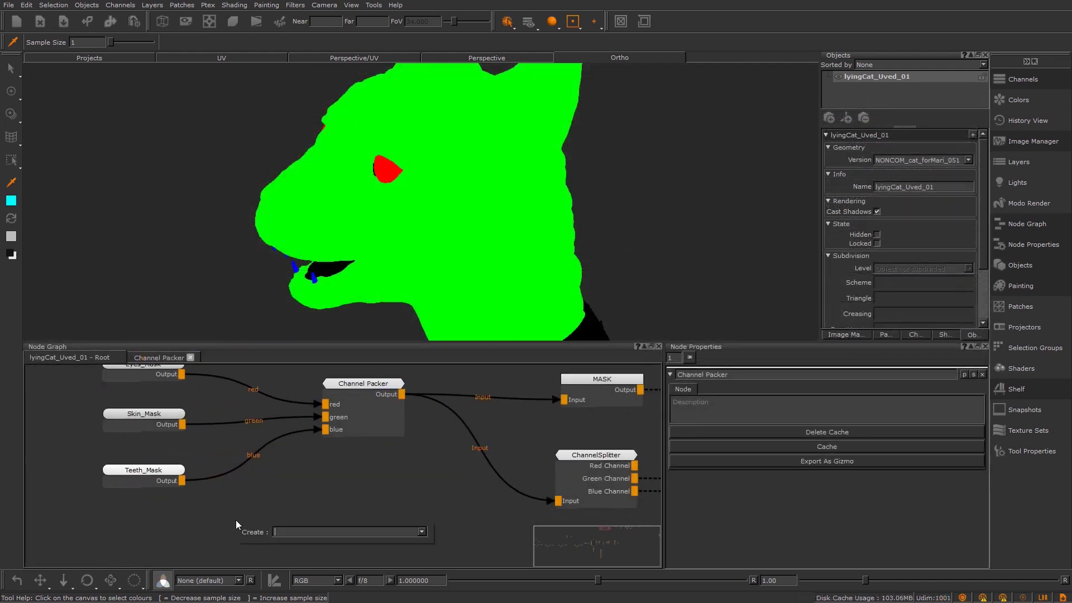
text(per)
key(Return)
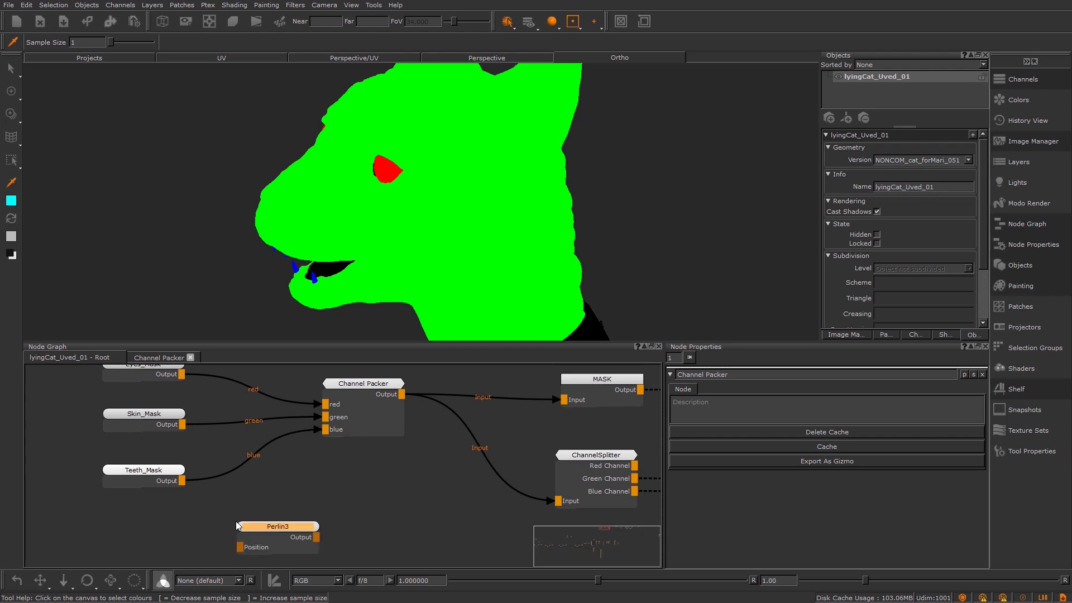
drag(251, 537, 213, 502)
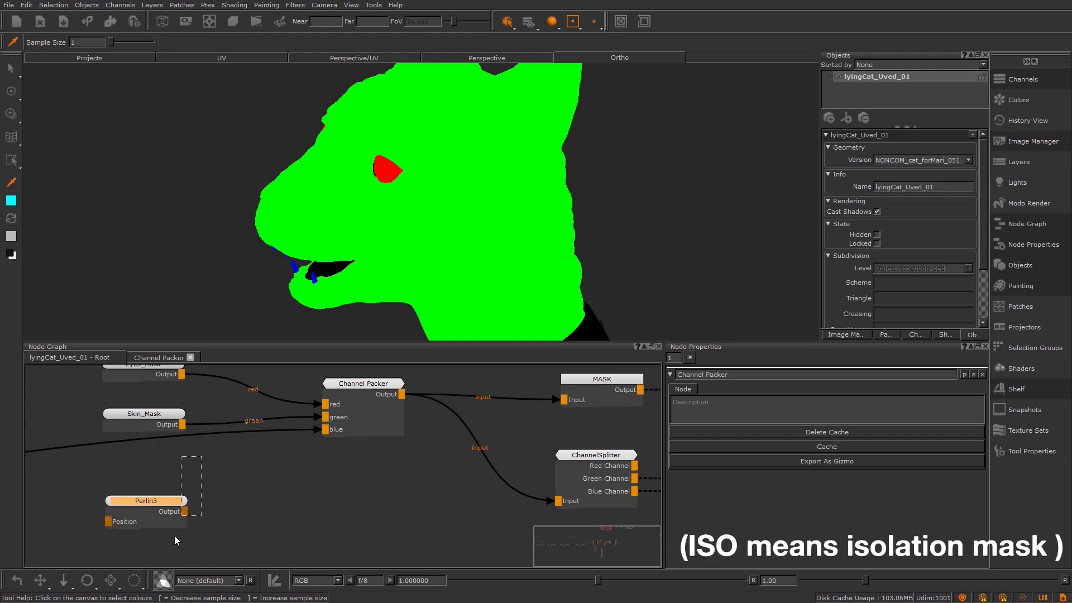
right_click(181, 517)
drag(158, 502, 337, 431)
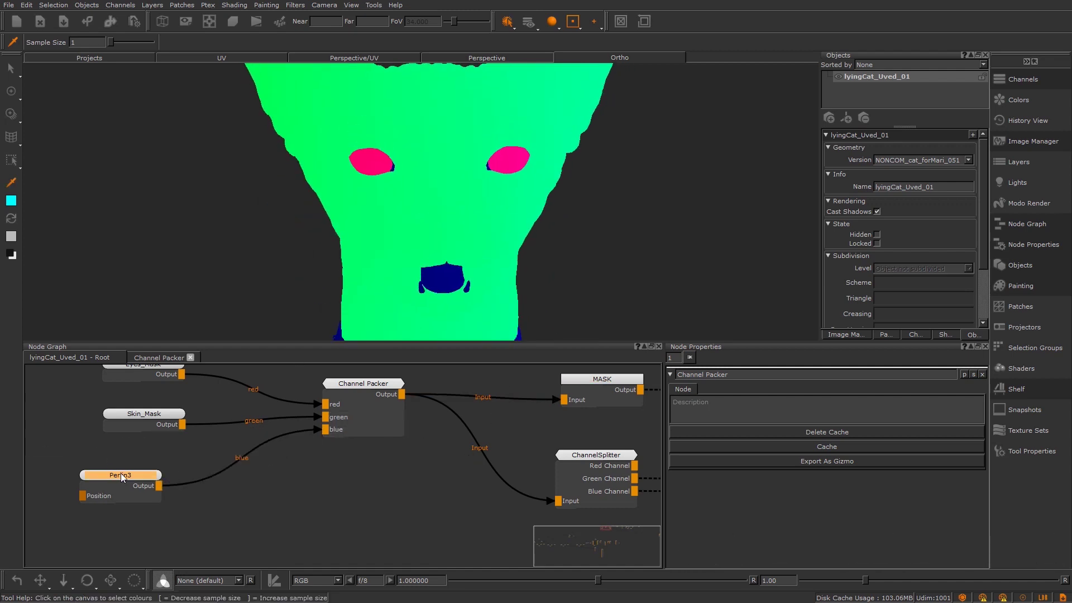
Set the new Perlin node's size to 0.121 and inspect the packed noise around the cat's eyes.
double_click(122, 477)
drag(799, 400, 752, 401)
scroll(472, 204, up, 5)
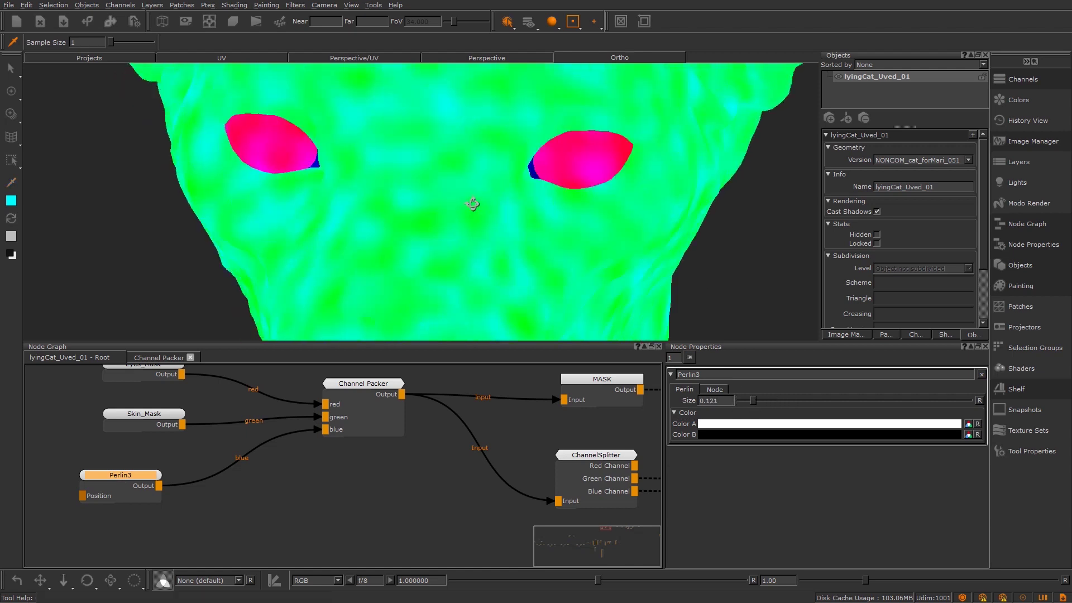
alt+drag(472, 204, 238, 268)
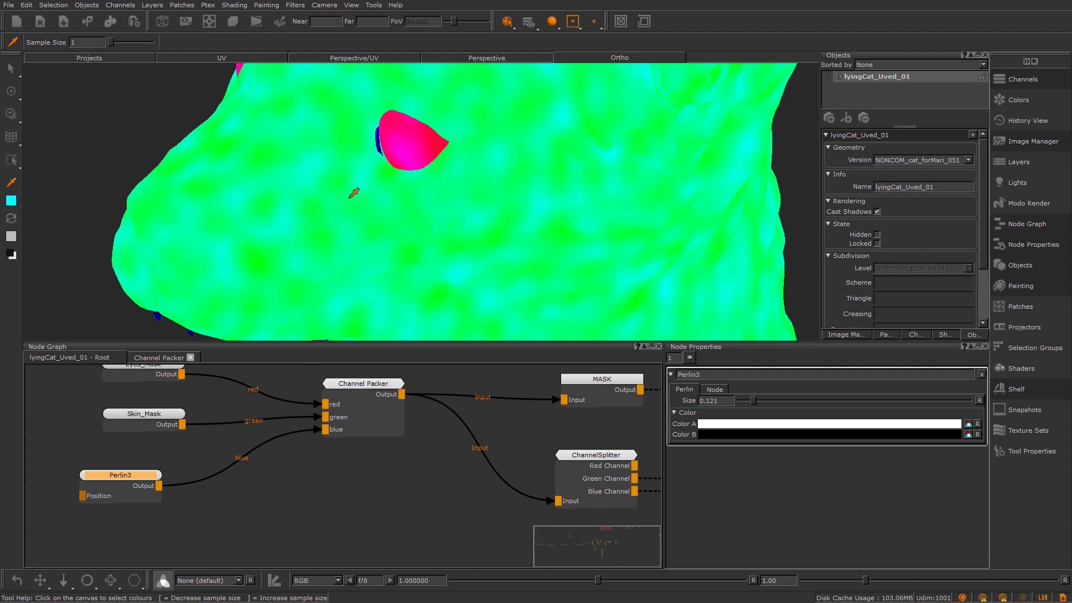
alt+drag(438, 138, 402, 215)
alt+right_drag(403, 216, 417, 249)
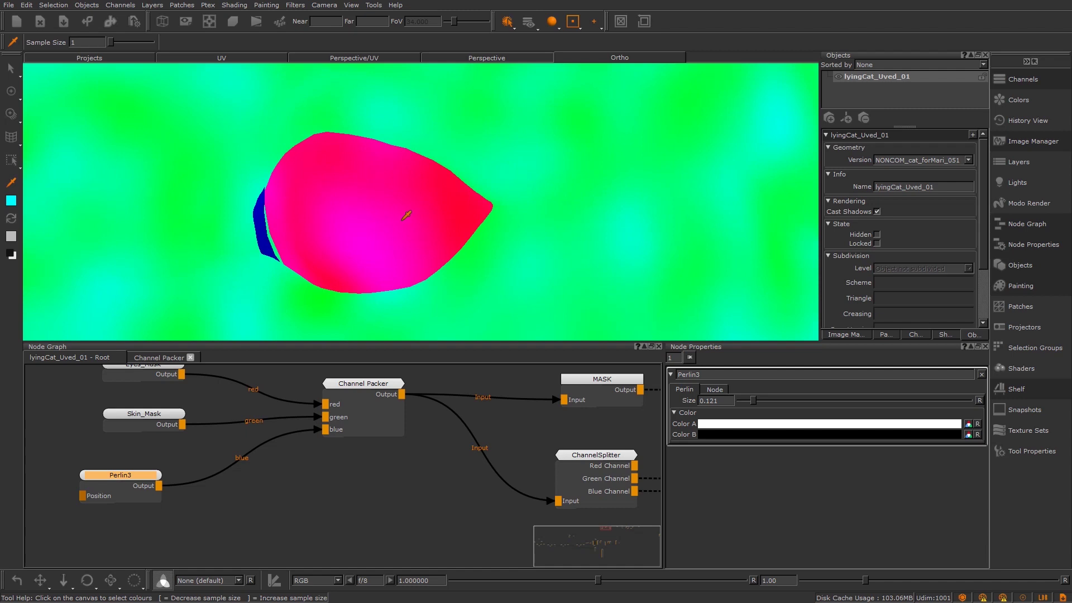
alt+right_drag(443, 256, 362, 170)
alt+drag(361, 170, 533, 200)
alt+right_drag(533, 200, 504, 169)
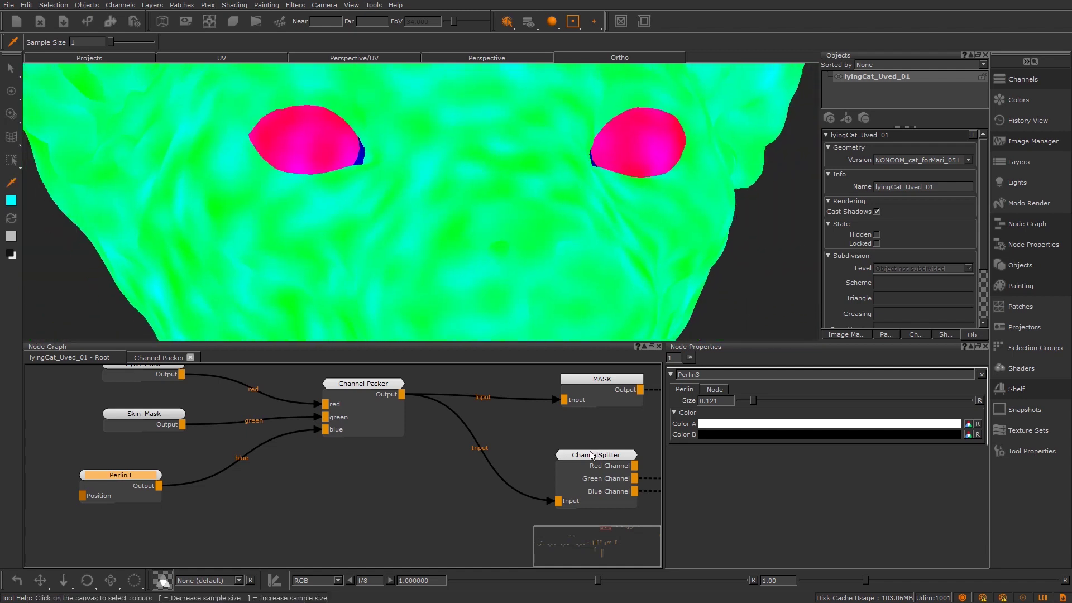
View the ChannelSplitter's Blue, Green and Red Channel outputs in turn on the cat.
middle_drag(569, 443, 494, 441)
click(527, 455)
key(1)
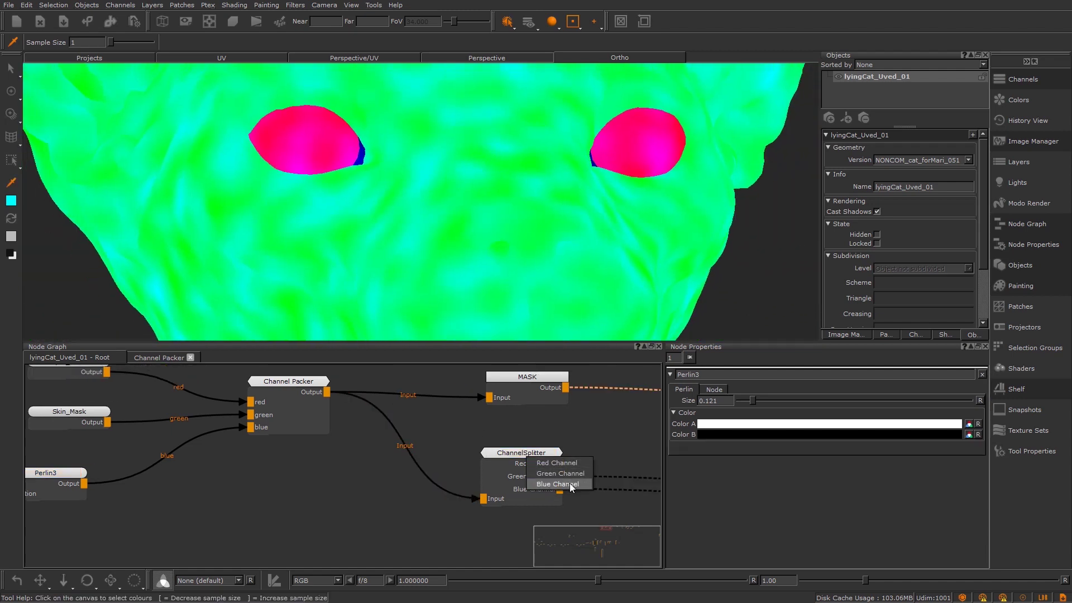
click(559, 484)
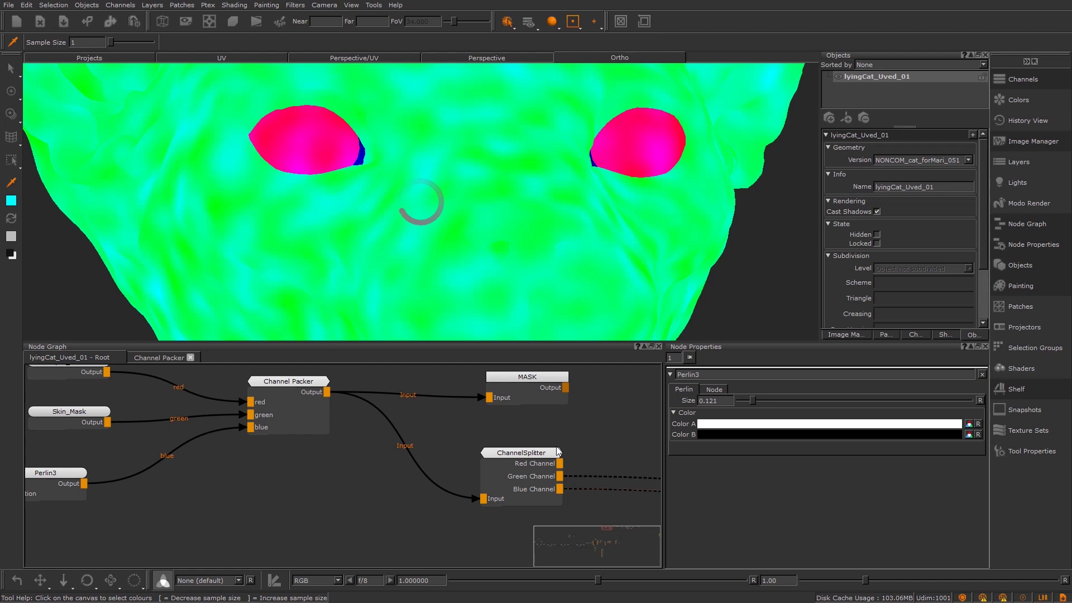
middle_drag(591, 211, 380, 209)
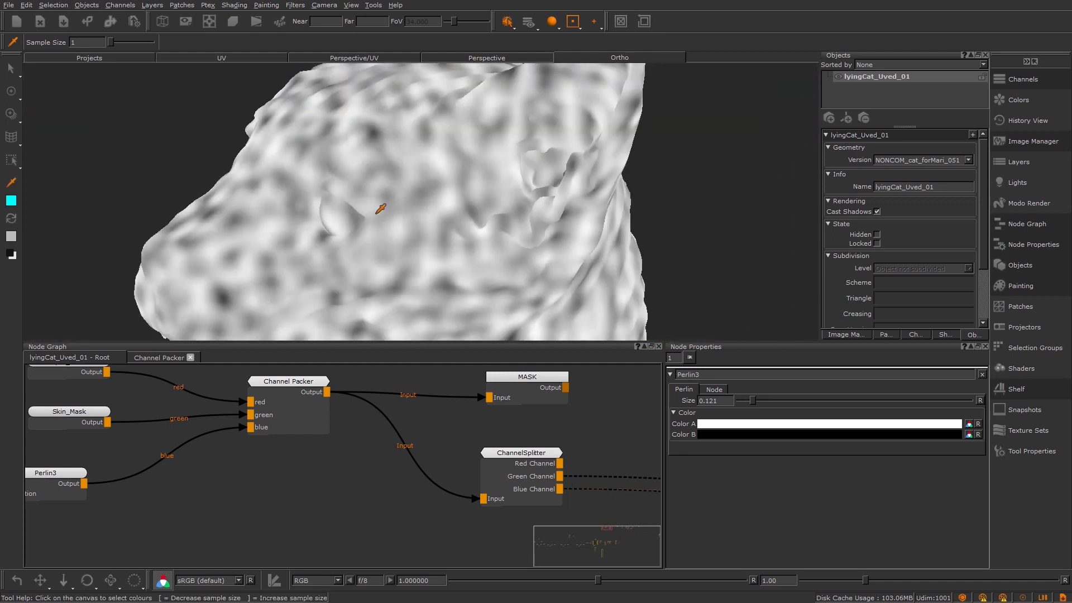
click(527, 453)
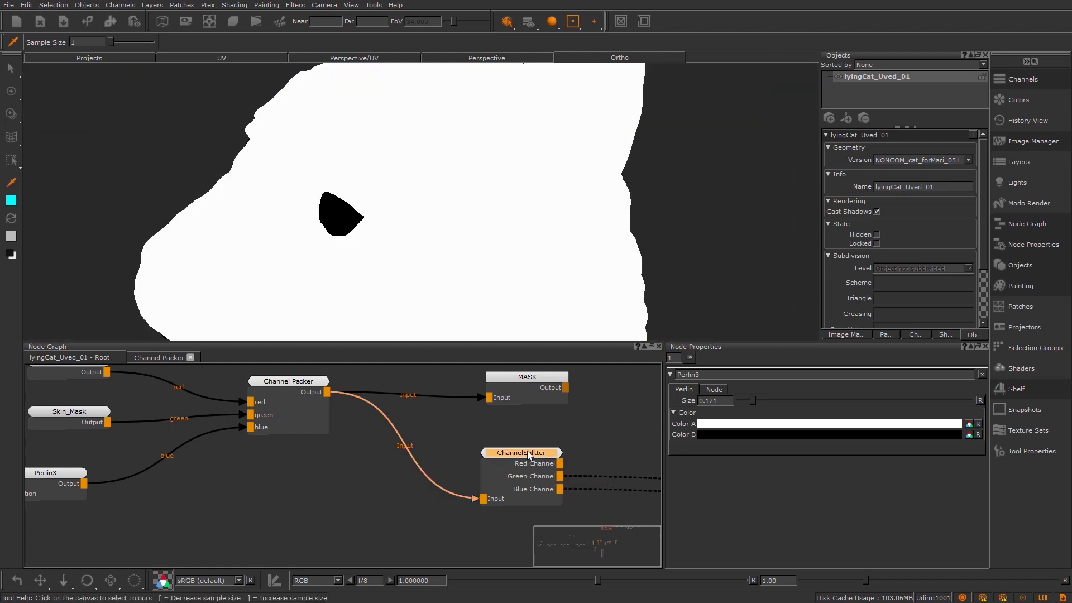
key(1)
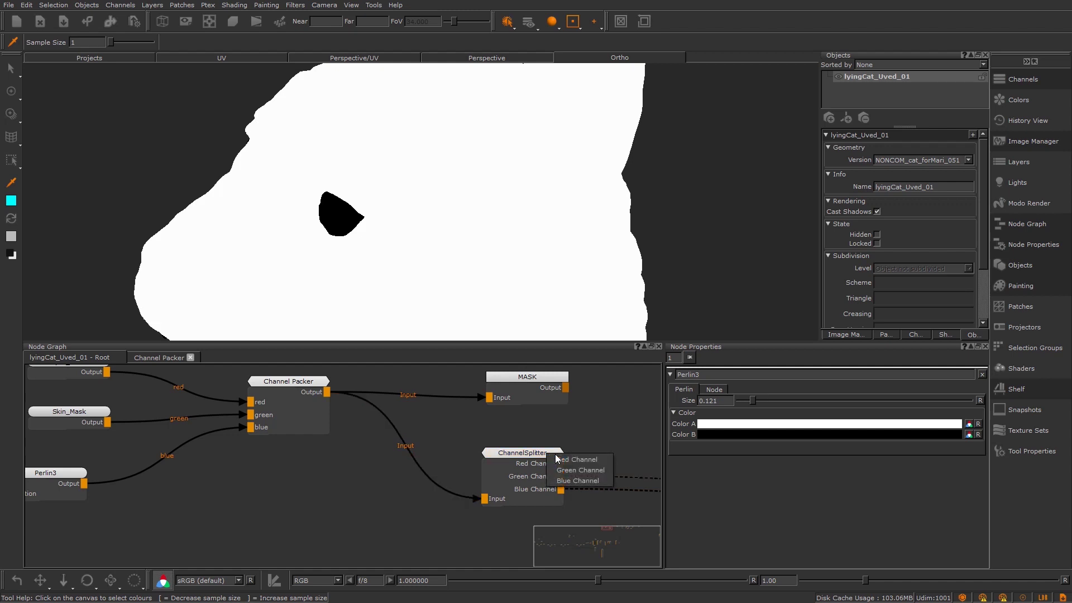
click(557, 459)
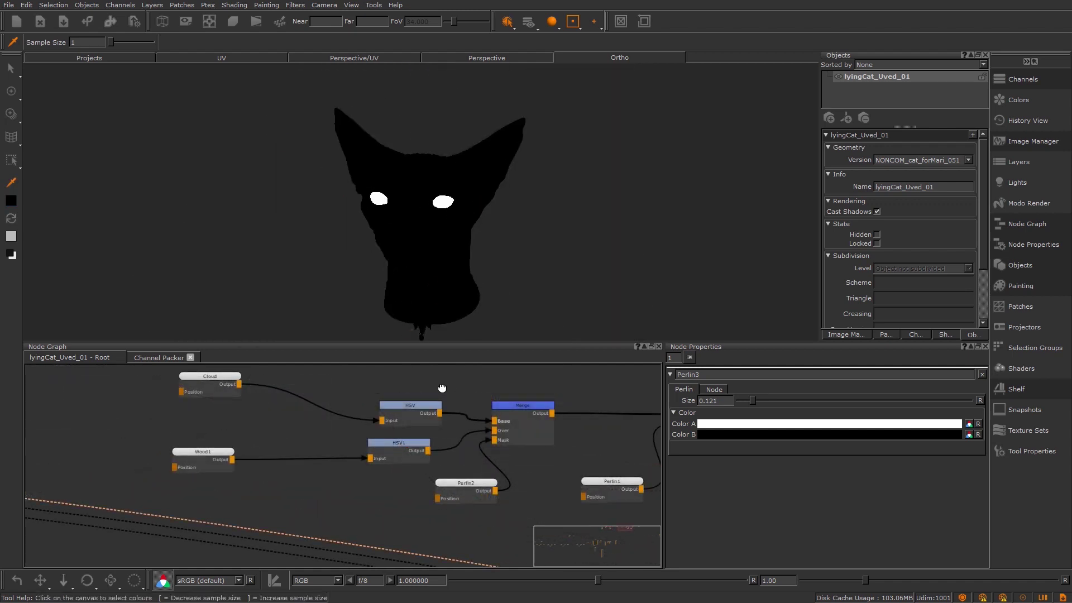
Enlarge the node graph area and move the Cloud, Wood, HSV, Merge and Perlin network, with its end node, away from the long connections.
middle_drag(441, 388, 206, 380)
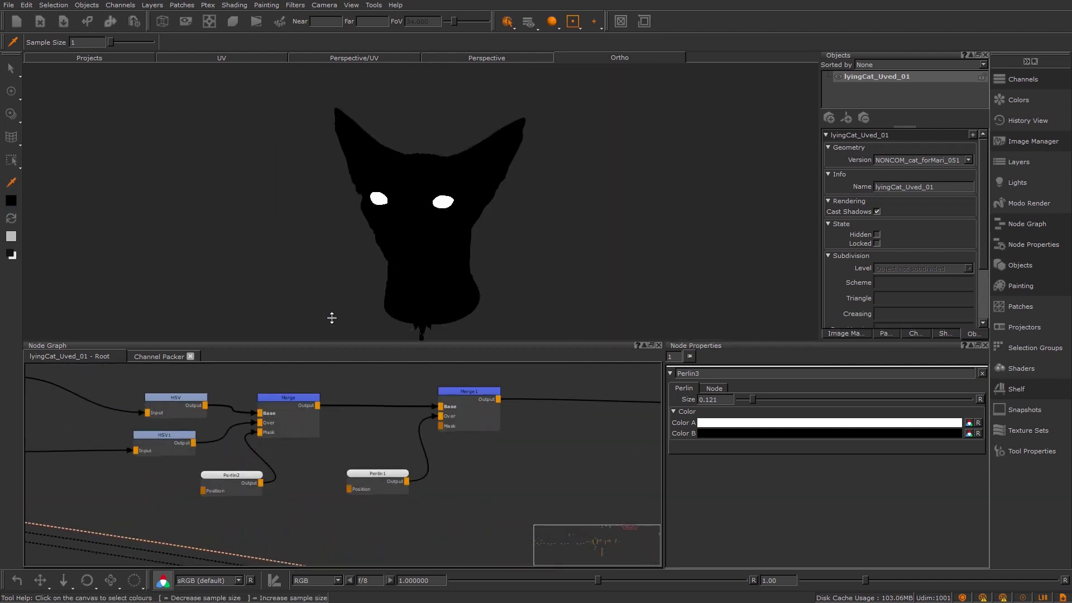
drag(338, 343, 346, 249)
middle_drag(371, 347, 416, 376)
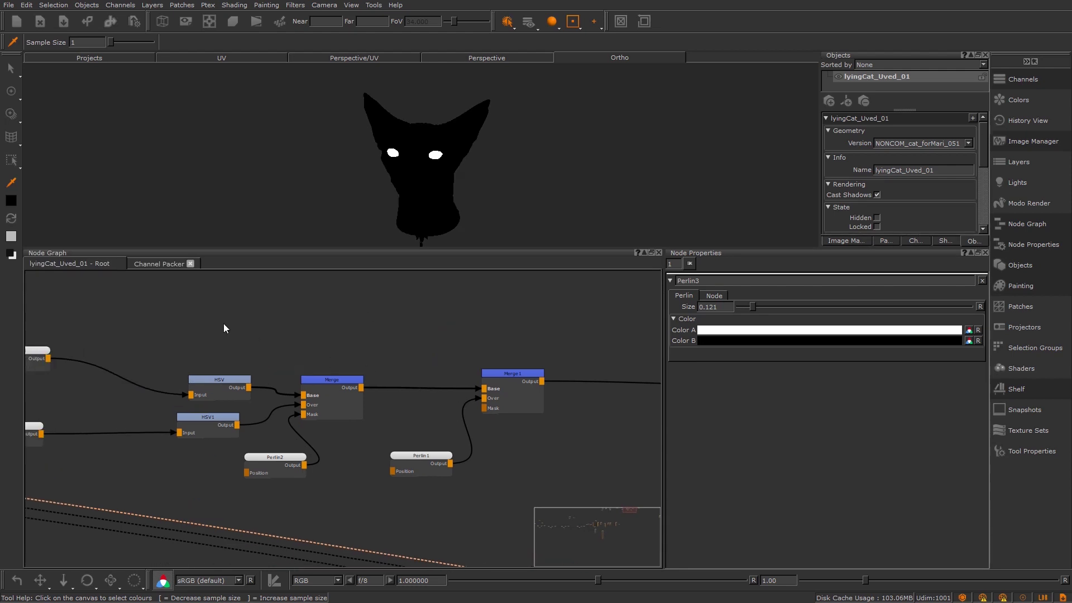
scroll(152, 340, down, 2)
drag(74, 323, 506, 479)
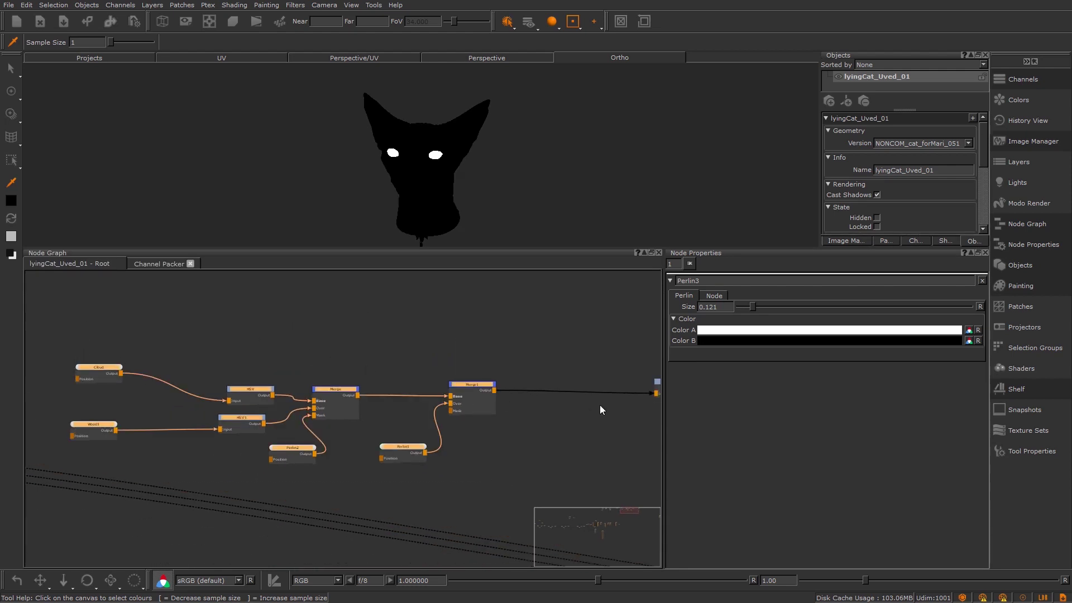
middle_drag(600, 406, 485, 417)
drag(339, 401, 425, 312)
drag(553, 394, 598, 298)
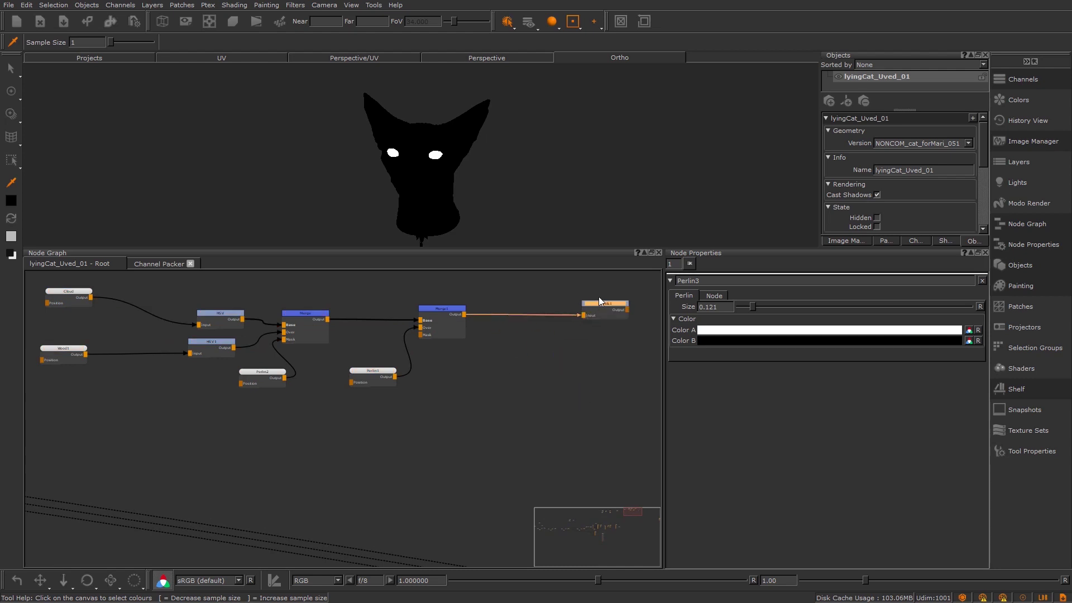
Group the HSV, HSV1, Merge, Merge1, Perlin1 and Perlin2 nodes into a single group node.
scroll(486, 437, up, 3)
middle_drag(530, 446, 606, 432)
drag(112, 307, 570, 497)
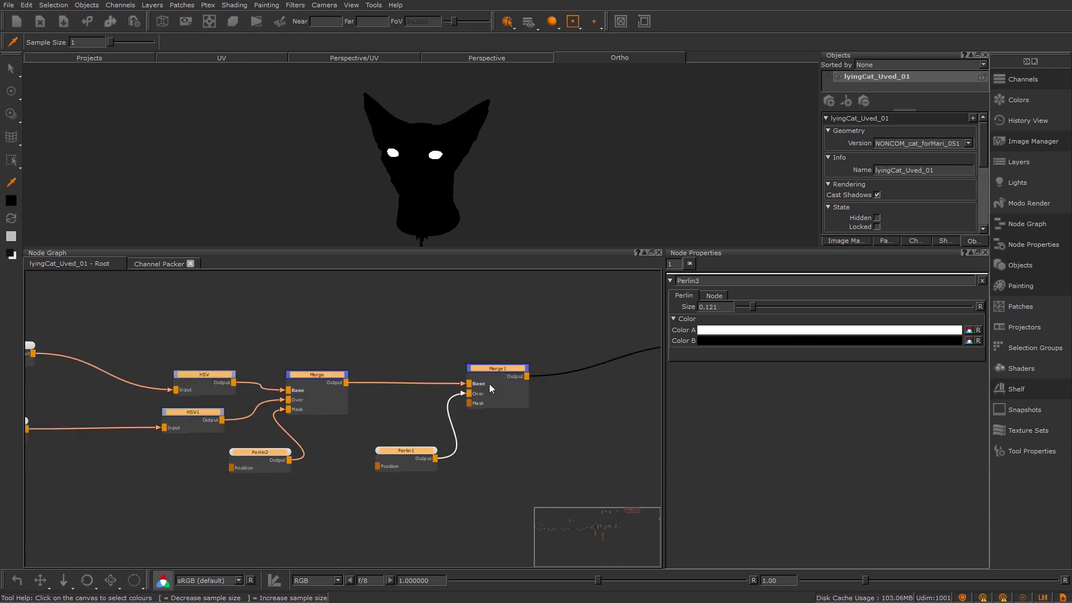
right_click(490, 384)
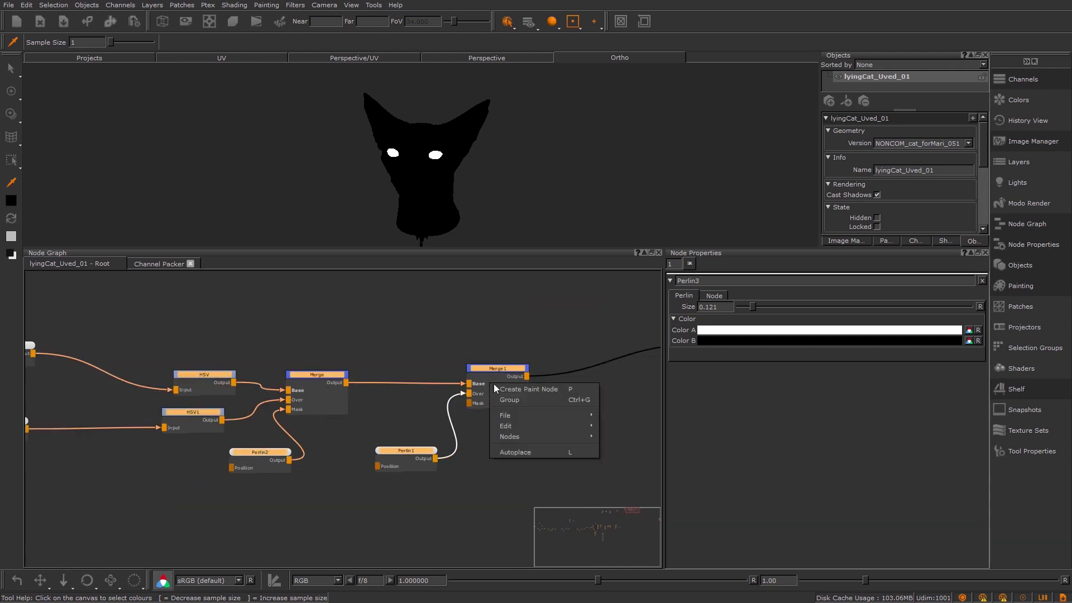
click(511, 324)
drag(136, 303, 553, 517)
key(ctrl+g)
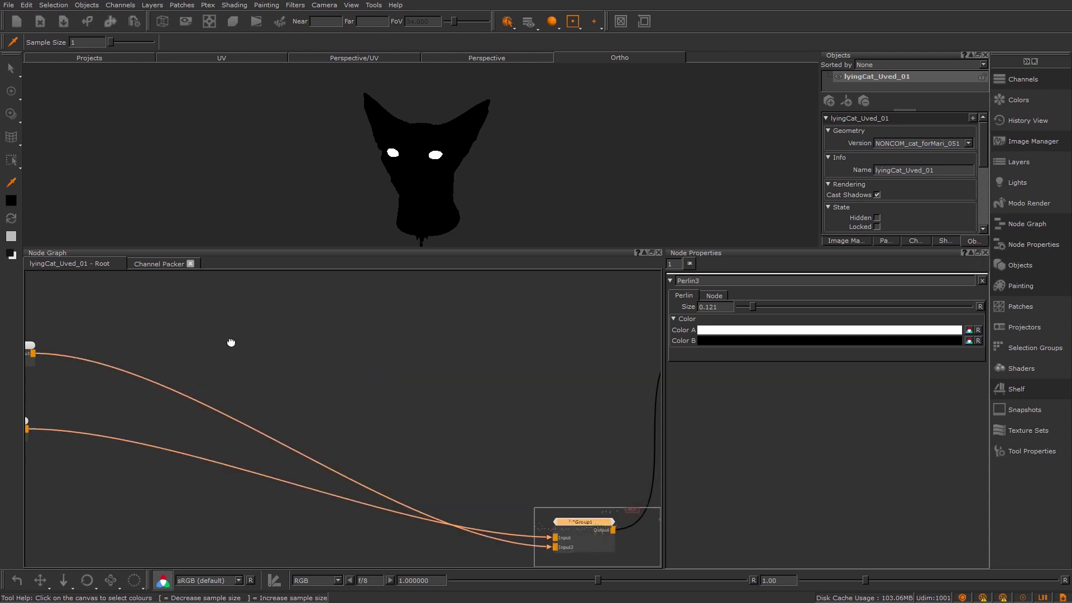
Examine the new group node with its two input connections and its output connection.
middle_drag(231, 342, 116, 235)
middle_drag(459, 451, 288, 341)
middle_drag(280, 397, 367, 472)
scroll(366, 403, up, 4)
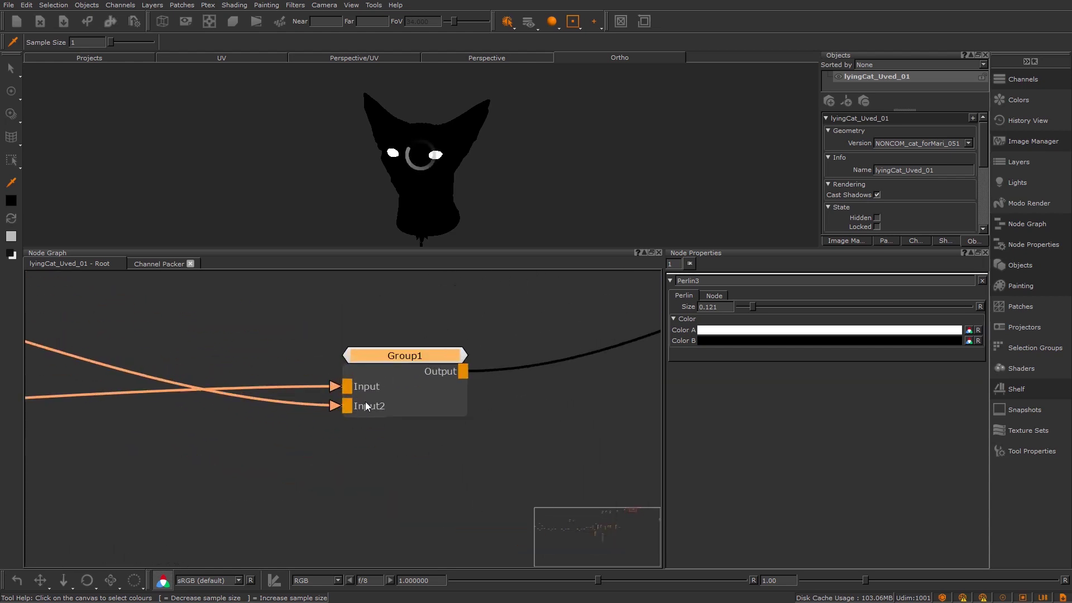
scroll(314, 387, down, 3)
middle_drag(121, 333, 190, 380)
ctrl+click(465, 417)
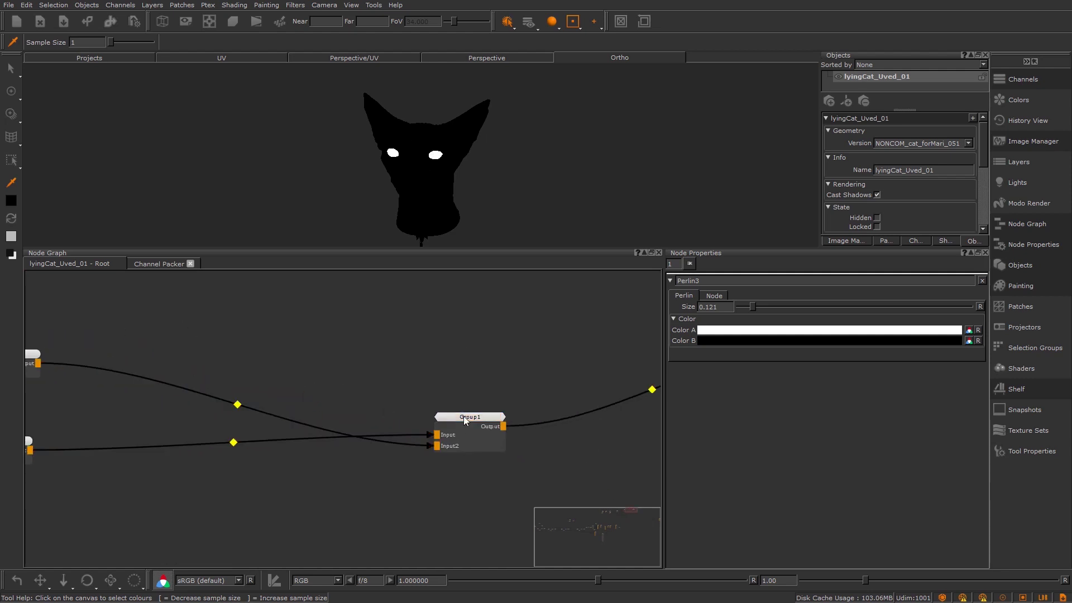
Open the new group to review its internal nodes, and return to the root graph to view the group node.
double_click(463, 417)
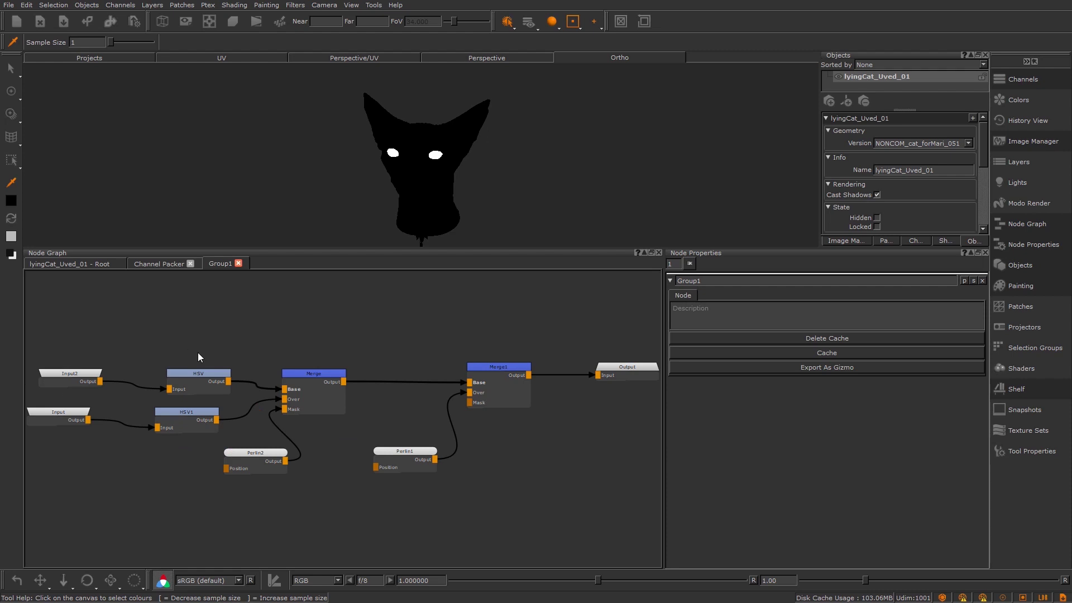
key(f)
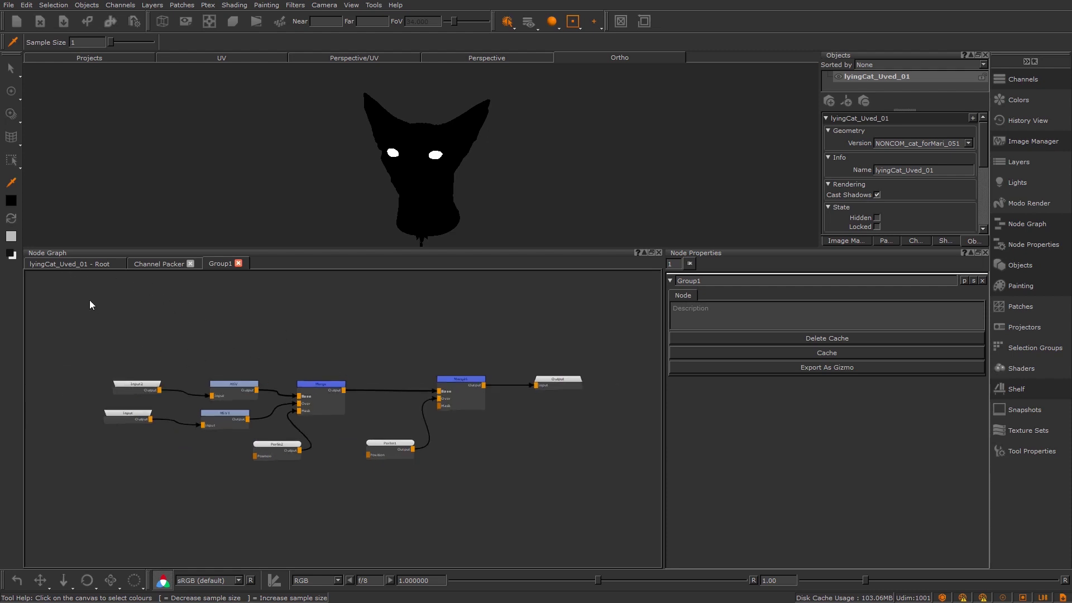
drag(89, 300, 625, 520)
click(71, 267)
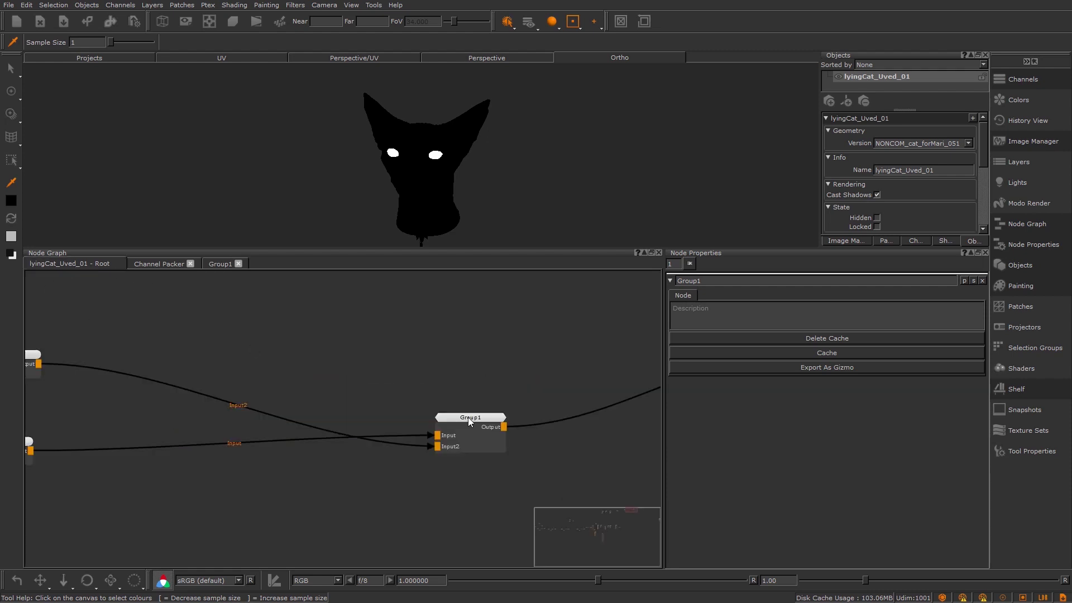
drag(395, 342, 539, 504)
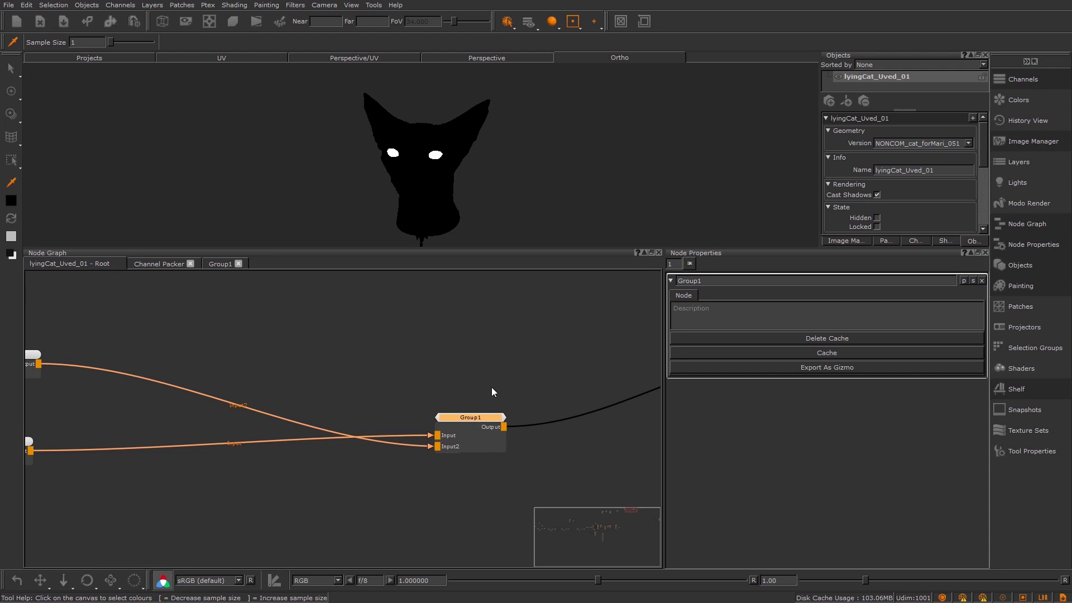
key(f)
click(362, 357)
drag(385, 430, 390, 432)
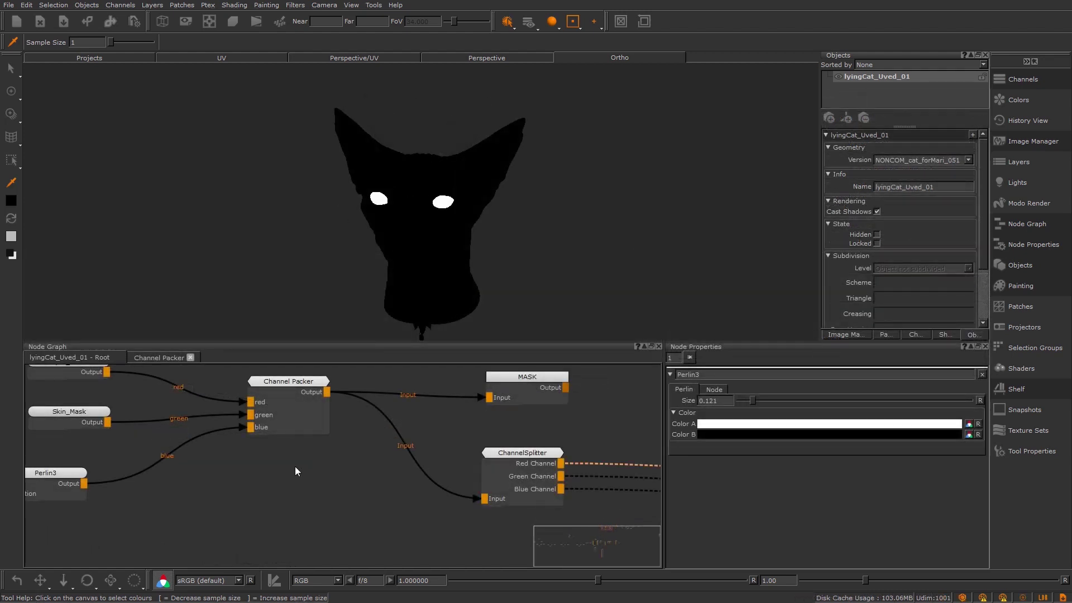
middle_drag(295, 468, 334, 483)
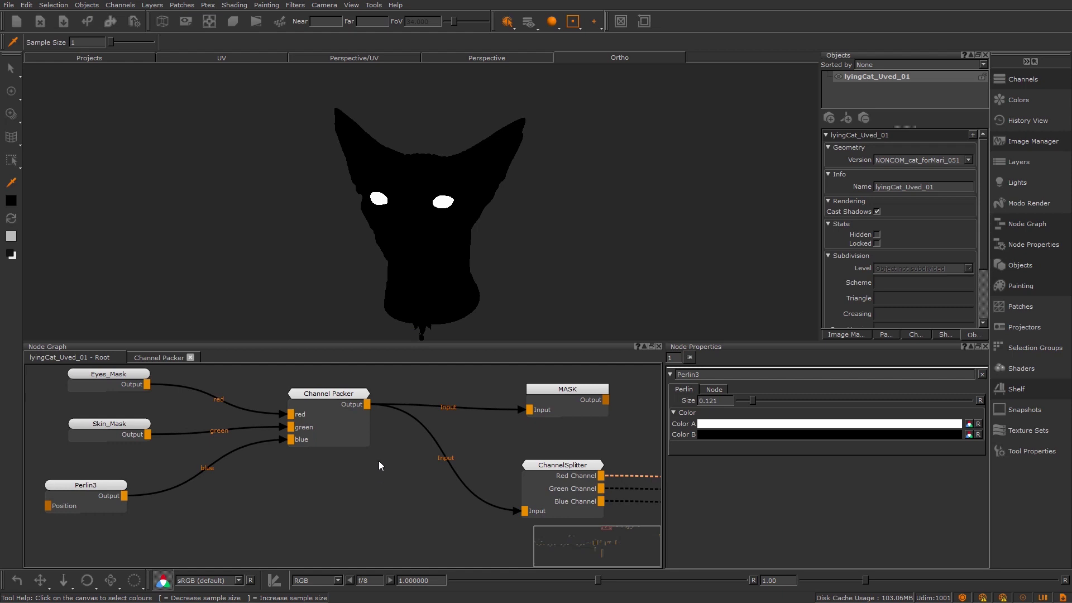
scroll(378, 461, down, 3)
middle_drag(433, 476, 328, 489)
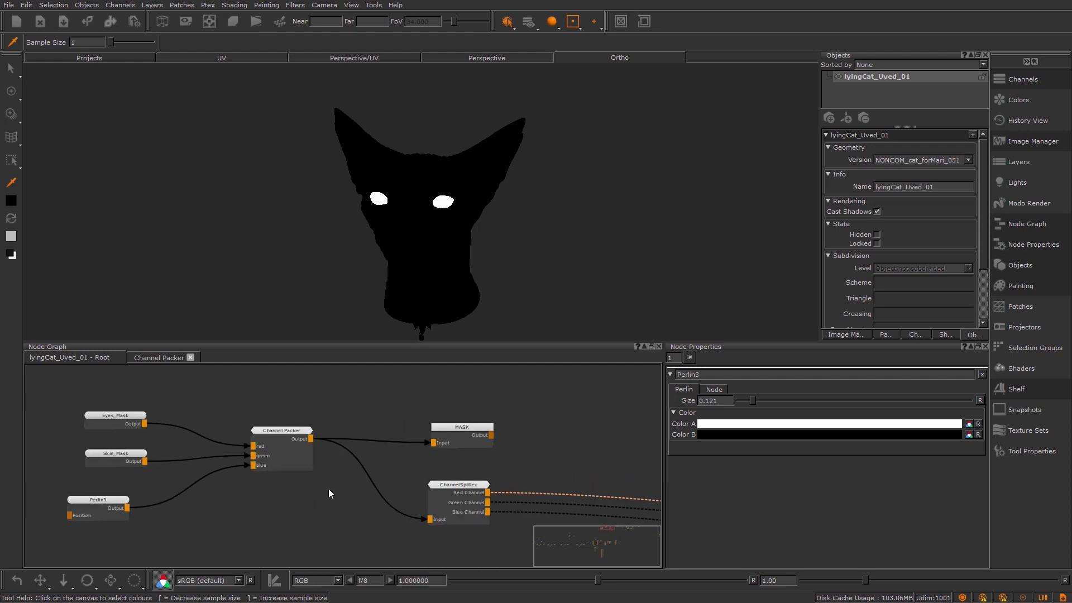